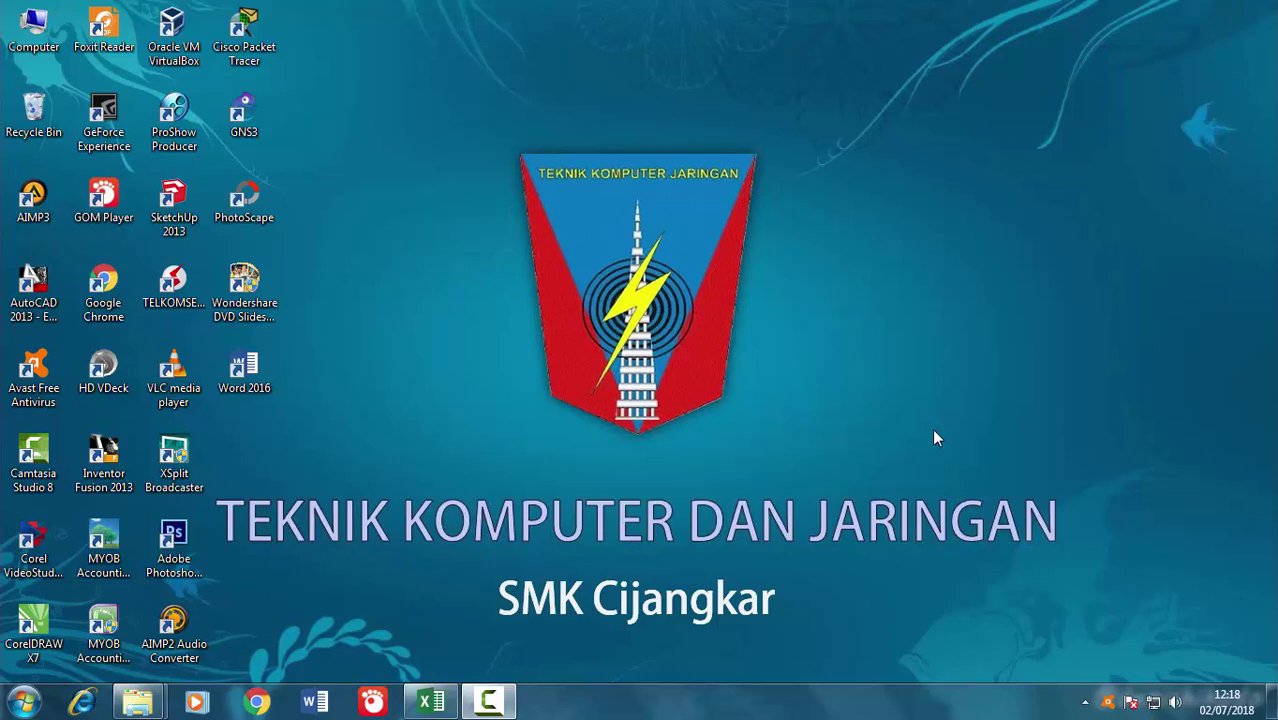
Restore the PRAKTIK EXCEL workbook window from the taskbar
{"action": "left_click", "coordinate": [430, 701]}
Enter DAFTAR NILAI UJI PRODUKTIF, KELAS XII SMK CIJANGKAR and Tahun Pelajaran 2017/2018 in A1:A3
{"action": "left_click", "coordinate": [112, 277]}
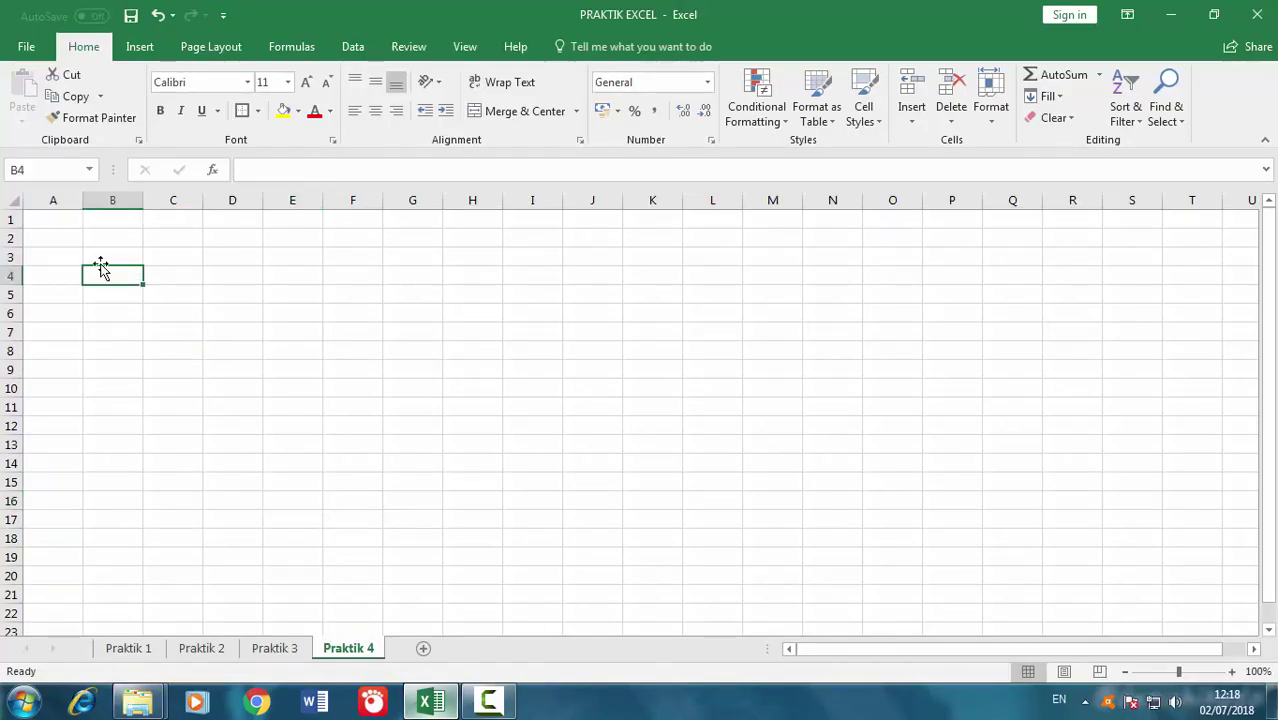
{"action": "left_click", "coordinate": [61, 223]}
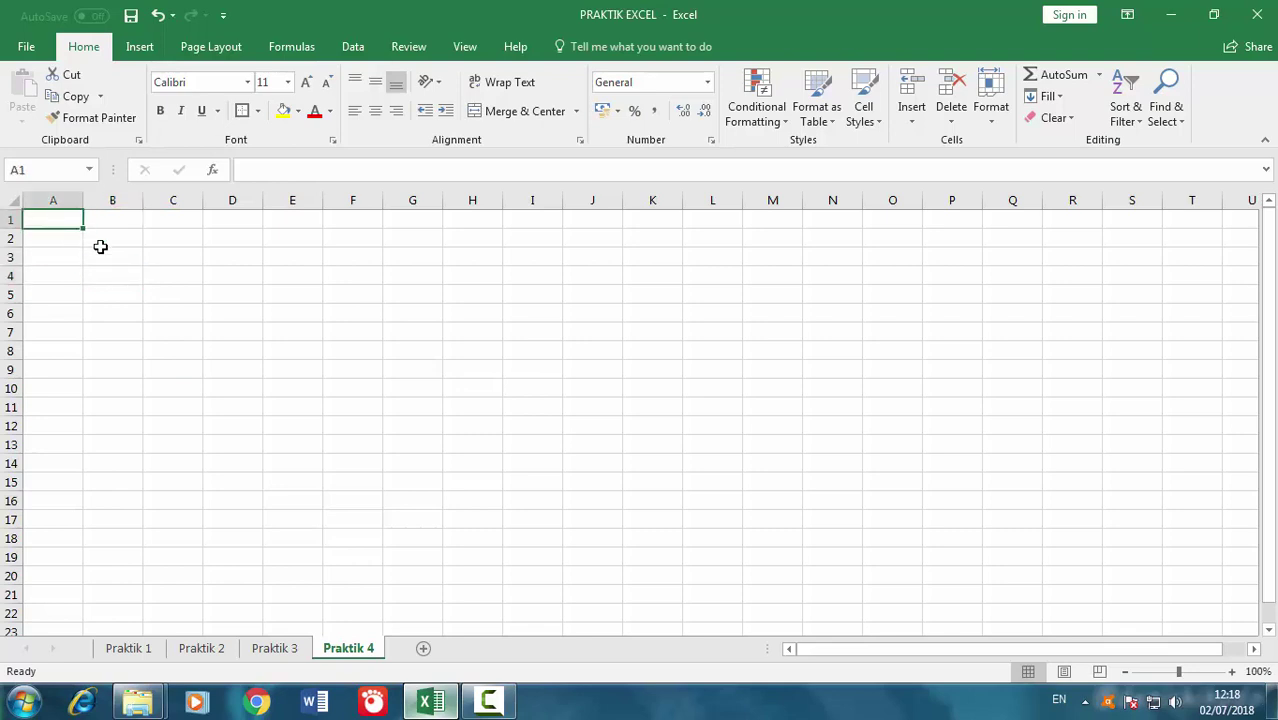
{"action": "type", "text": "DAFTAR NI"}
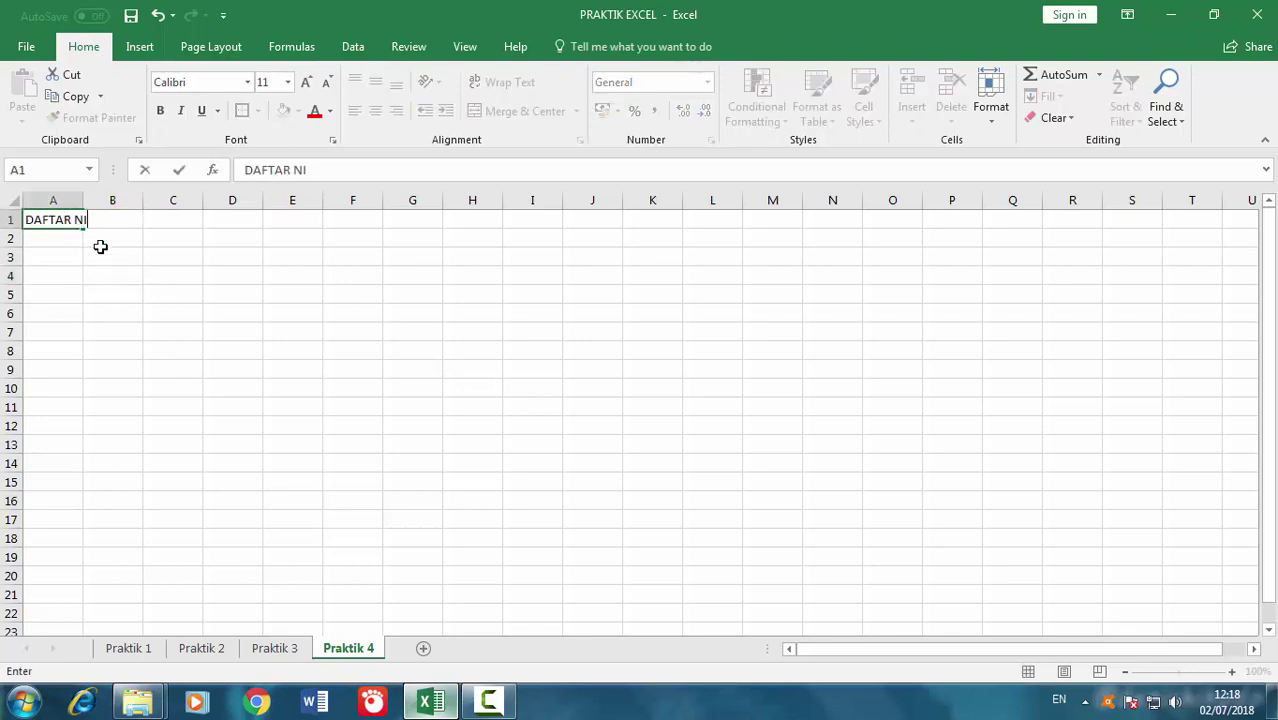
{"action": "type", "text": "LAI UJI P"}
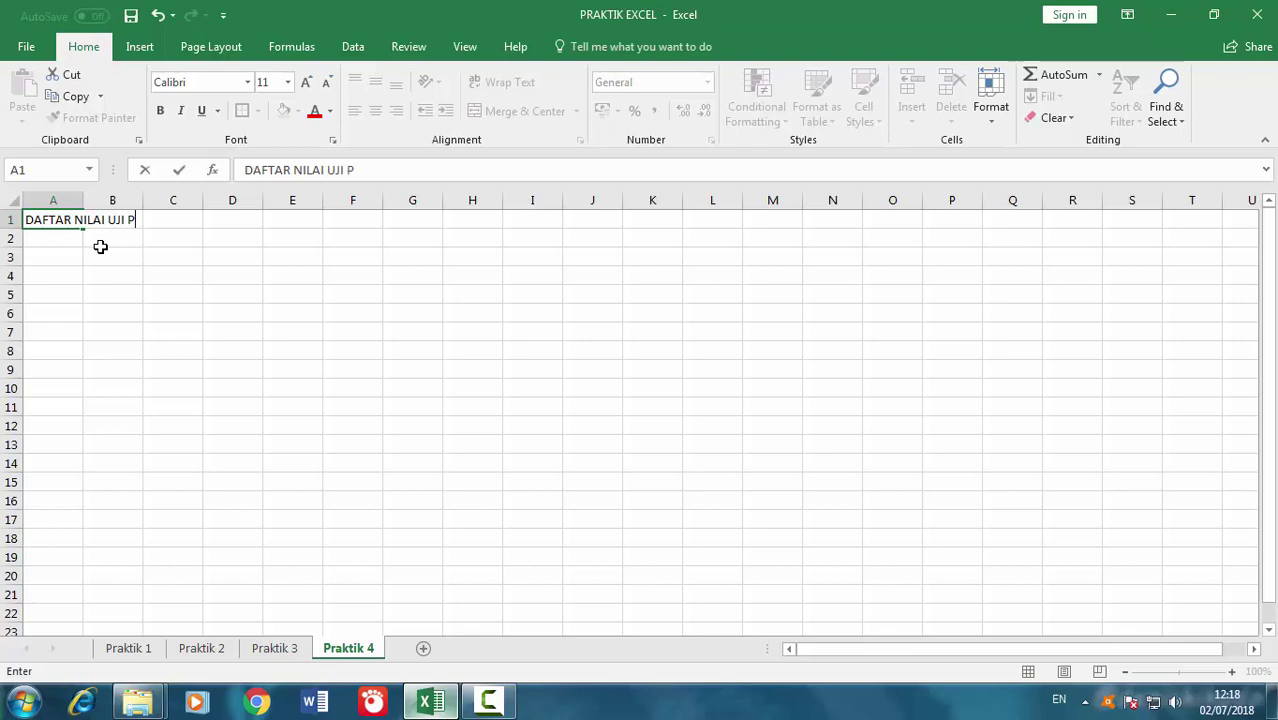
{"action": "type", "text": "RODUKTIF"}
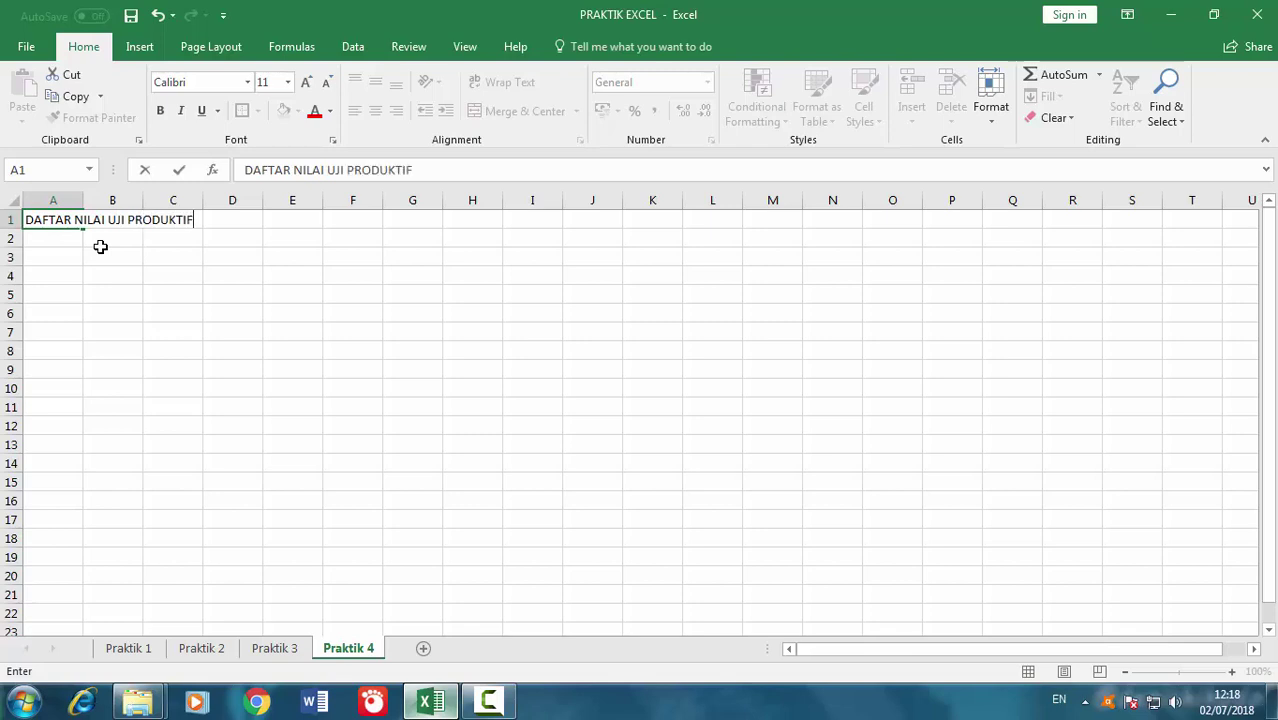
{"action": "key", "text": "Return"}
{"action": "type", "text": "KELAS "}
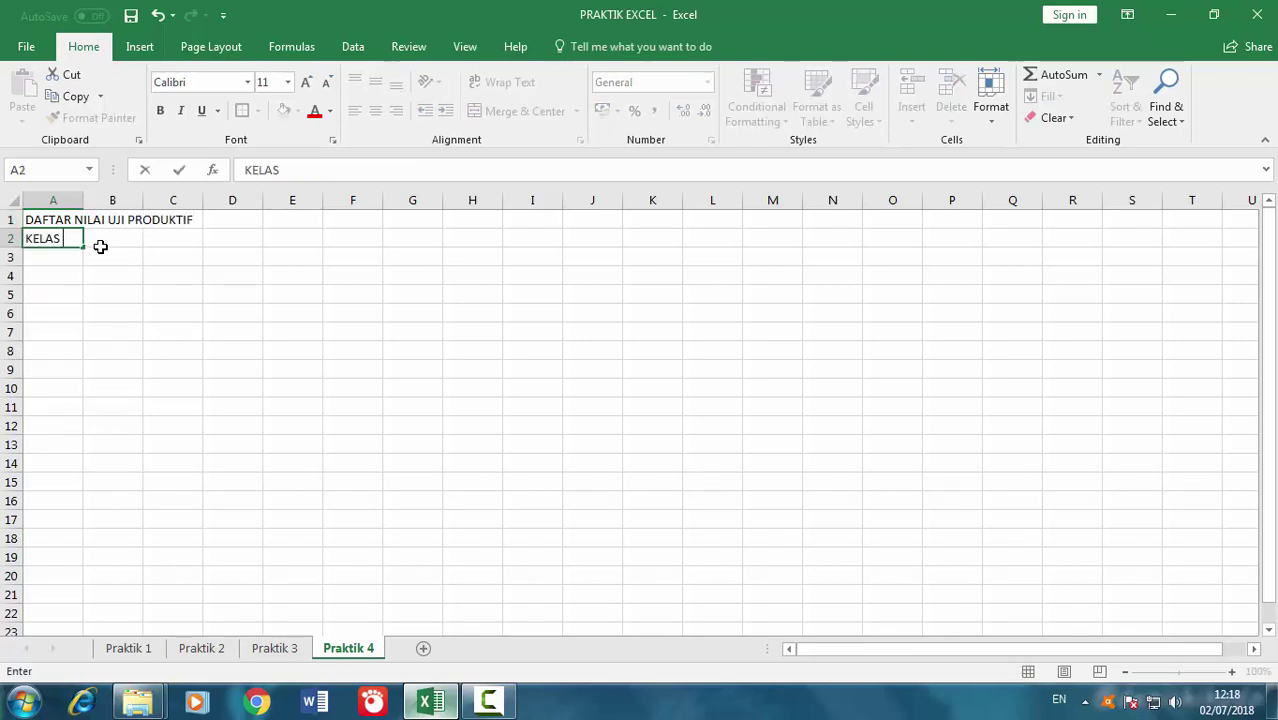
{"action": "type", "text": "XII"}
{"action": "type", "text": " SMK CIJANGKA"}
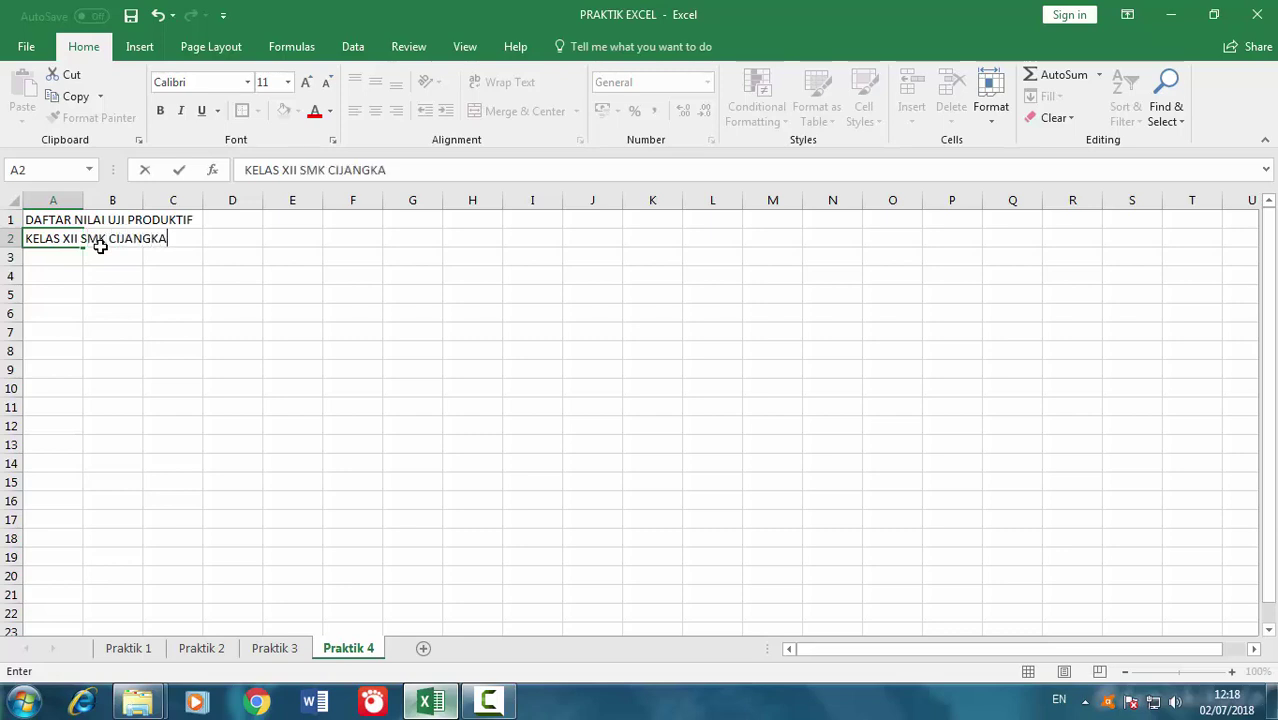
{"action": "type", "text": "R"}
{"action": "key", "text": "Return"}
{"action": "type", "text": "T"}
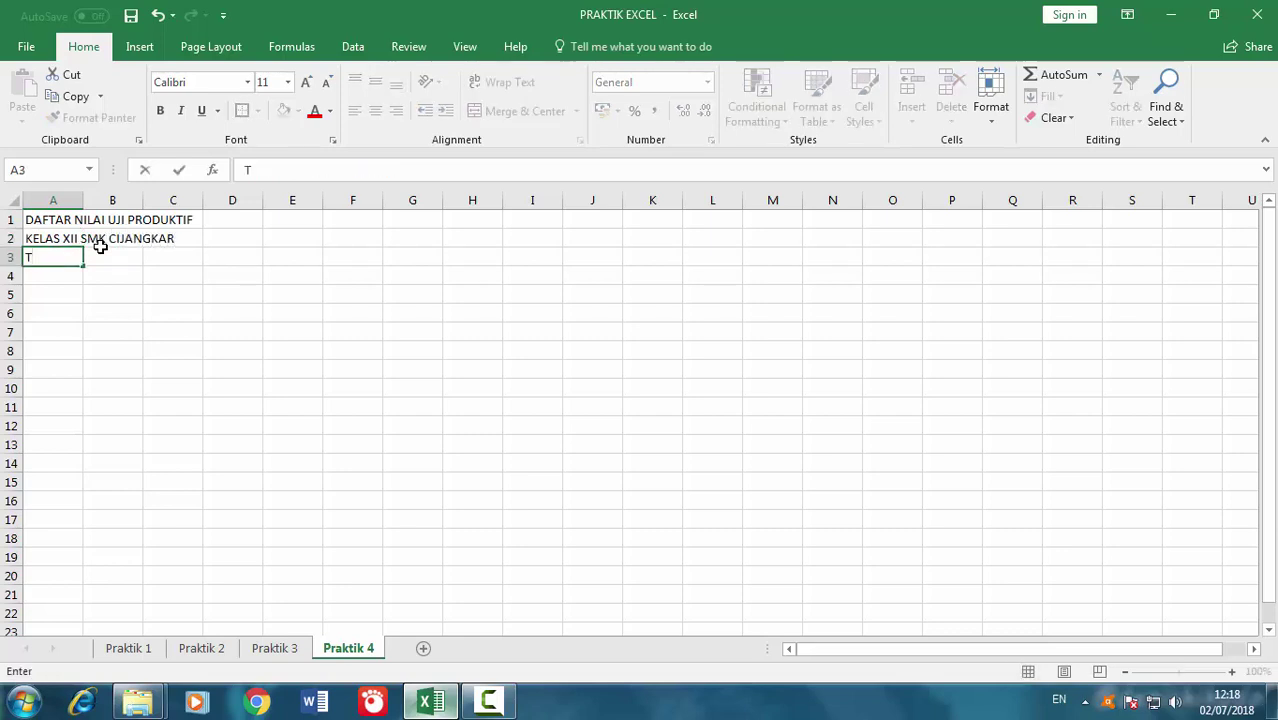
{"action": "type", "text": "ahun"}
{"action": "type", "text": " Pelajaran "}
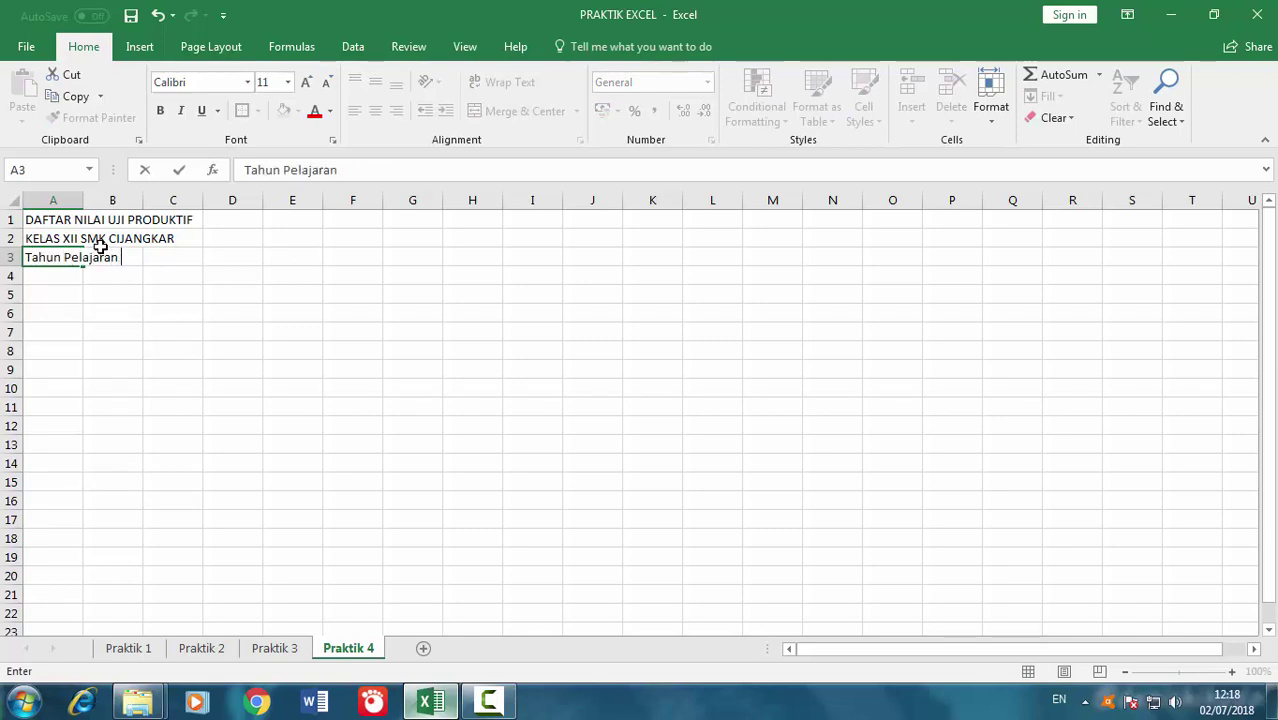
{"action": "type", "text": "2017/"}
{"action": "type", "text": "2018"}
{"action": "key", "text": "Return"}
{"action": "key", "text": "Return"}
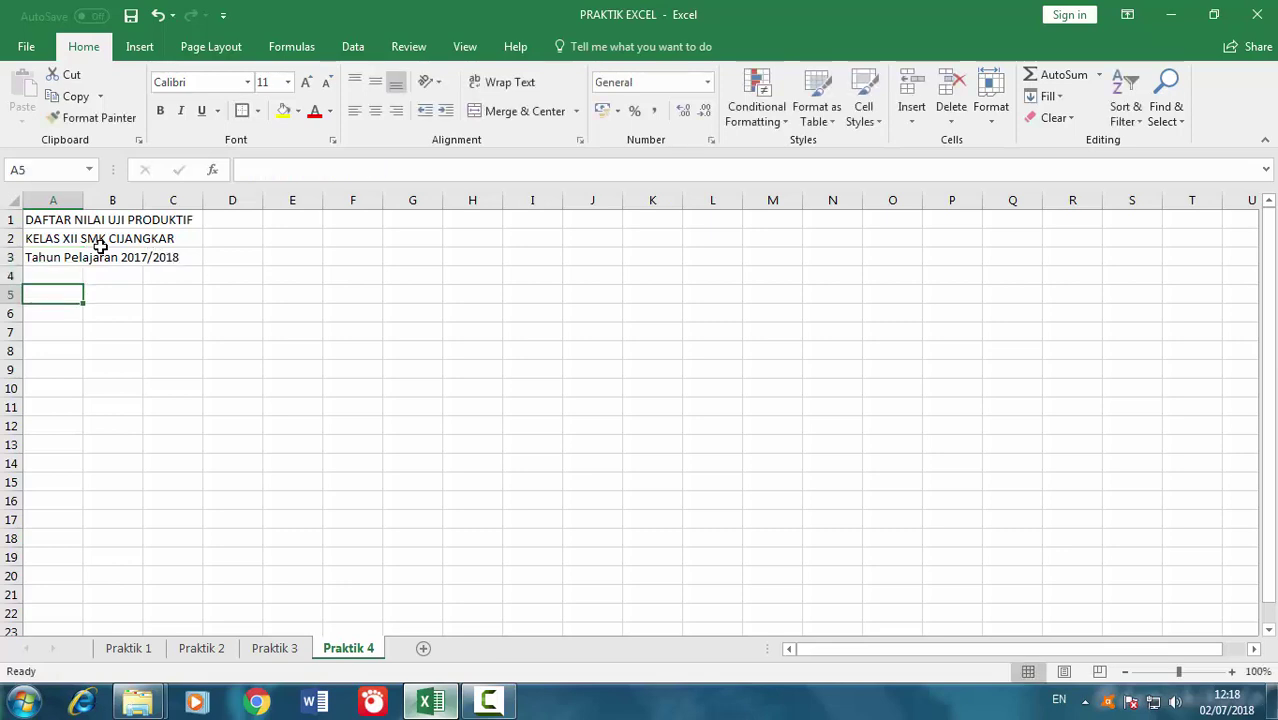
Enter headers NO, Nama, No. UAN and Nilai Proposal in A5:D5
{"action": "type", "text": "NO"}
{"action": "key", "text": "Tab"}
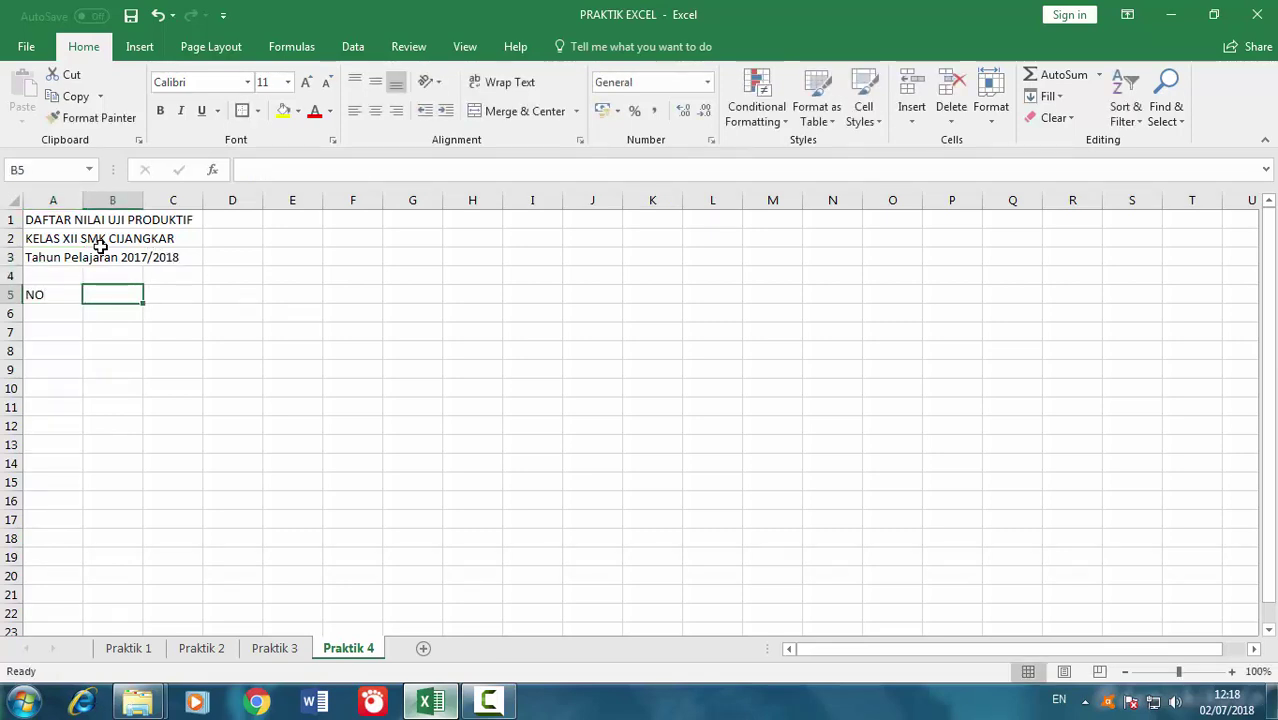
{"action": "type", "text": "Nama"}
{"action": "key", "text": "Tab"}
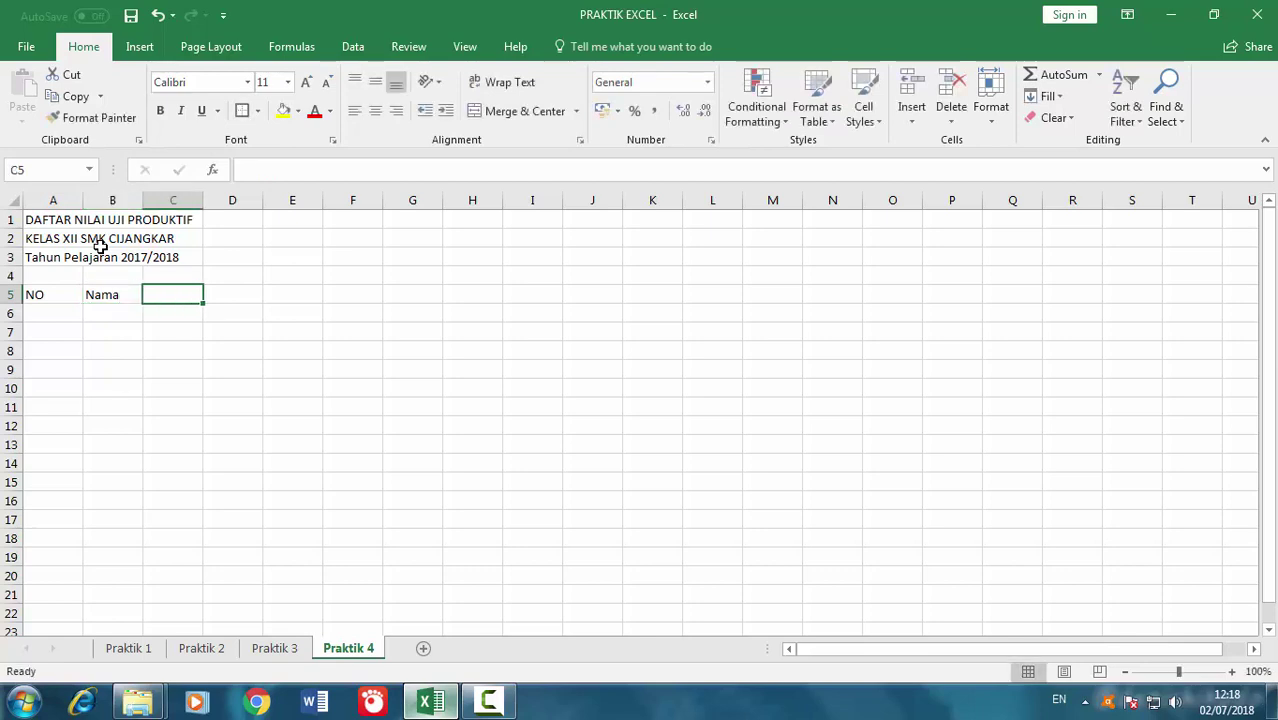
{"action": "type", "text": "No. U"}
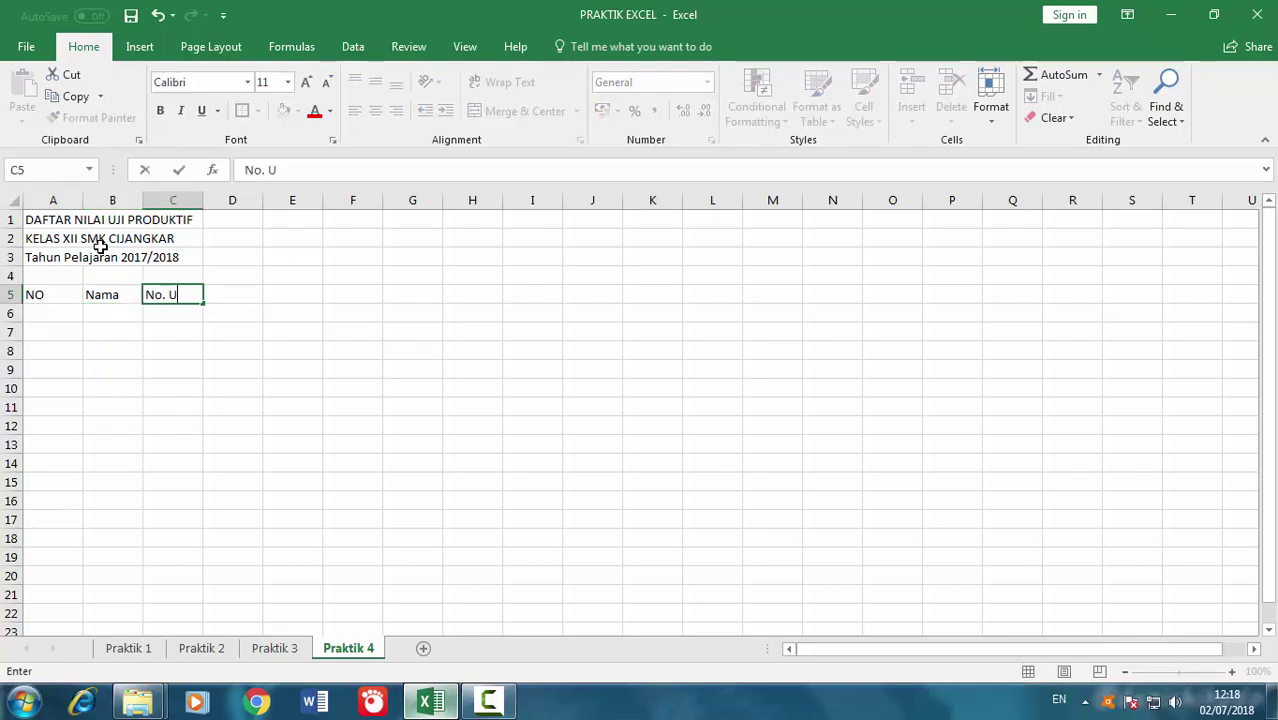
{"action": "type", "text": "AN"}
{"action": "key", "text": "Tab"}
{"action": "type", "text": "Nilai"}
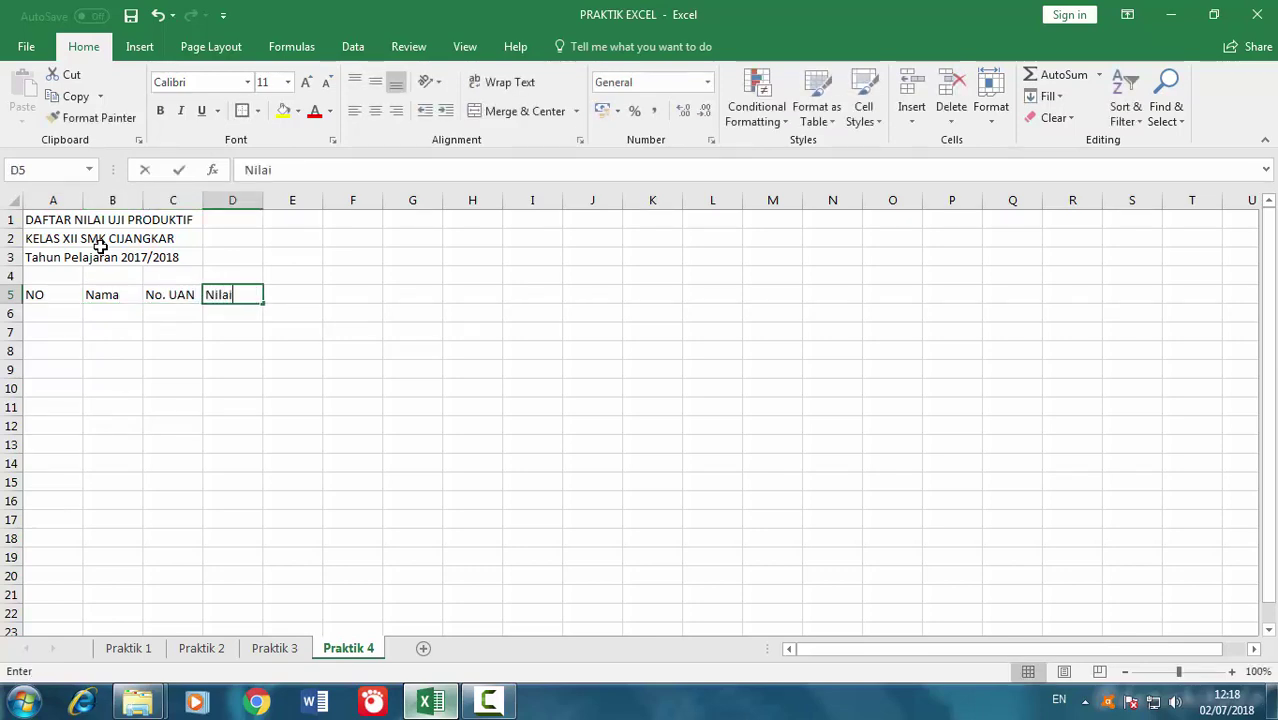
{"action": "type", "text": " Proposal"}
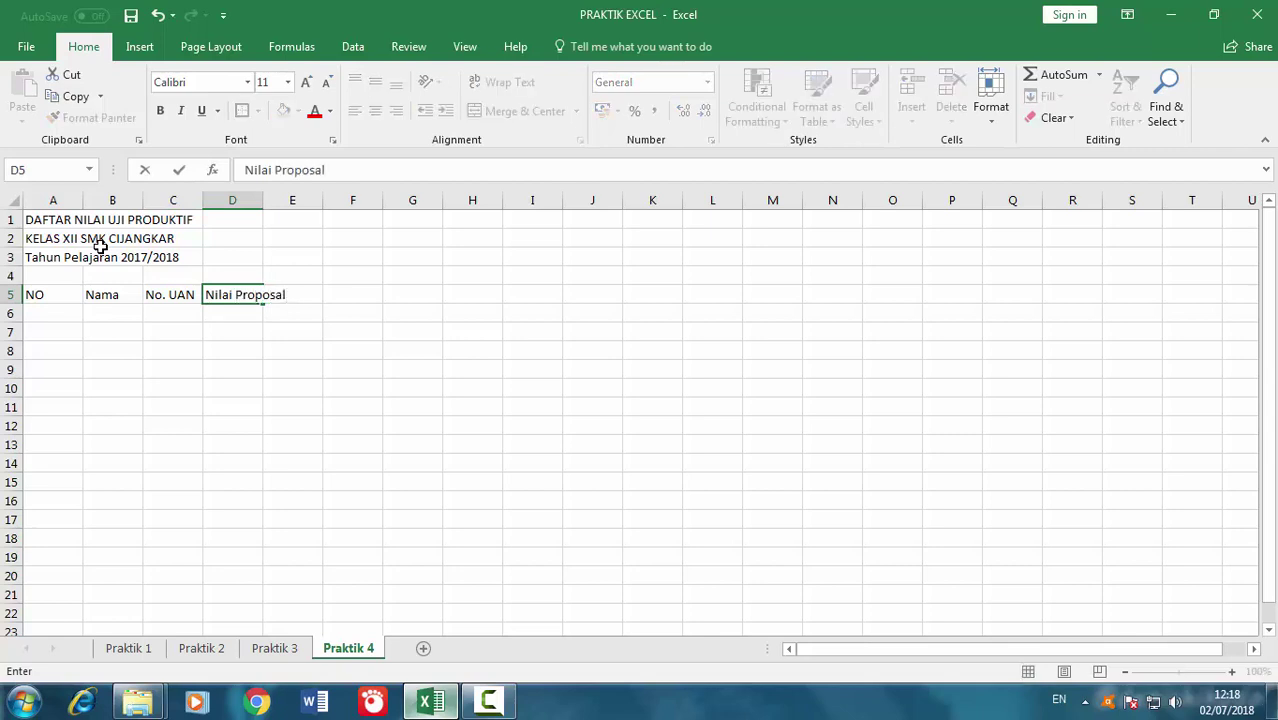
{"action": "key", "text": "Tab"}
Add headers Nilai Laporan, Nilai Pendadaran, Nilai Akhir and Keterangan in E5:H5
{"action": "type", "text": "Nilai"}
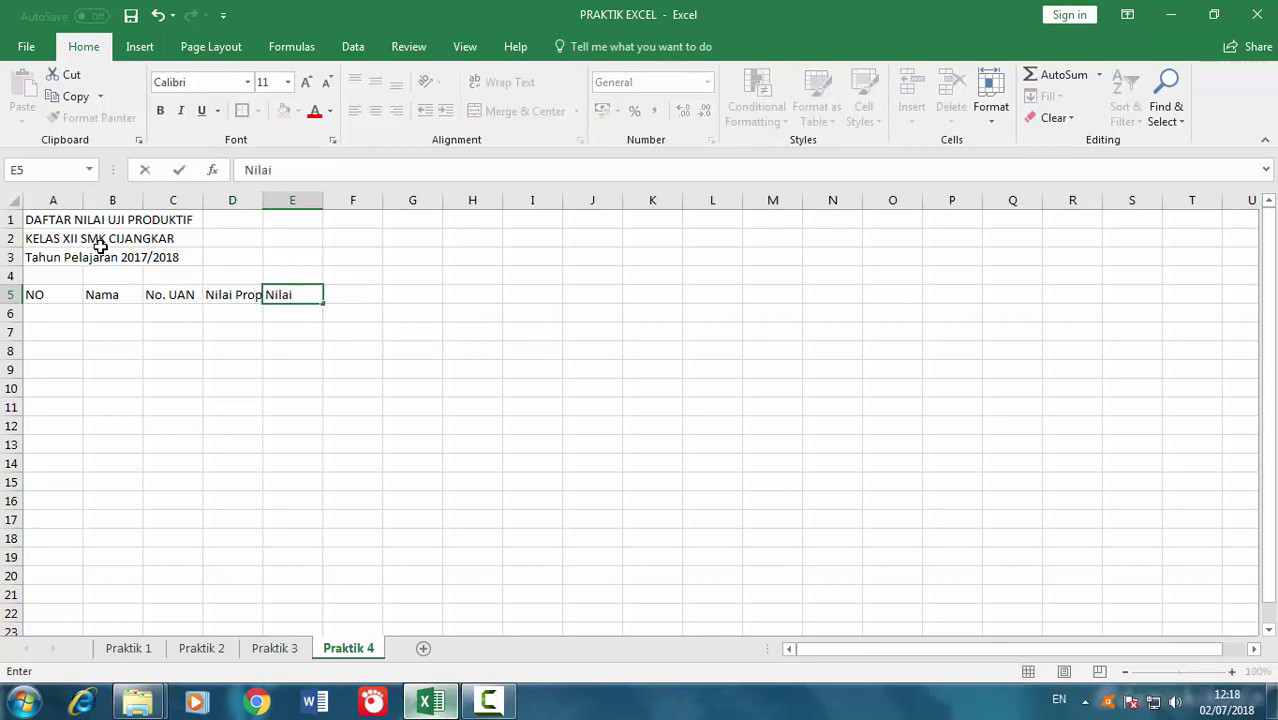
{"action": "type", "text": " Lap"}
{"action": "type", "text": "oran"}
{"action": "key", "text": "Tab"}
{"action": "type", "text": "Ni"}
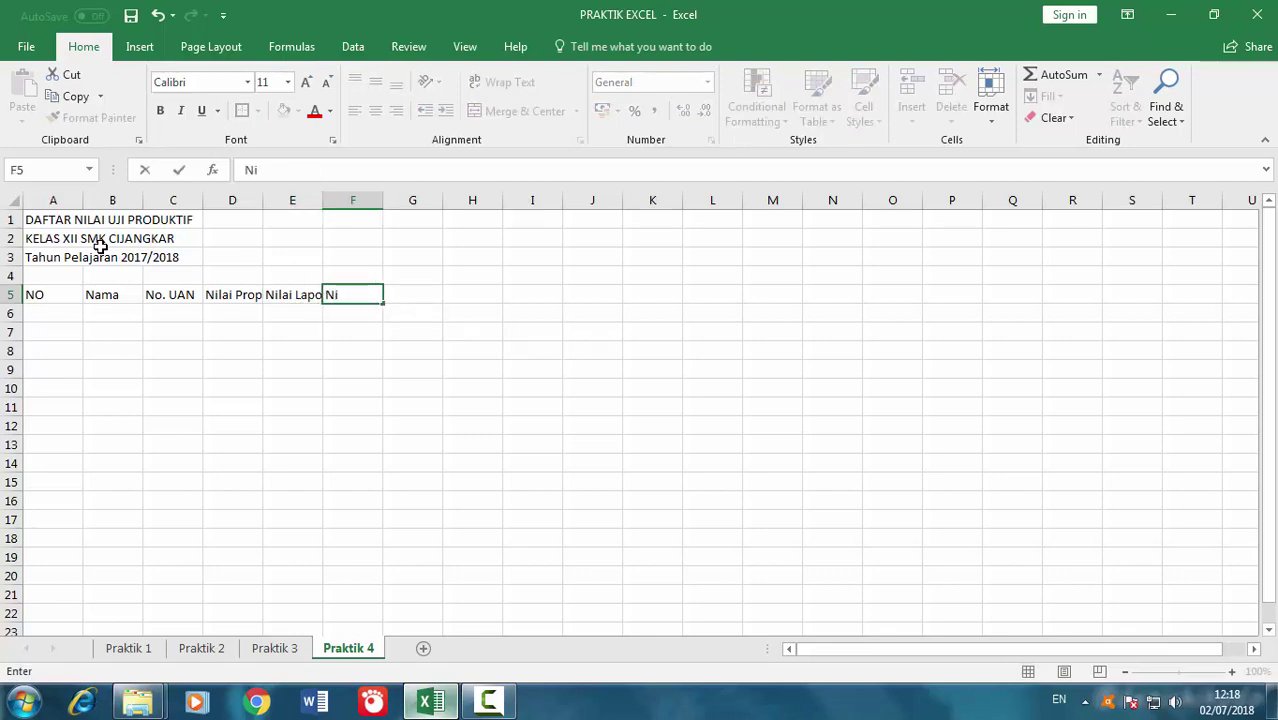
{"action": "type", "text": "lai"}
{"action": "type", "text": "Pendadar"}
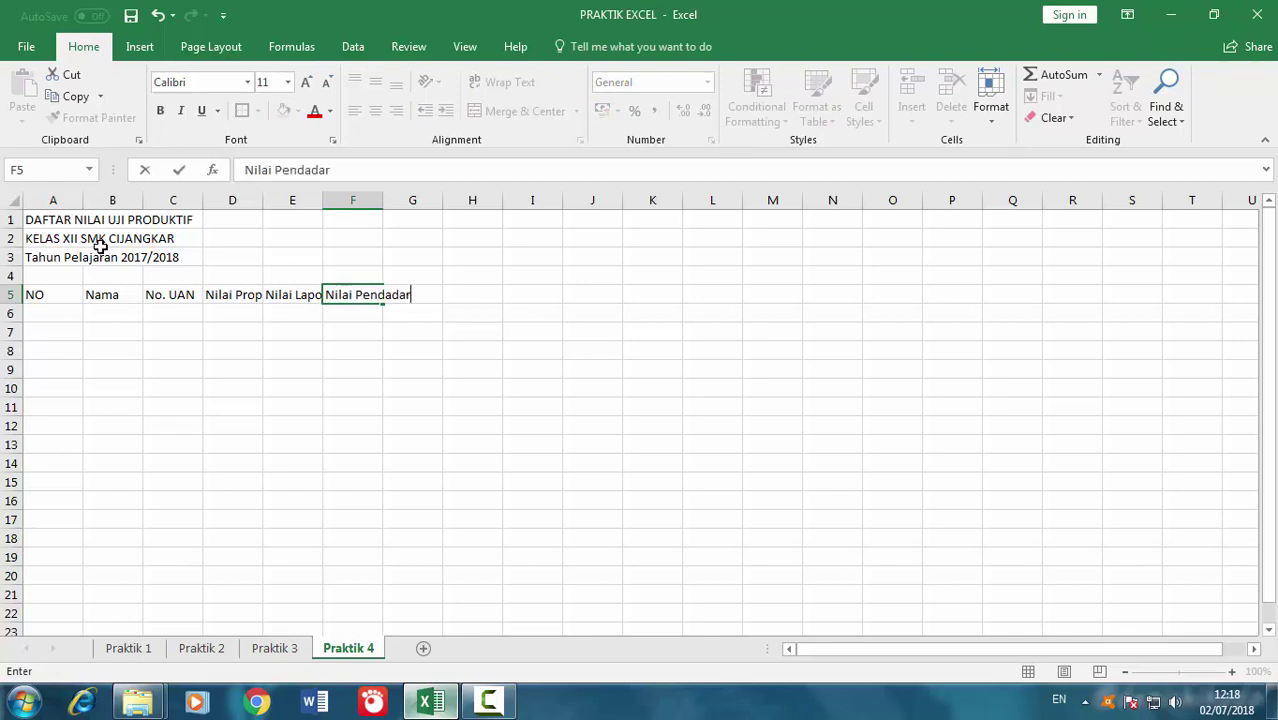
{"action": "type", "text": "an"}
{"action": "key", "text": "Tab"}
{"action": "type", "text": "Nilai"}
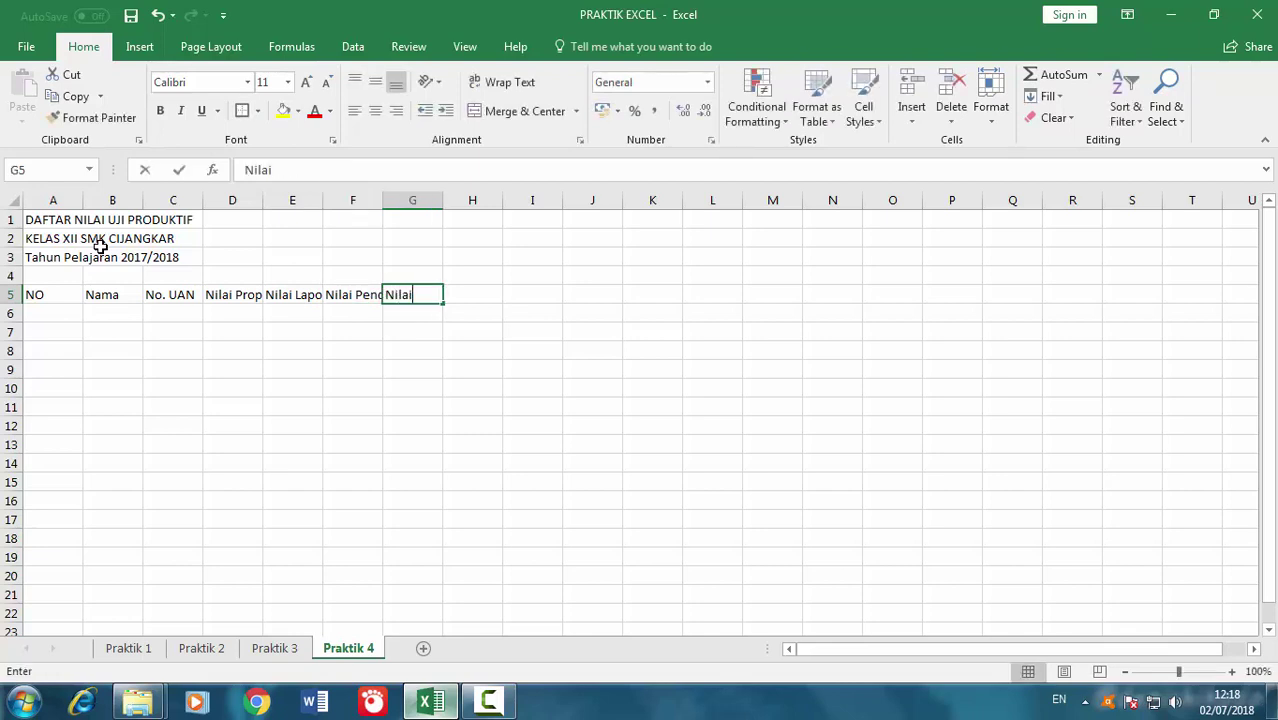
{"action": "type", "text": " Akhir"}
{"action": "key", "text": "Tab"}
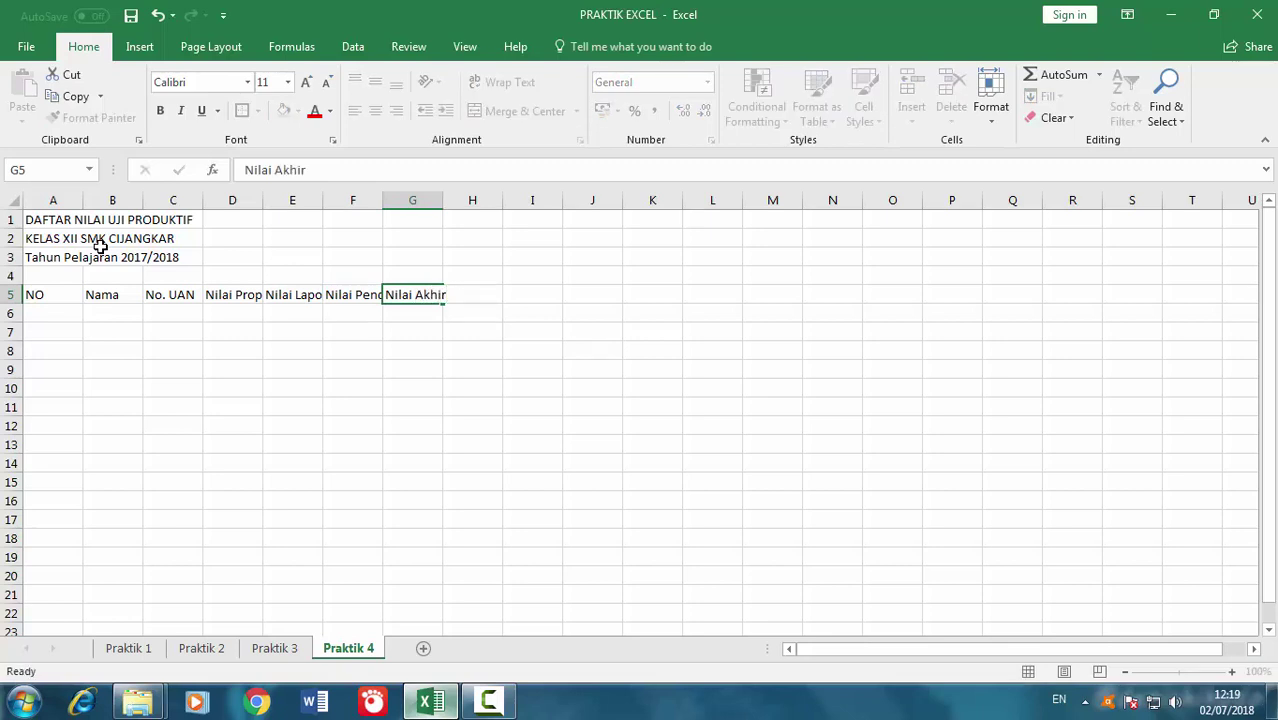
{"action": "type", "text": "Keterangan"}
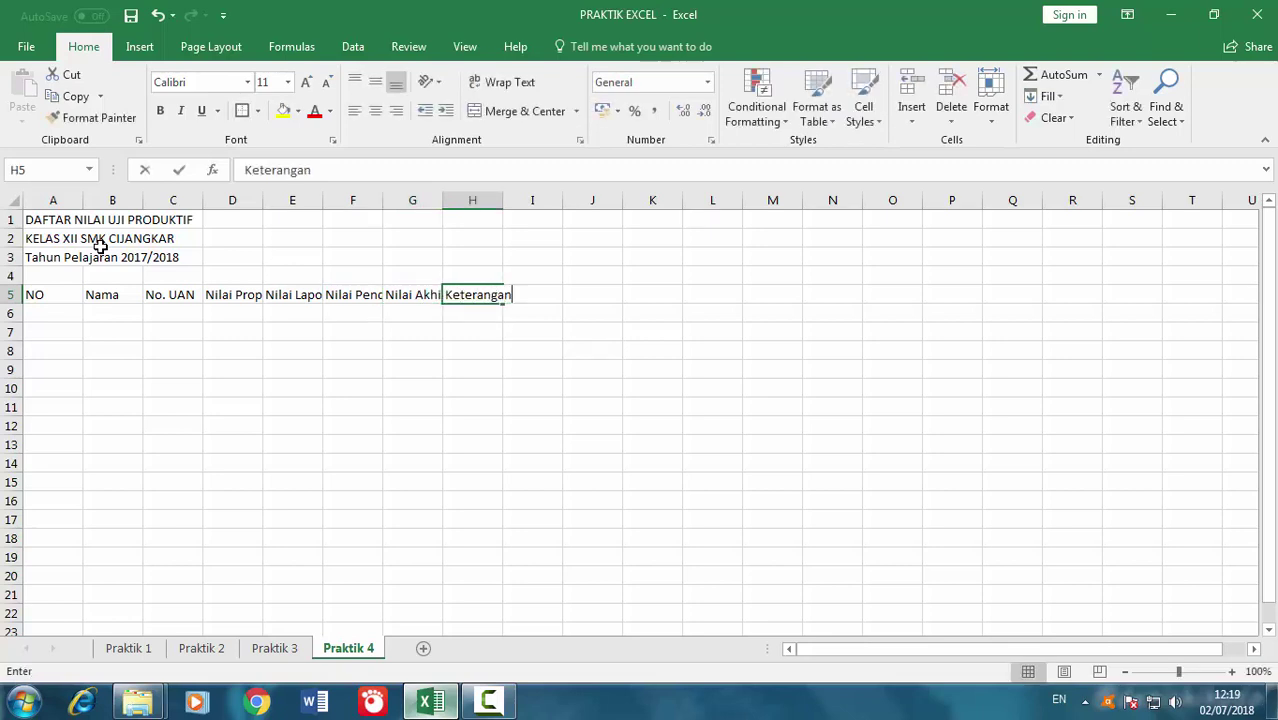
{"action": "key", "text": "Return"}
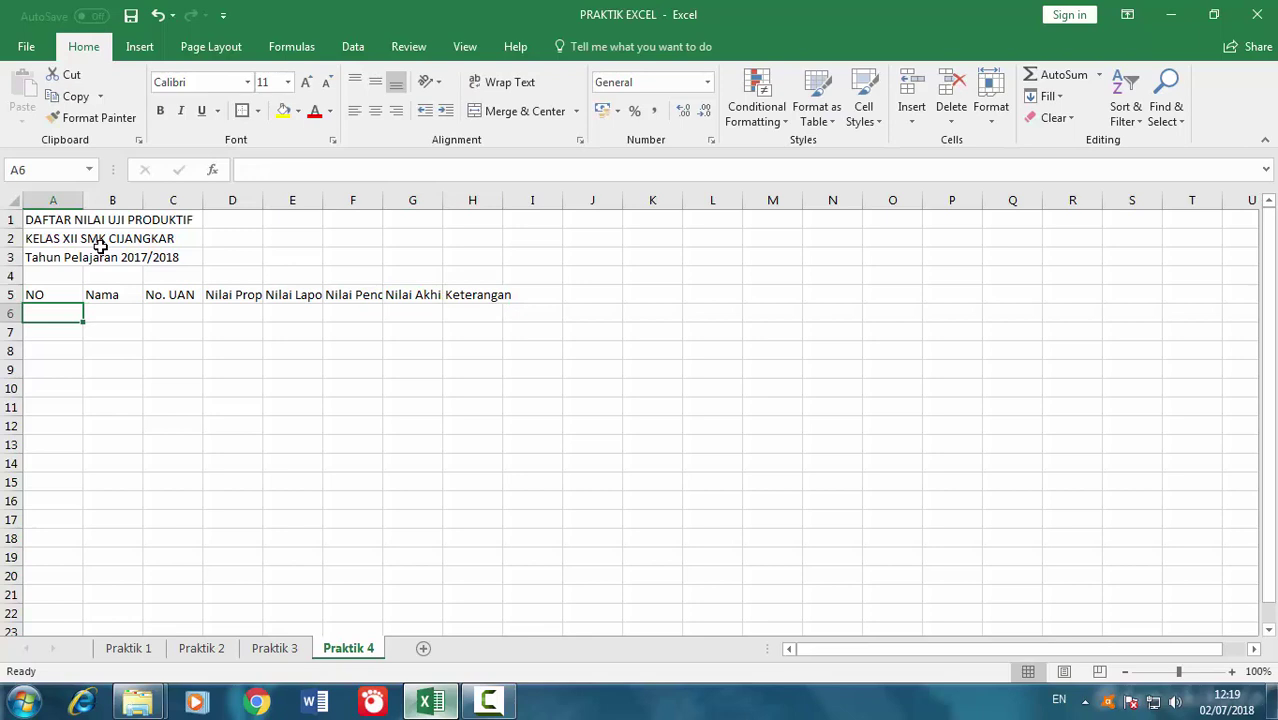
Change the A5 header to No and enter 1 in A6
{"action": "key", "text": "Up"}
{"action": "key", "text": "Right"}
{"action": "key", "text": "Left"}
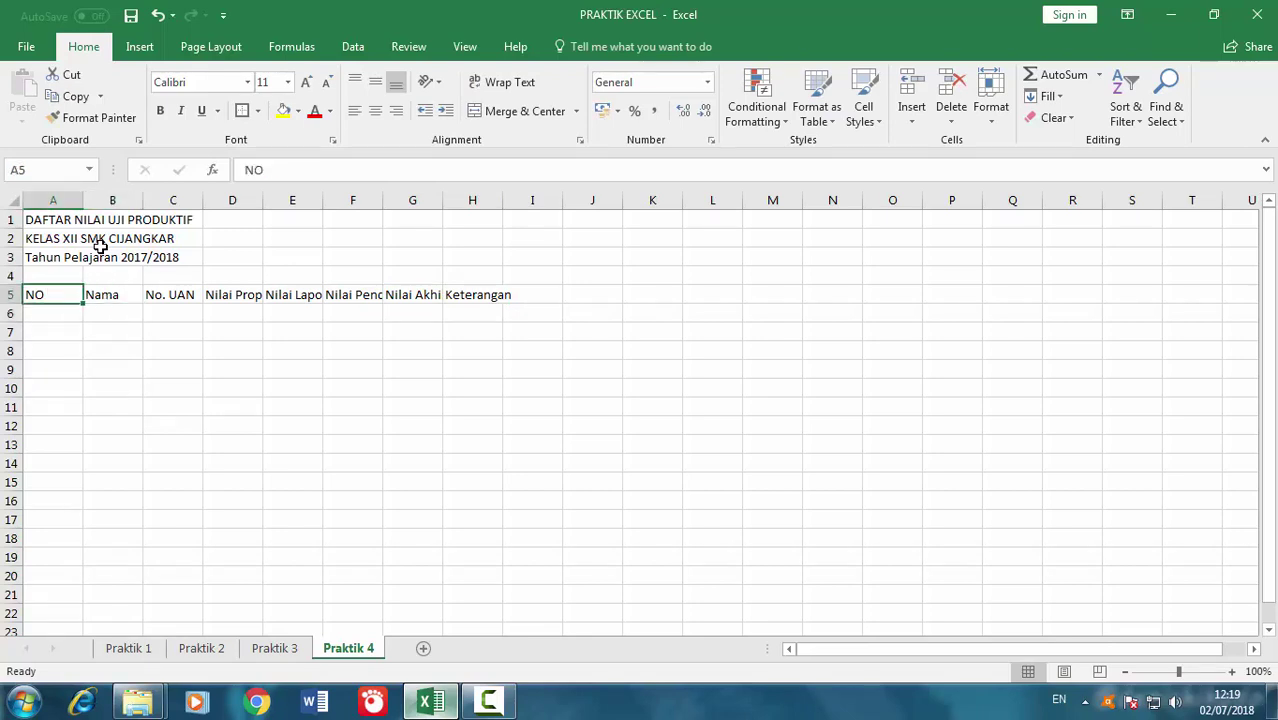
{"action": "type", "text": "No"}
{"action": "key", "text": "Return"}
{"action": "type", "text": "1"}
{"action": "key", "text": "Return"}
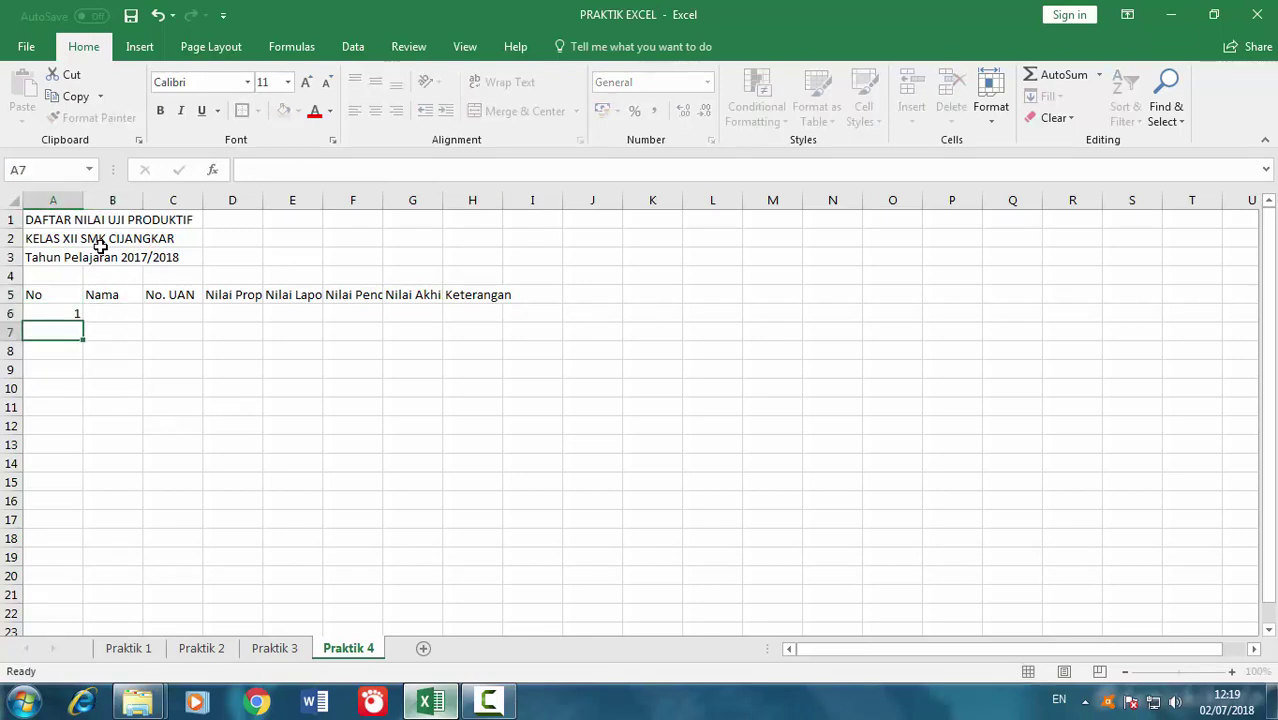
Fill student numbers 1 to 10 down A6:A15 and AutoFit the Nama column
{"action": "type", "text": "2"}
{"action": "key", "text": "Return"}
{"action": "left_click_drag", "start_coordinate": [76, 316], "coordinate": [84, 467]}
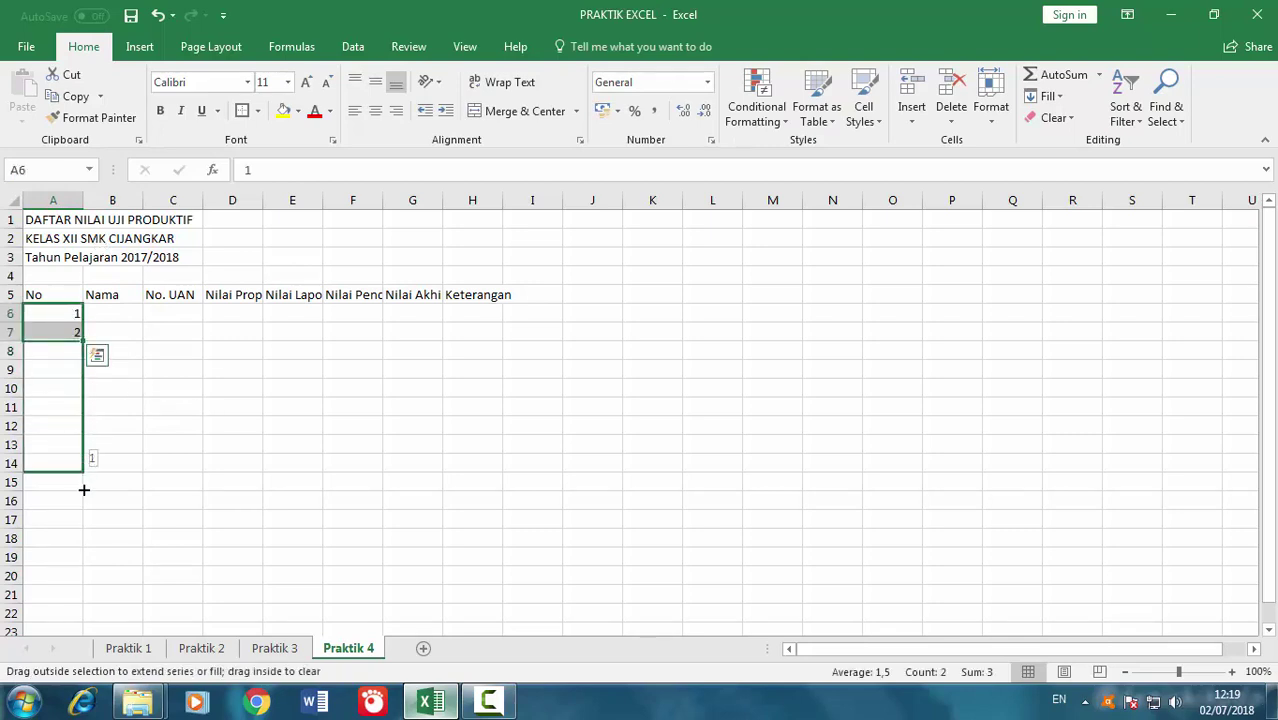
{"action": "left_click_drag", "start_coordinate": [84, 467], "coordinate": [84, 488]}
{"action": "left_click", "coordinate": [125, 318]}
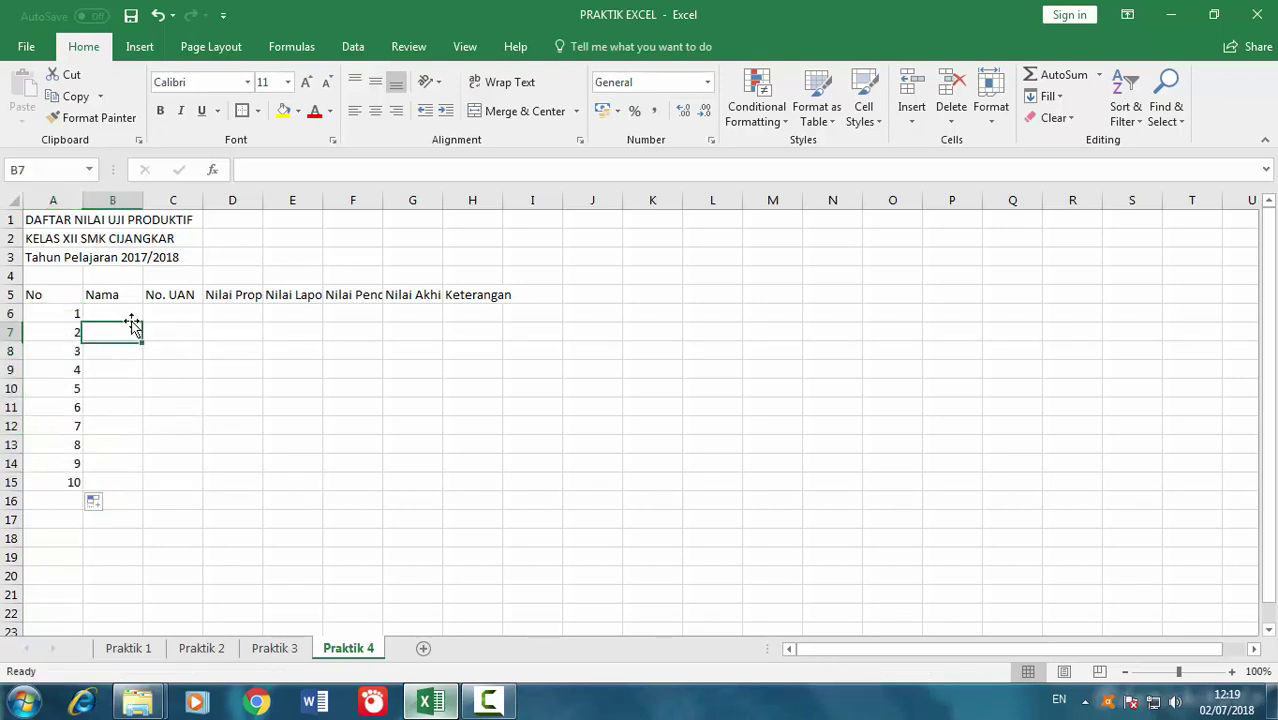
{"action": "double_click", "coordinate": [143, 200]}
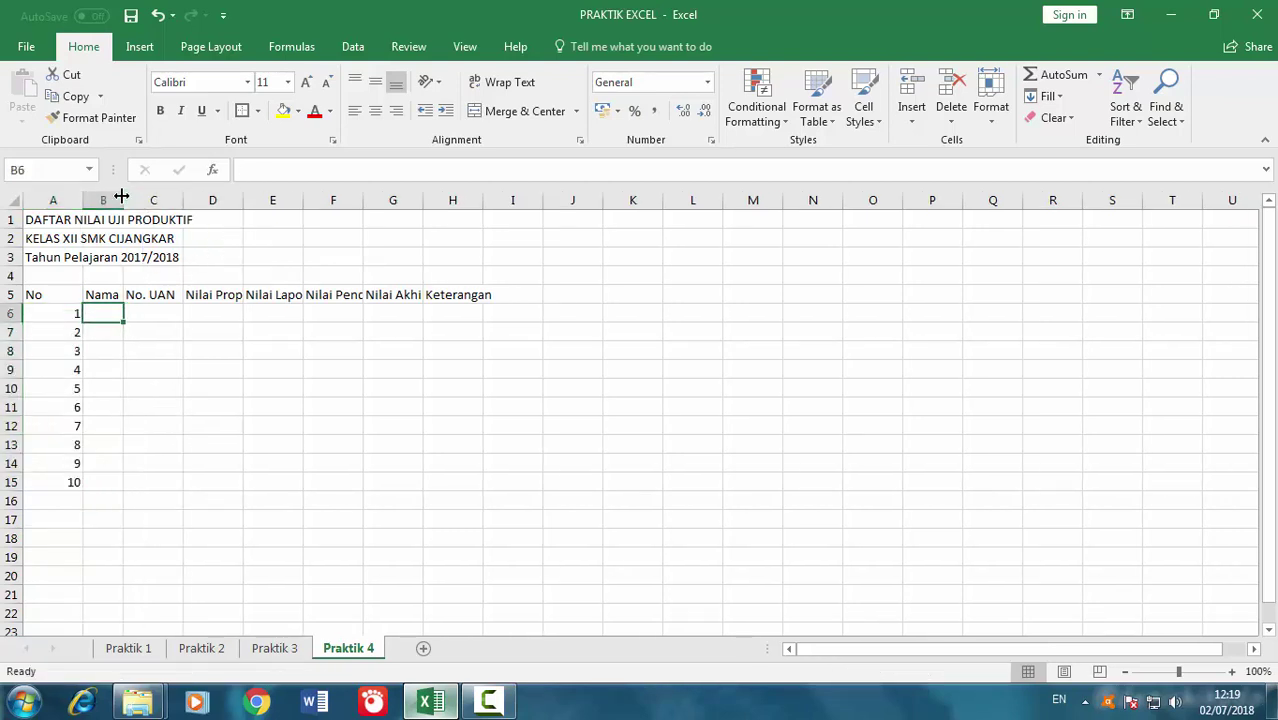
Widen the Nama column and enter Ayu Azhari with No. UAN 001 in row 6
{"action": "left_click_drag", "start_coordinate": [123, 200], "coordinate": [170, 200]}
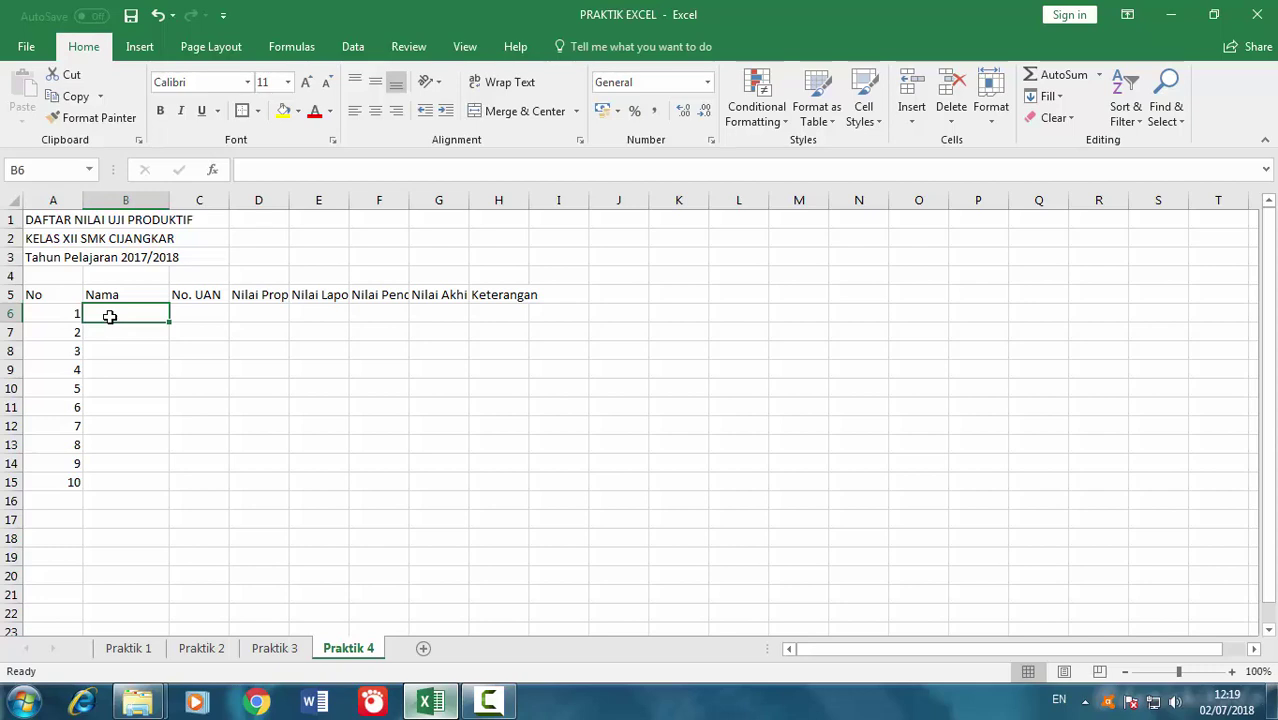
{"action": "type", "text": "ayu"}
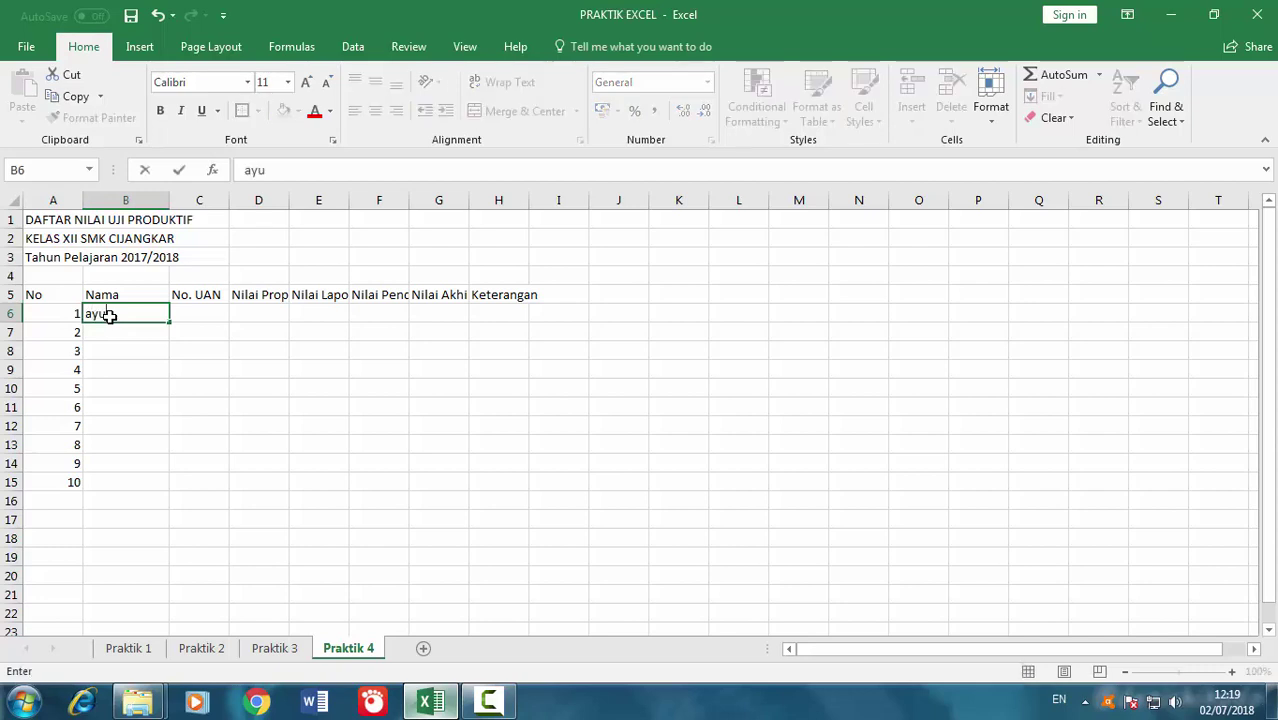
{"action": "key", "text": "BackSpace"}
{"action": "key", "text": "BackSpace"}
{"action": "key", "text": "BackSpace"}
{"action": "type", "text": "Ayu az"}
{"action": "type", "text": "hari"}
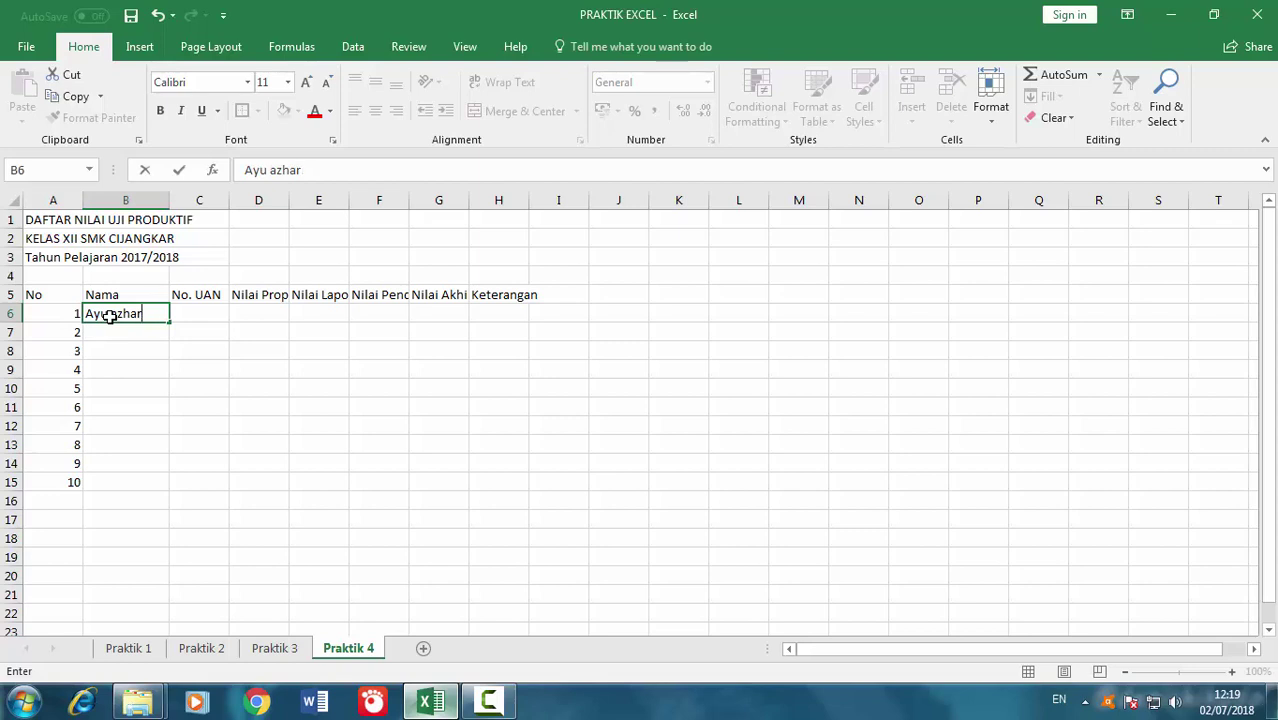
{"action": "key", "text": "BackSpace"}
{"action": "key", "text": "BackSpace"}
{"action": "key", "text": "BackSpace"}
{"action": "type", "text": "z"}
{"action": "type", "text": "har"}
{"action": "key", "text": "Tab"}
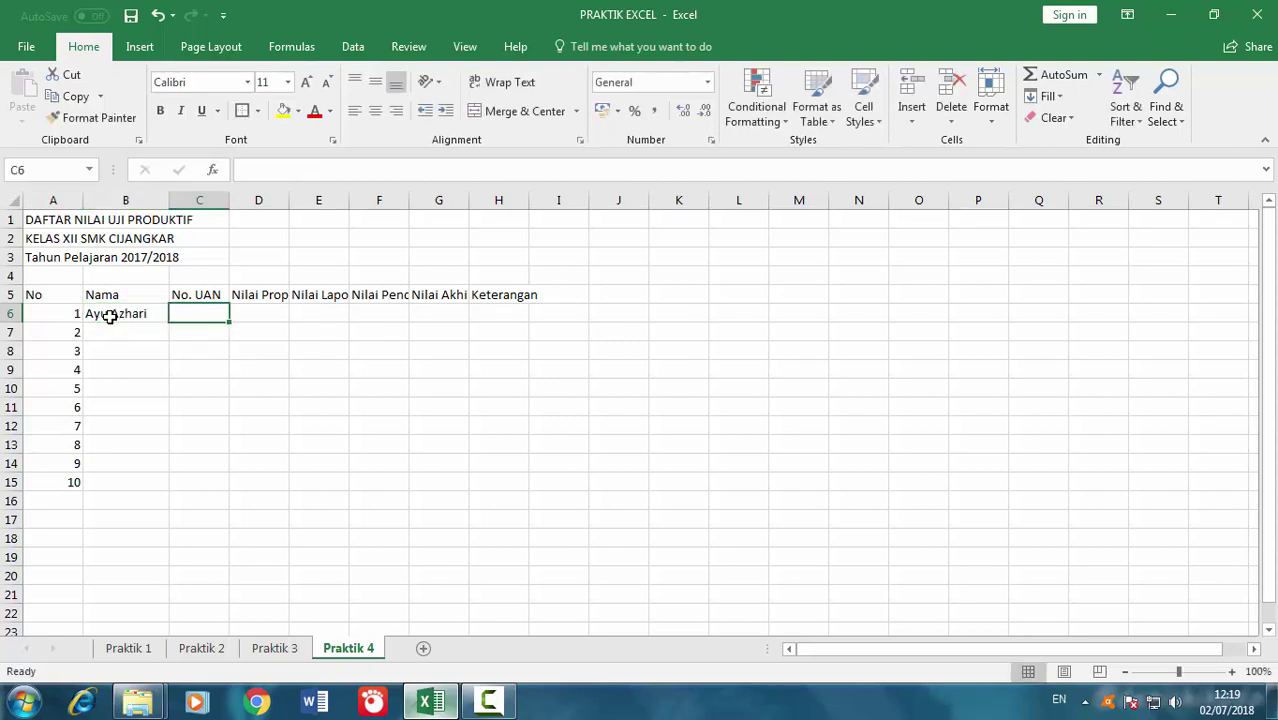
{"action": "type", "text": "00"}
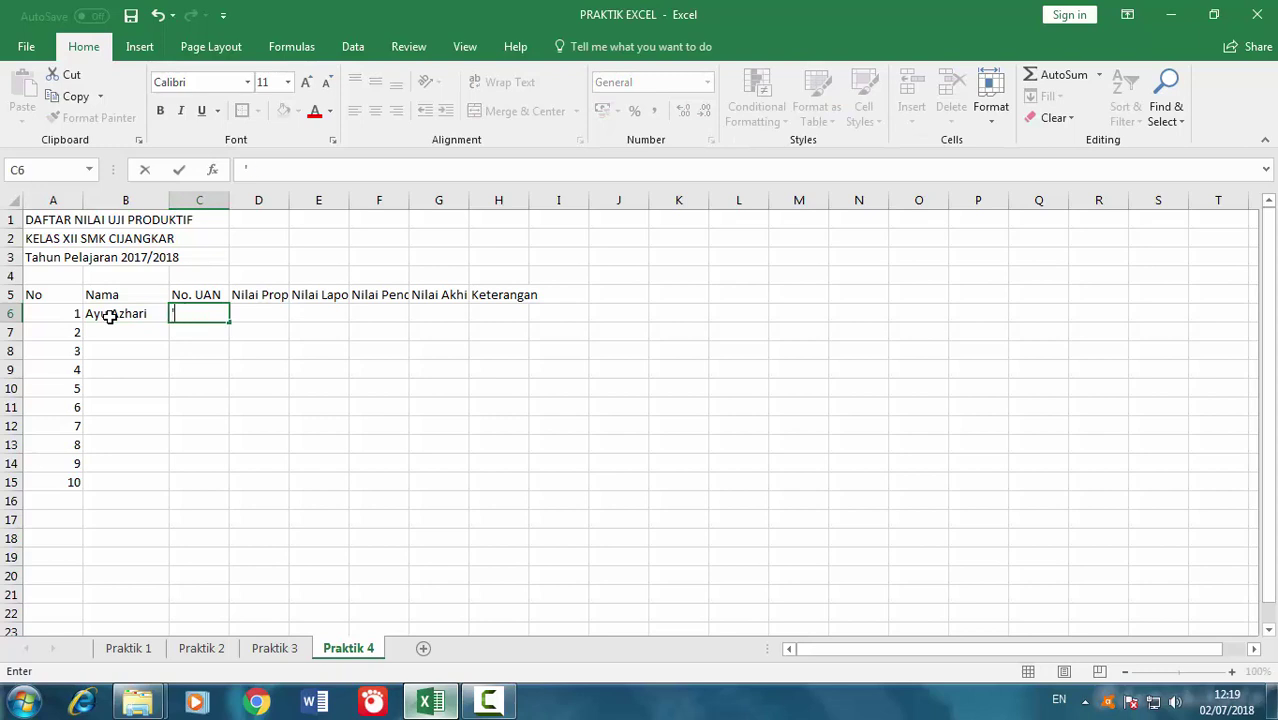
{"action": "type", "text": "001"}
{"action": "key", "text": "Tab"}
{"action": "type", "text": "'"}
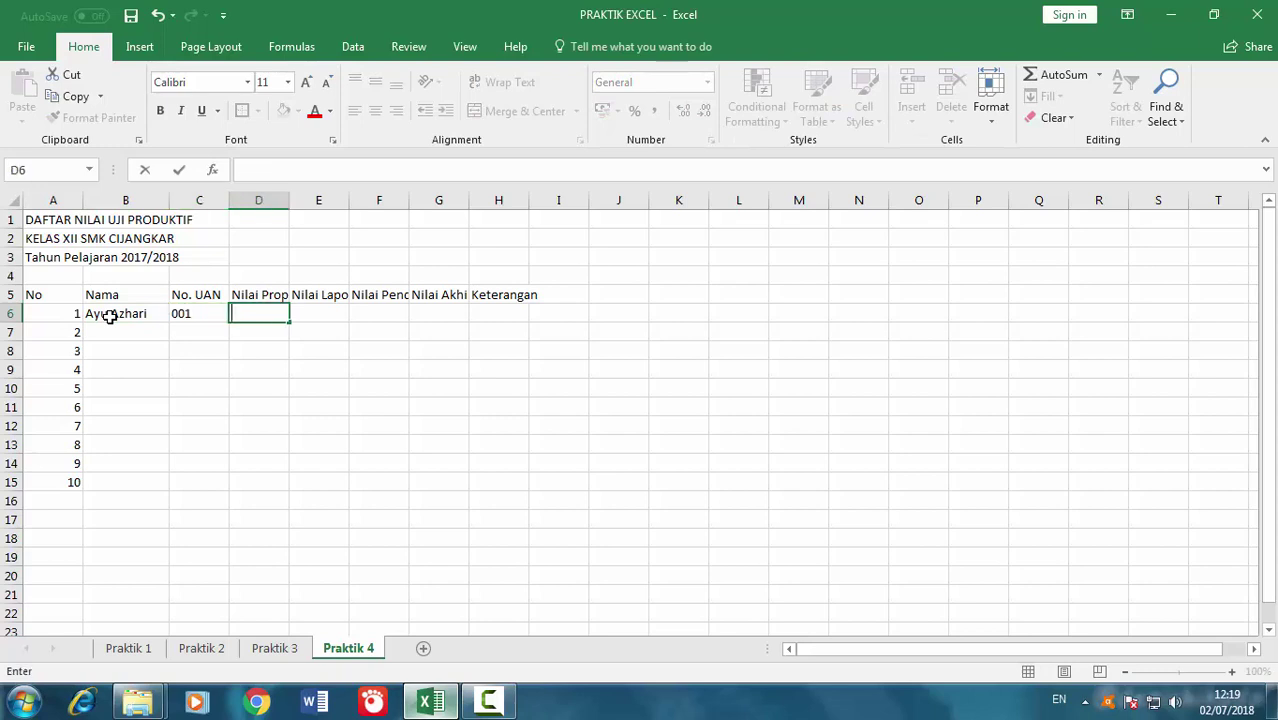
{"action": "key", "text": "Return"}
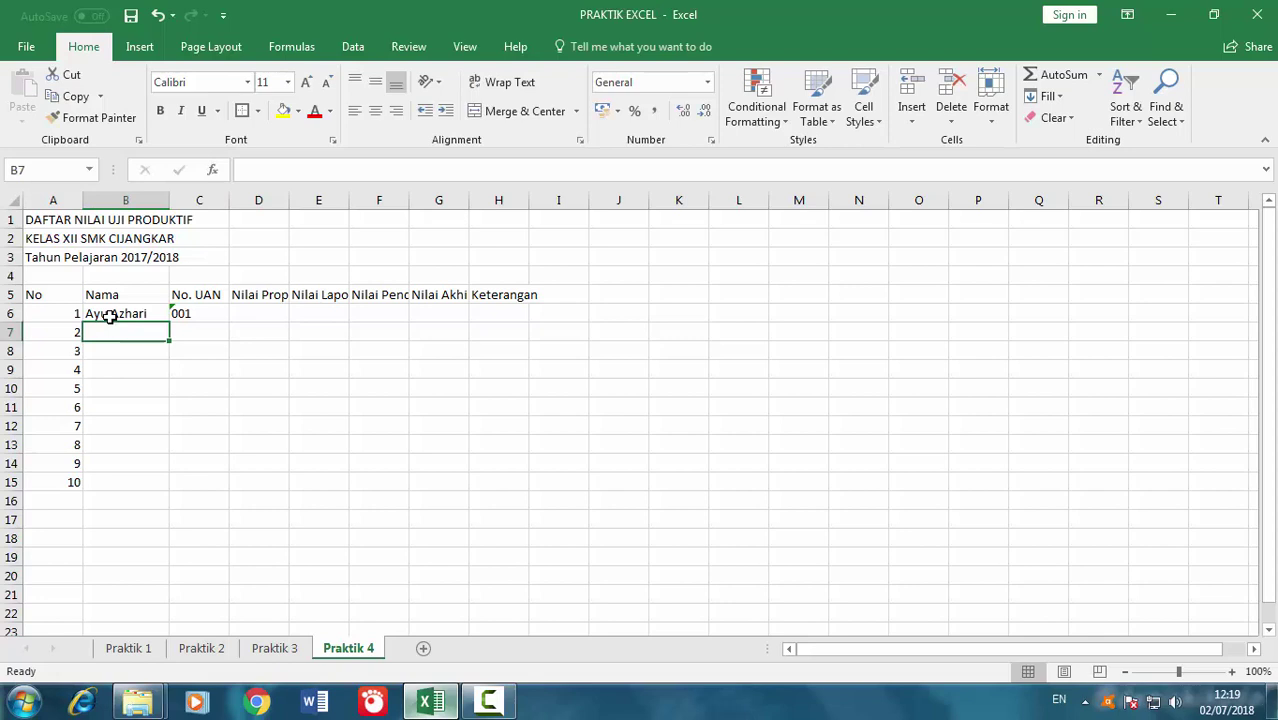
{"action": "type", "text": "Ibra Az"}
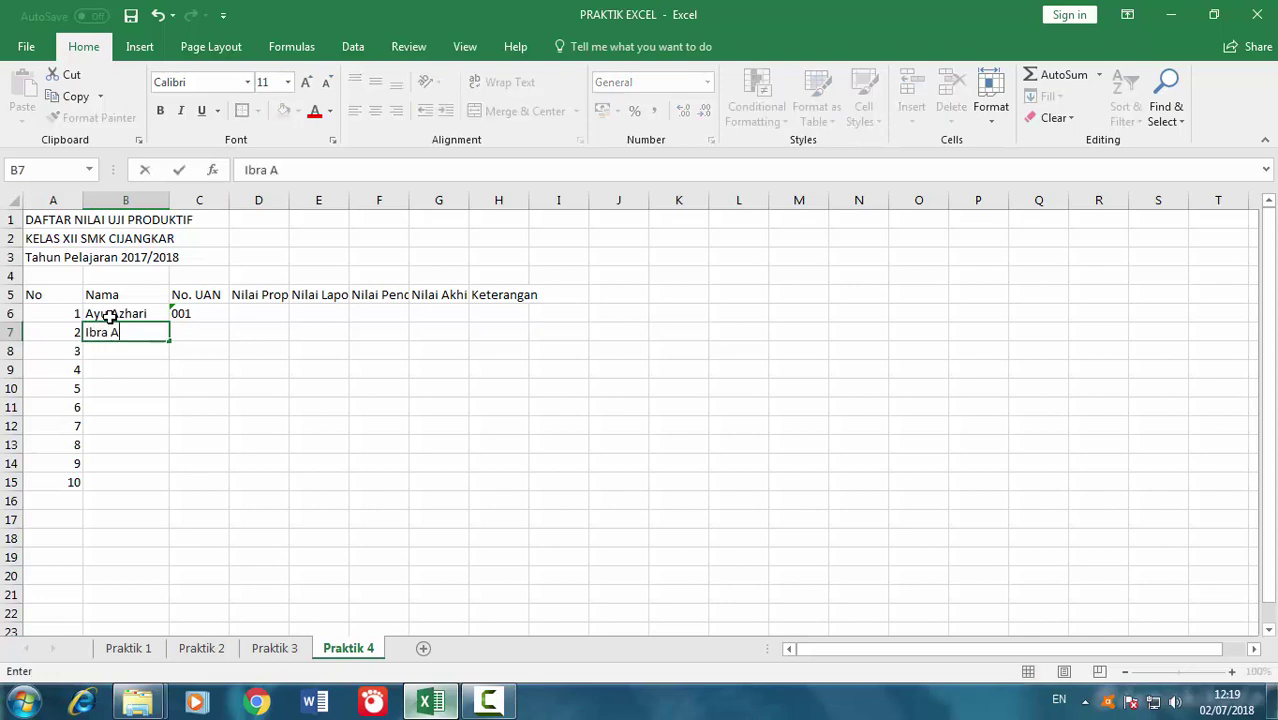
{"action": "type", "text": "hari"}
{"action": "key", "text": "Tab"}
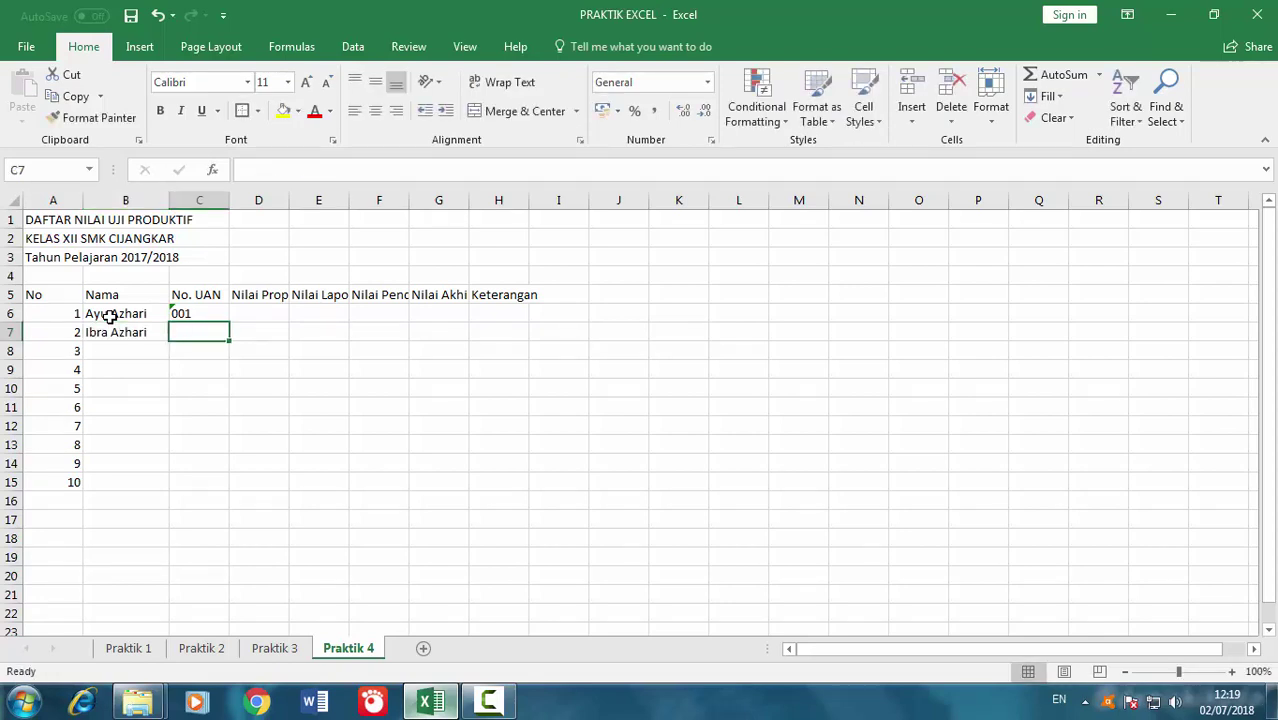
{"action": "left_click", "coordinate": [220, 314]}
{"action": "left_click_drag", "start_coordinate": [228, 324], "coordinate": [231, 492]}
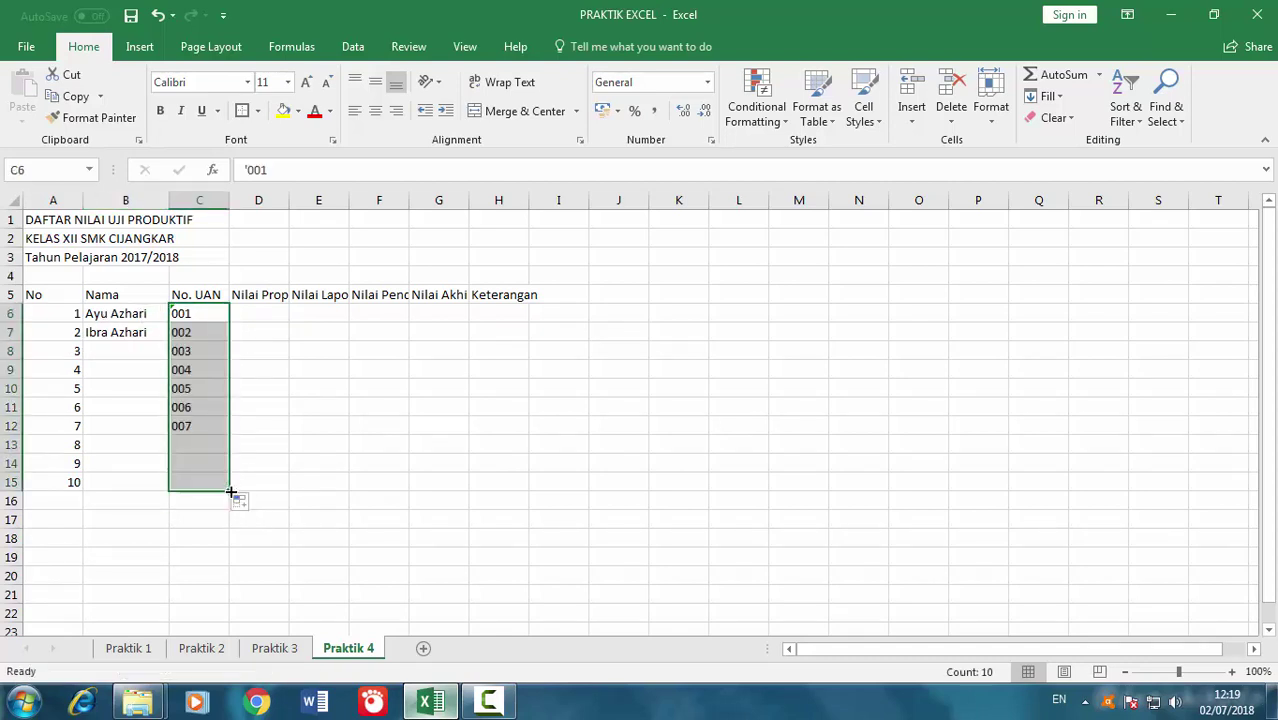
Enter the third to fifth names: Sarah Azha…, Rachel Maryam Saidina, Dian Sastro Wardoyo
{"action": "left_click", "coordinate": [143, 351]}
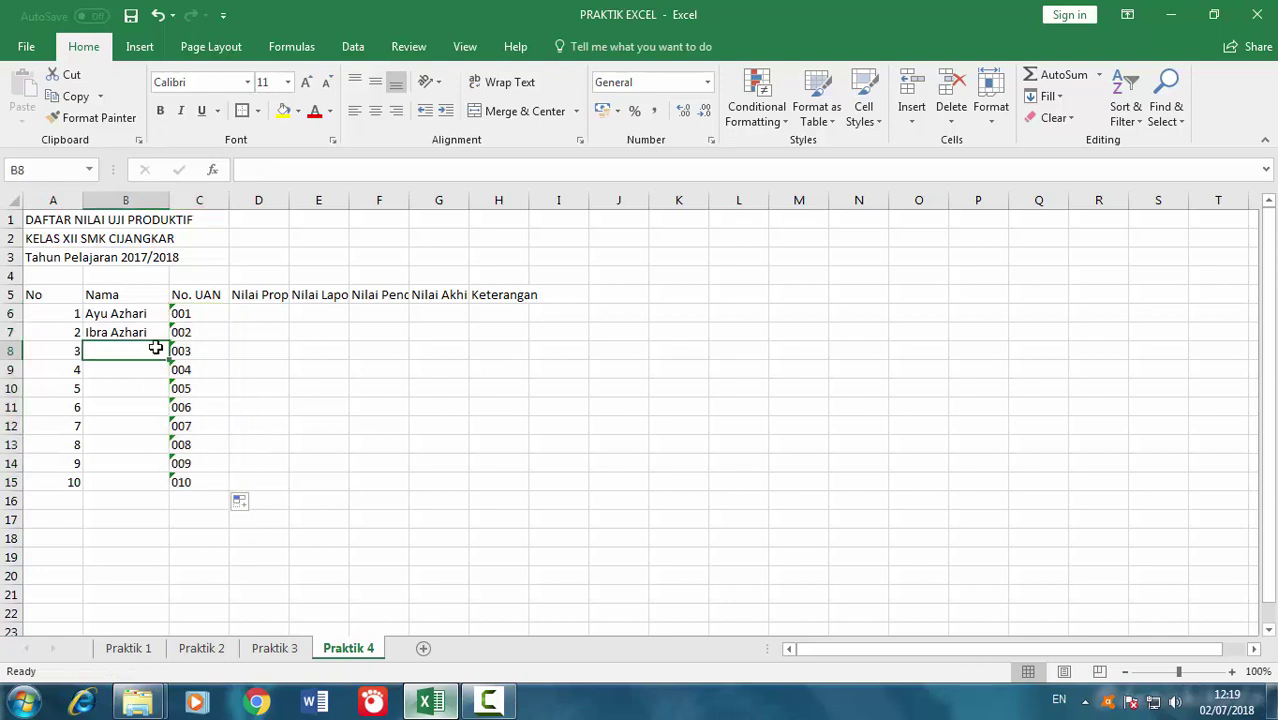
{"action": "type", "text": "Sar"}
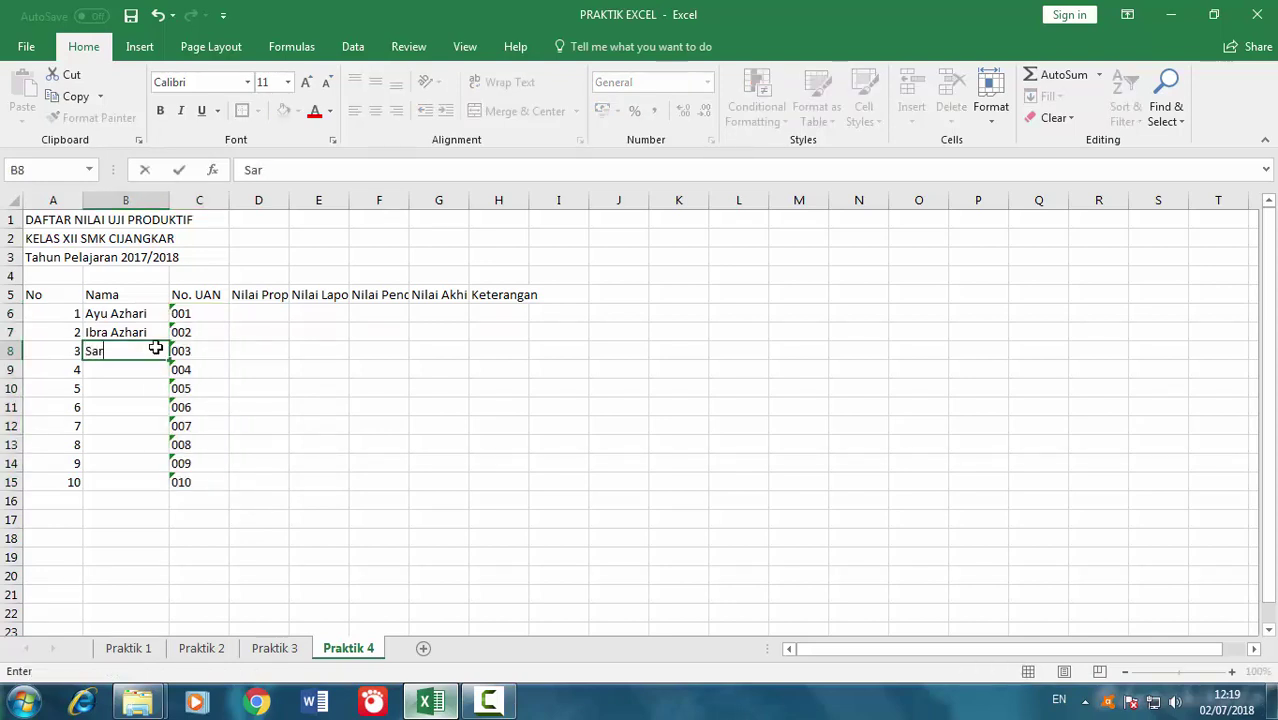
{"action": "type", "text": "ah Azhar"}
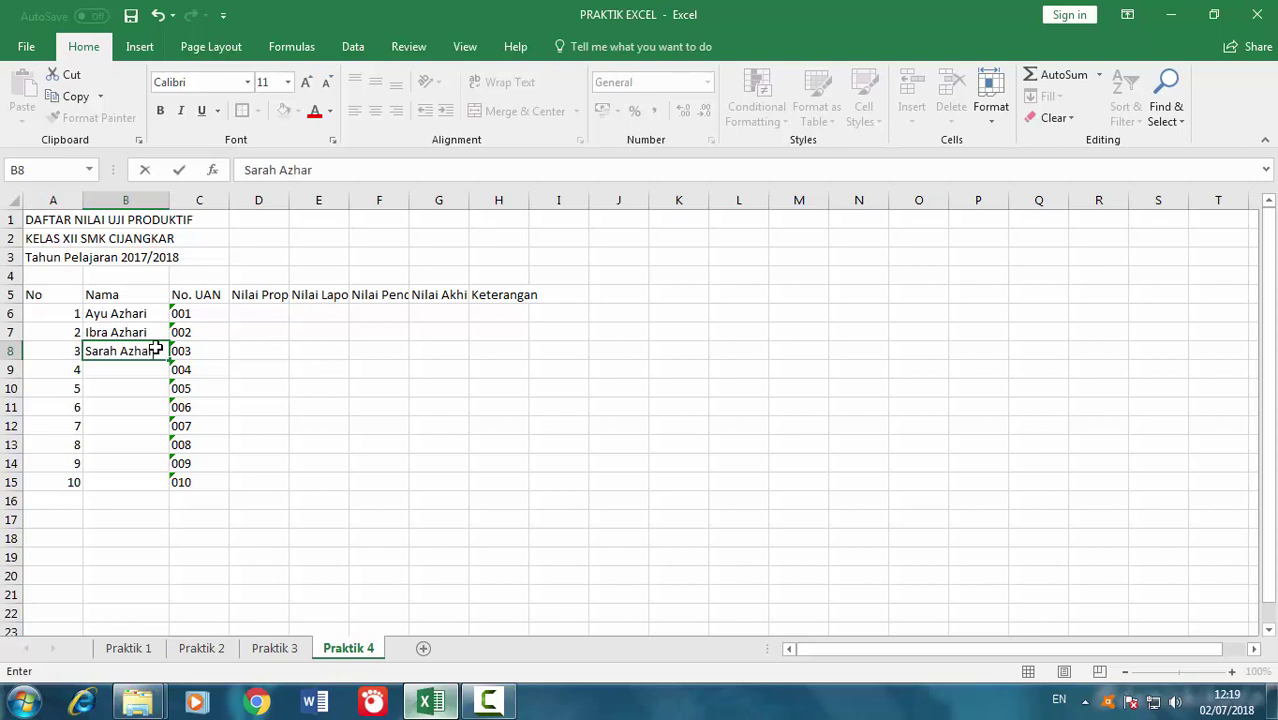
{"action": "key", "text": "Return"}
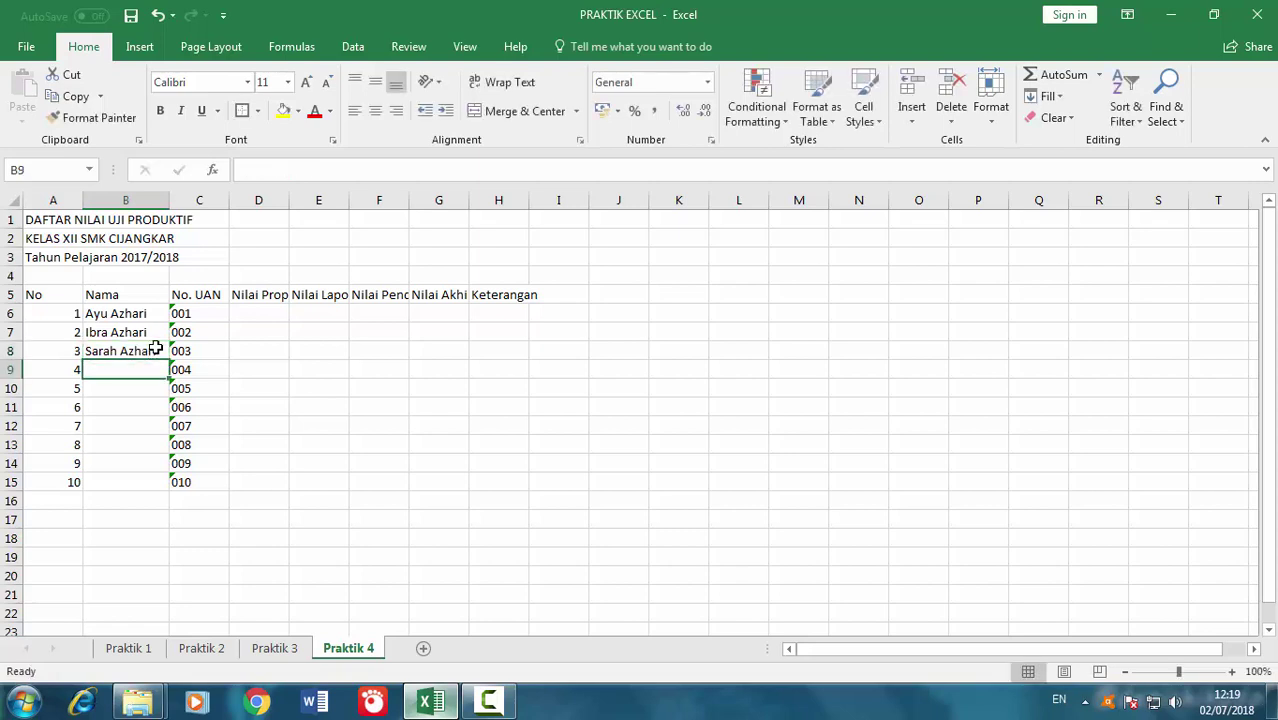
{"action": "type", "text": "Rachel "}
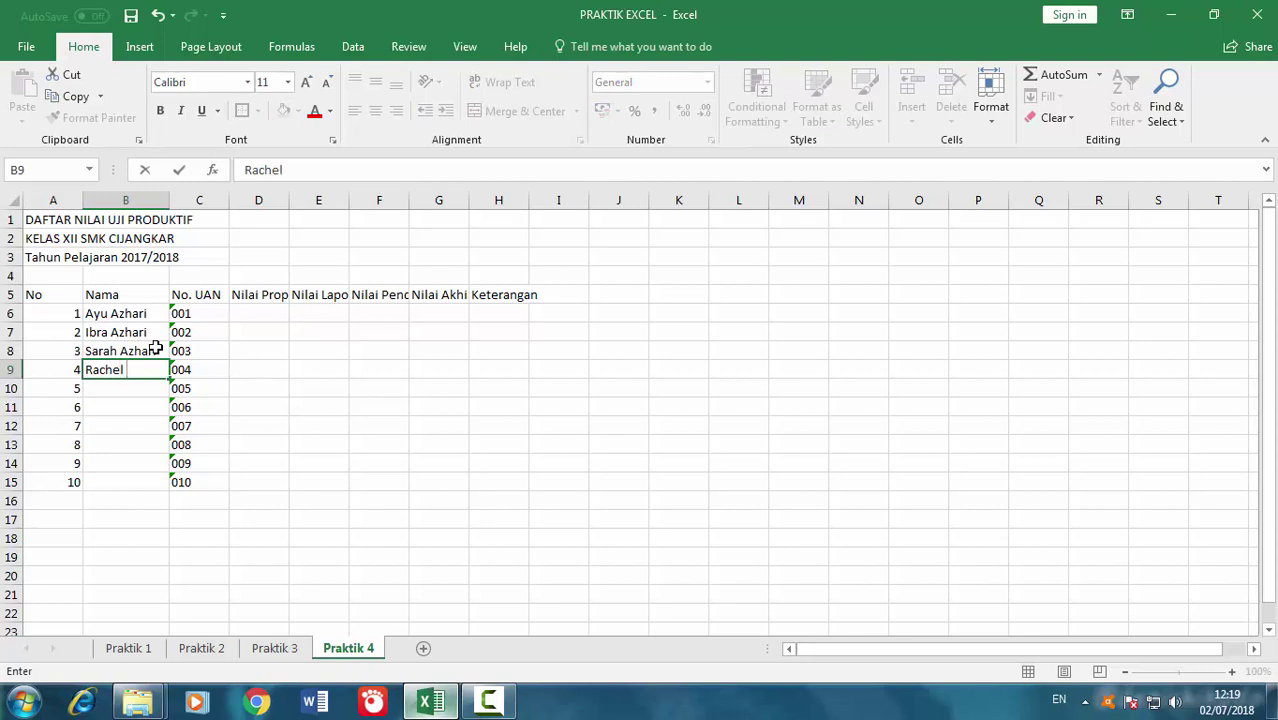
{"action": "type", "text": "Marya"}
{"action": "type", "text": "m Sadi"}
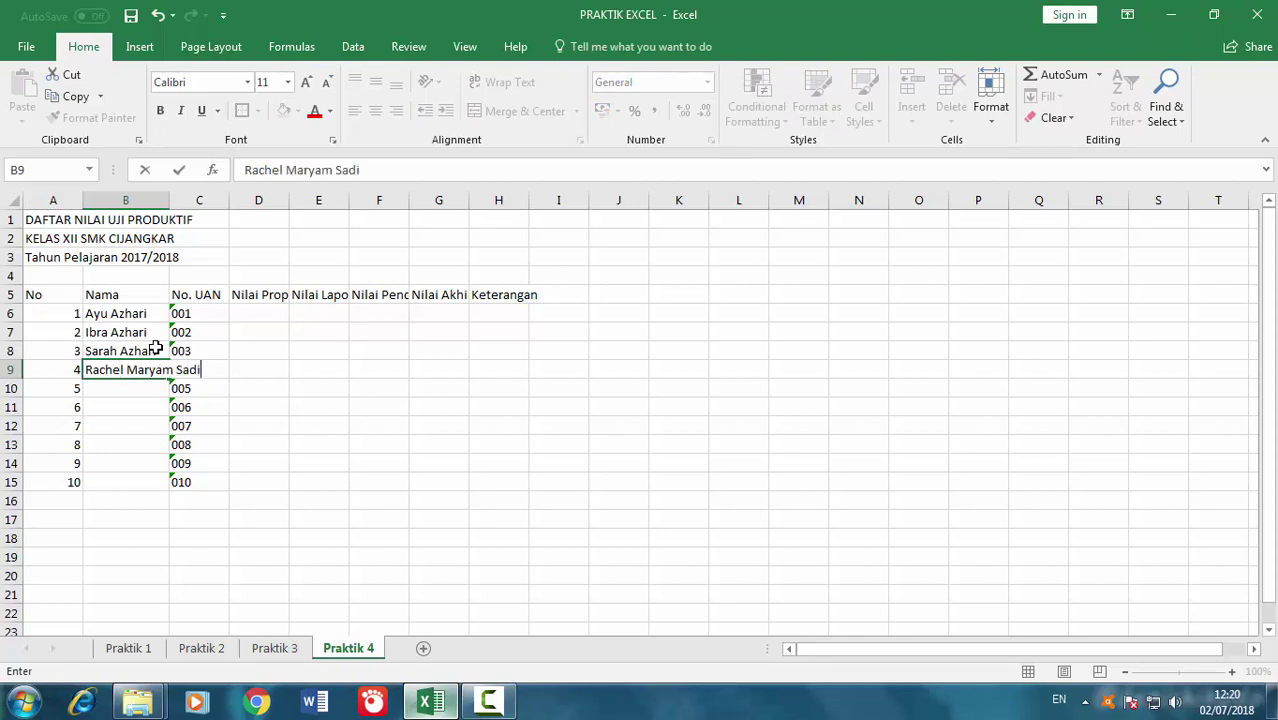
{"action": "key", "text": "BackSpace"}
{"action": "key", "text": "BackSpace"}
{"action": "type", "text": "idina"}
{"action": "key", "text": "Return"}
{"action": "type", "text": "Dina"}
{"action": "key", "text": "BackSpace"}
{"action": "key", "text": "BackSpace"}
{"action": "key", "text": "BackSpace"}
{"action": "type", "text": "ian"}
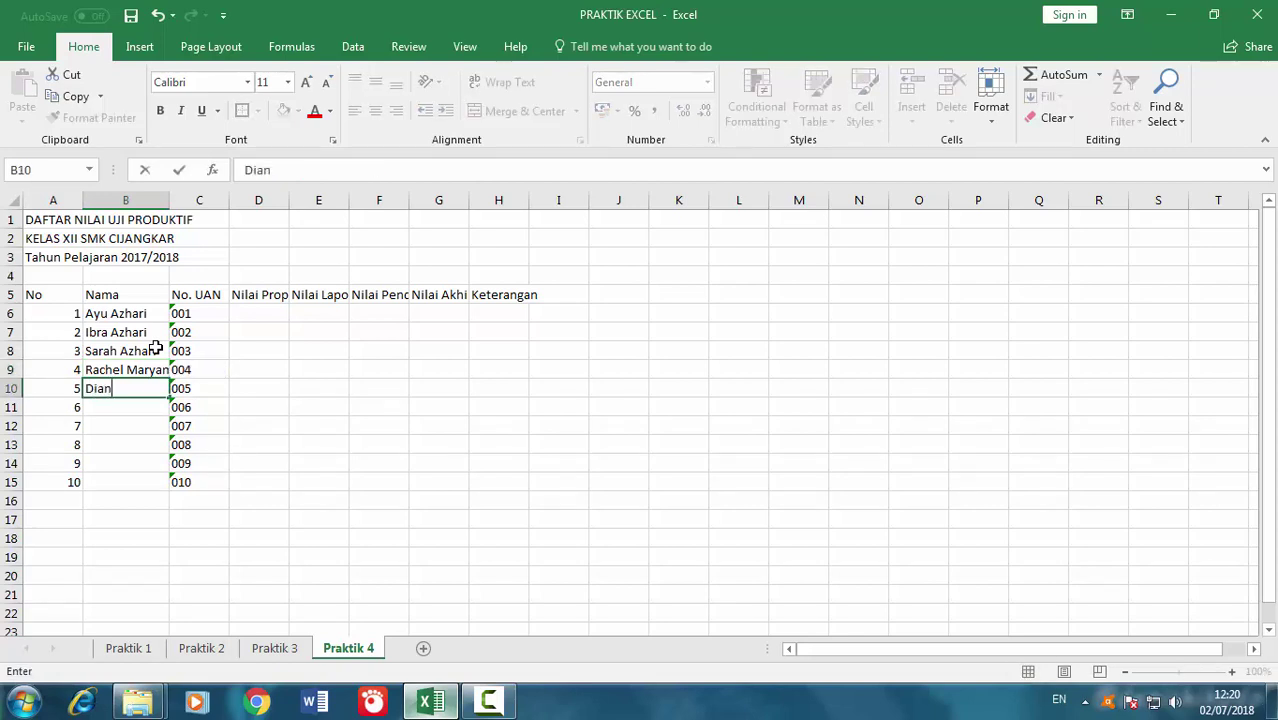
{"action": "type", "text": " Sastro"}
{"action": "type", "text": " Wardoyo"}
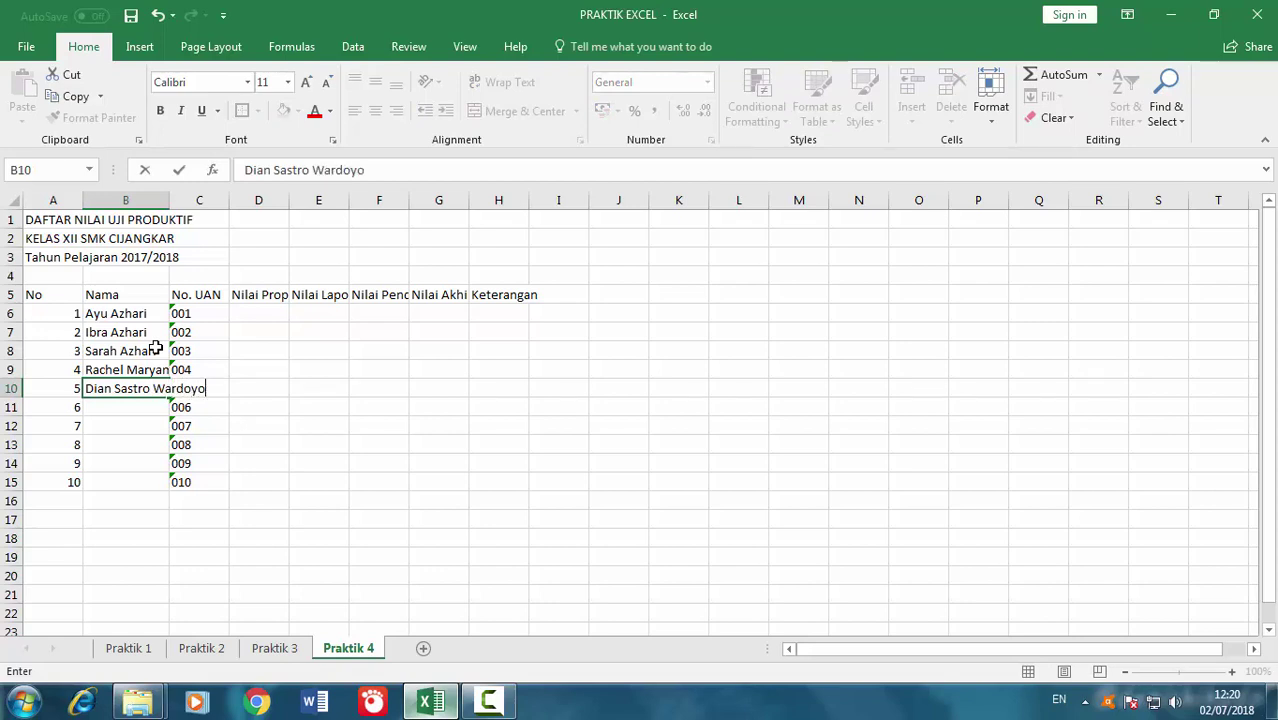
{"action": "key", "text": "Return"}
Enter names Jeremi Thomas, Tamara Blezinki and Tamara Geraldine in B11:B13
{"action": "type", "text": "J"}
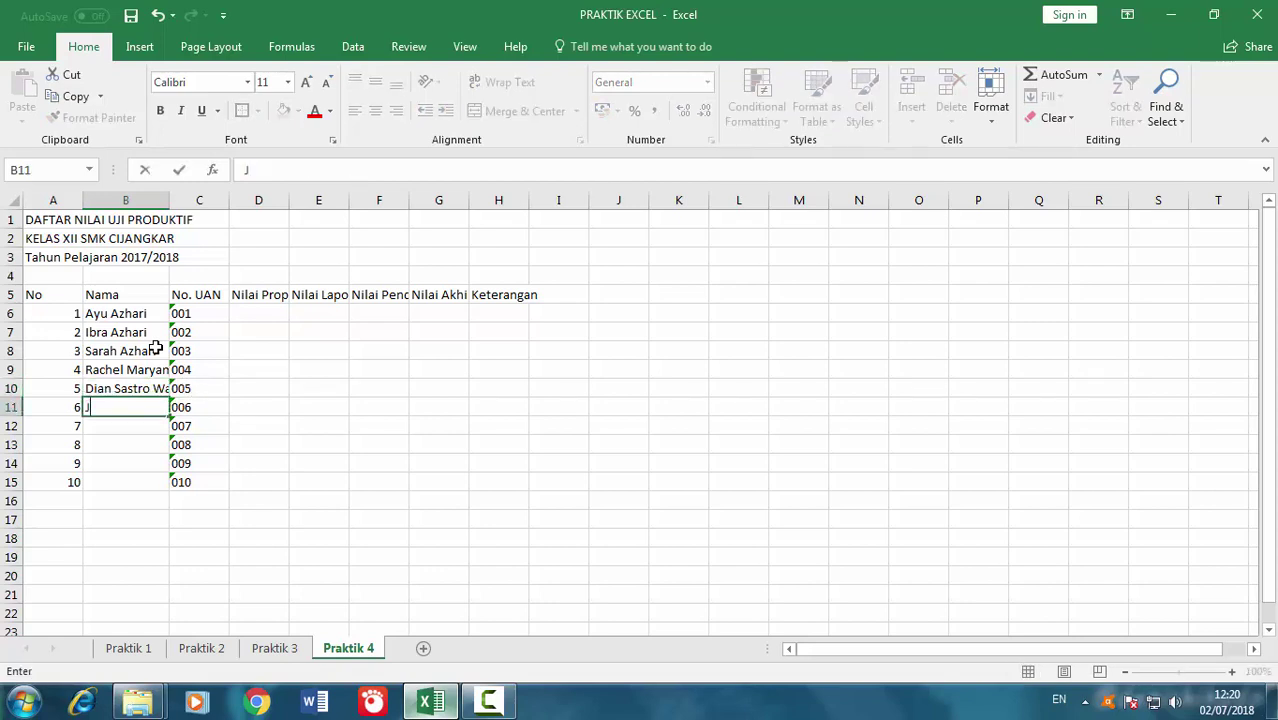
{"action": "type", "text": "eremi "}
{"action": "type", "text": "T"}
{"action": "key", "text": "BackSpace"}
{"action": "type", "text": "Thomas"}
{"action": "key", "text": "Return"}
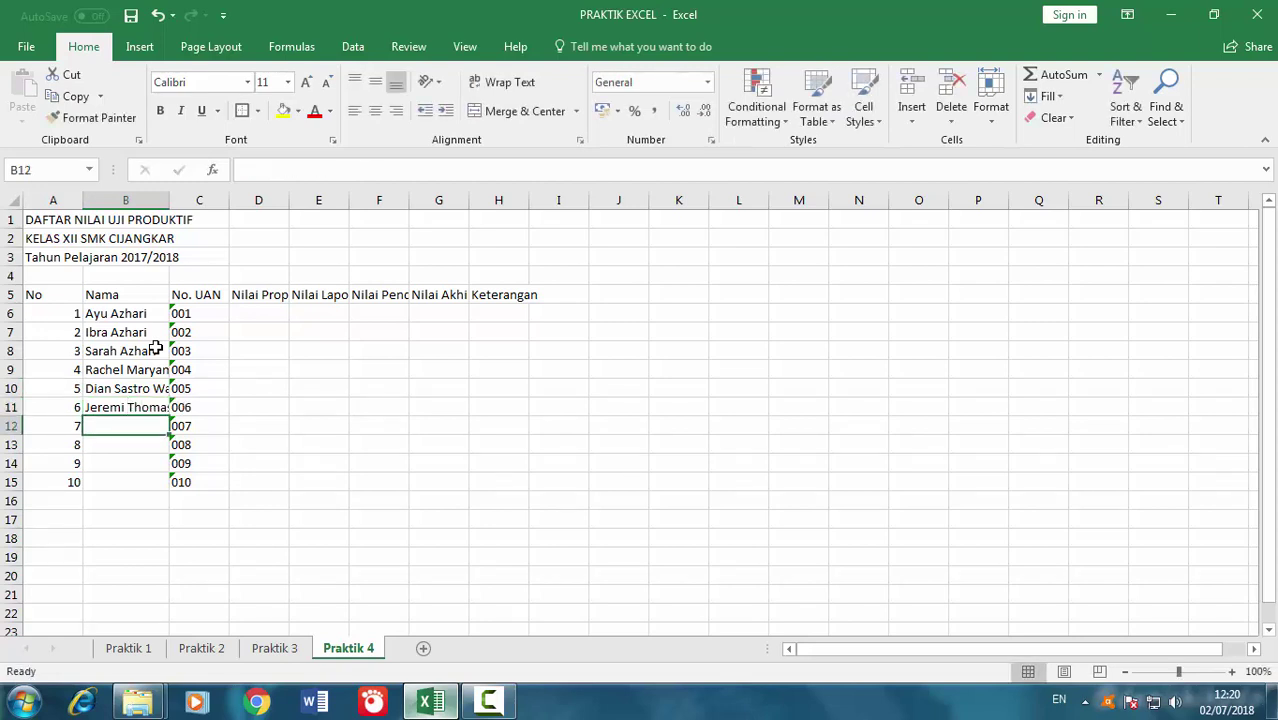
{"action": "type", "text": "Tam"}
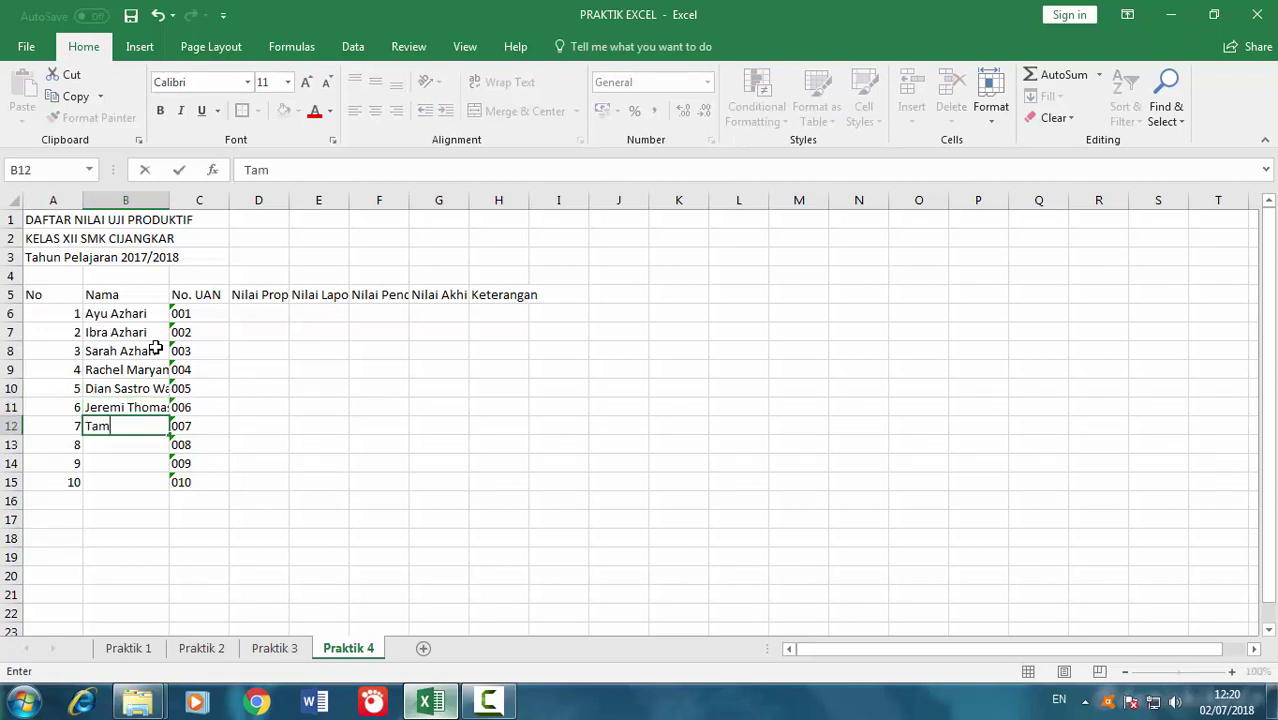
{"action": "type", "text": "ara B"}
{"action": "type", "text": "lezin"}
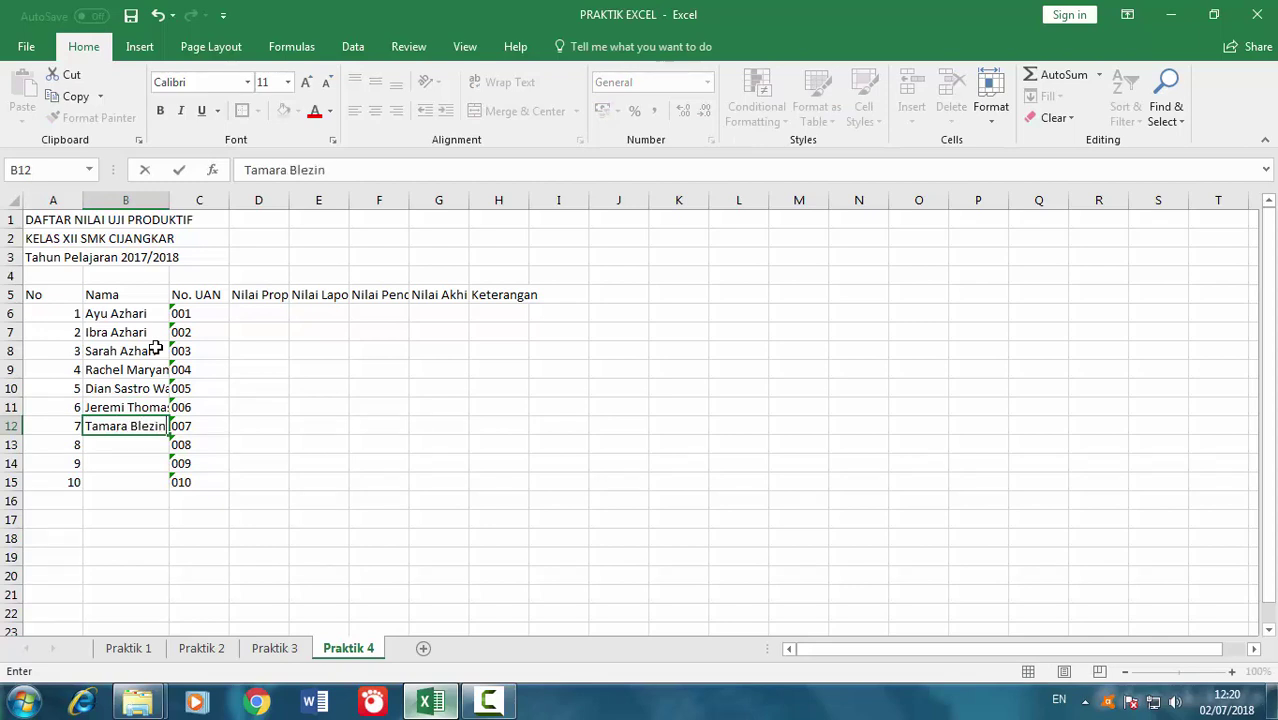
{"action": "type", "text": "ki"}
{"action": "key", "text": "Return"}
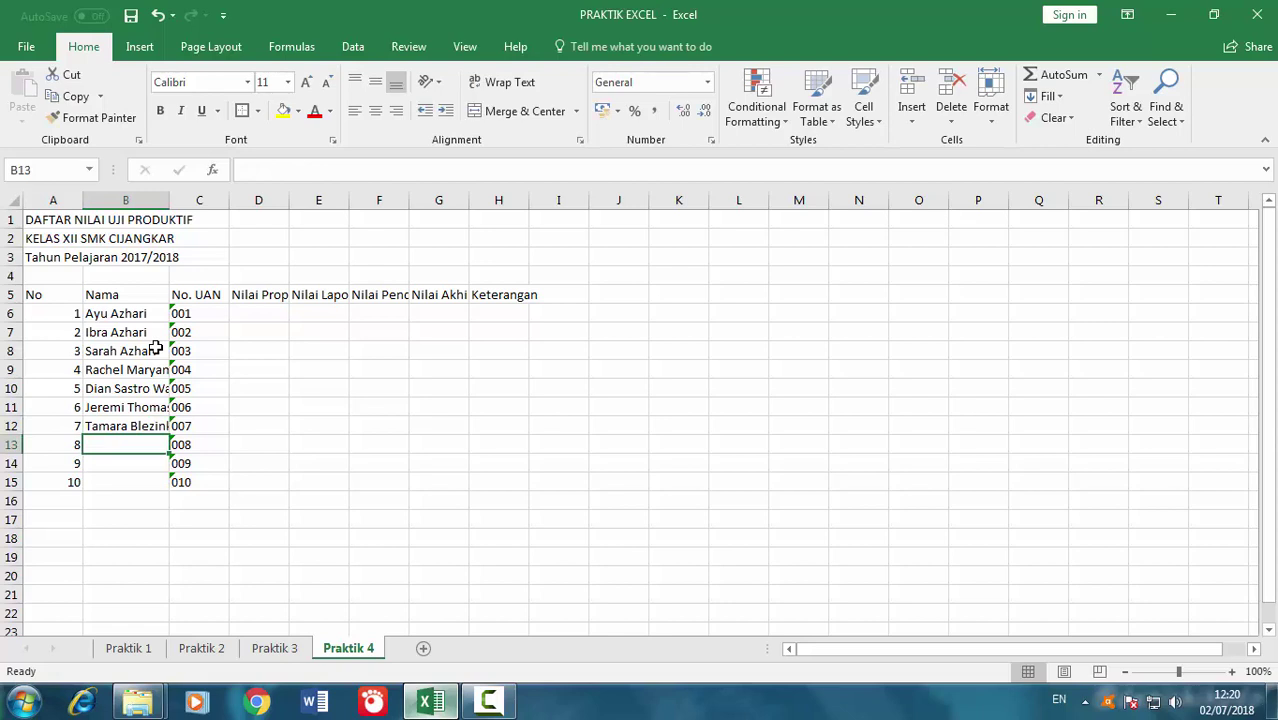
{"action": "type", "text": "Tam,"}
{"action": "key", "text": "BackSpace"}
{"action": "key", "text": "BackSpace"}
{"action": "type", "text": "mara "}
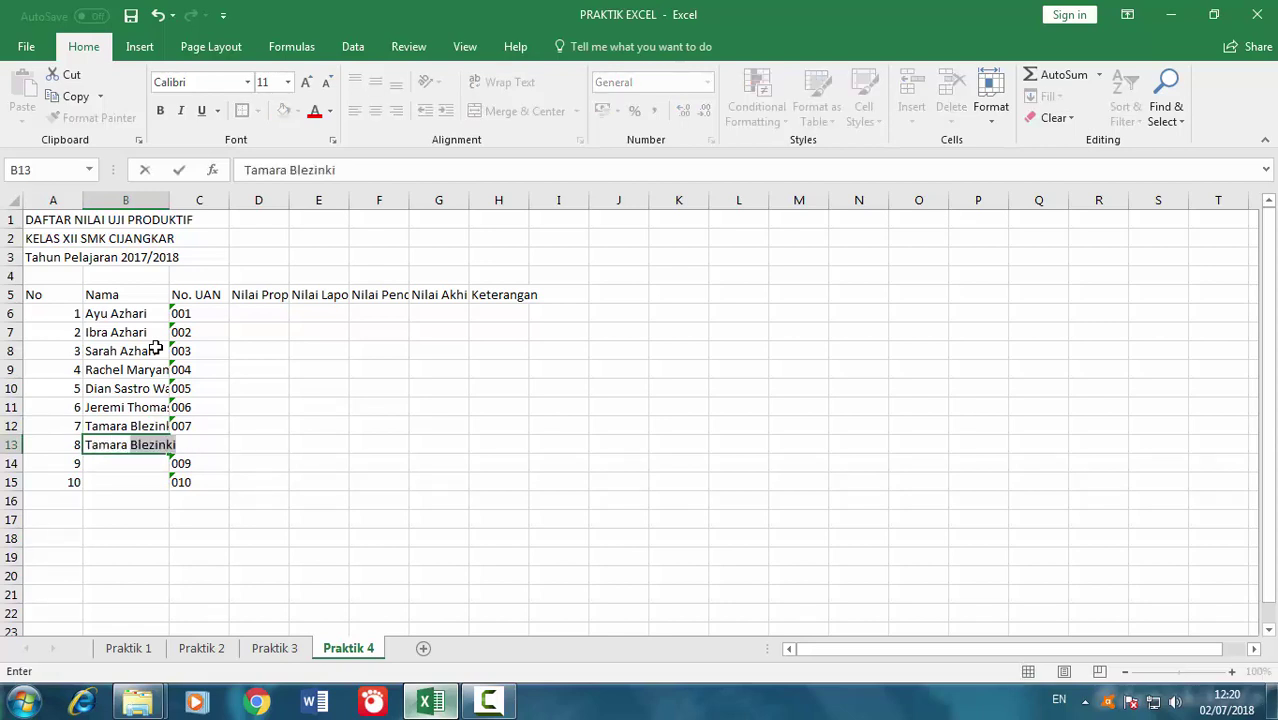
{"action": "type", "text": "Gerald"}
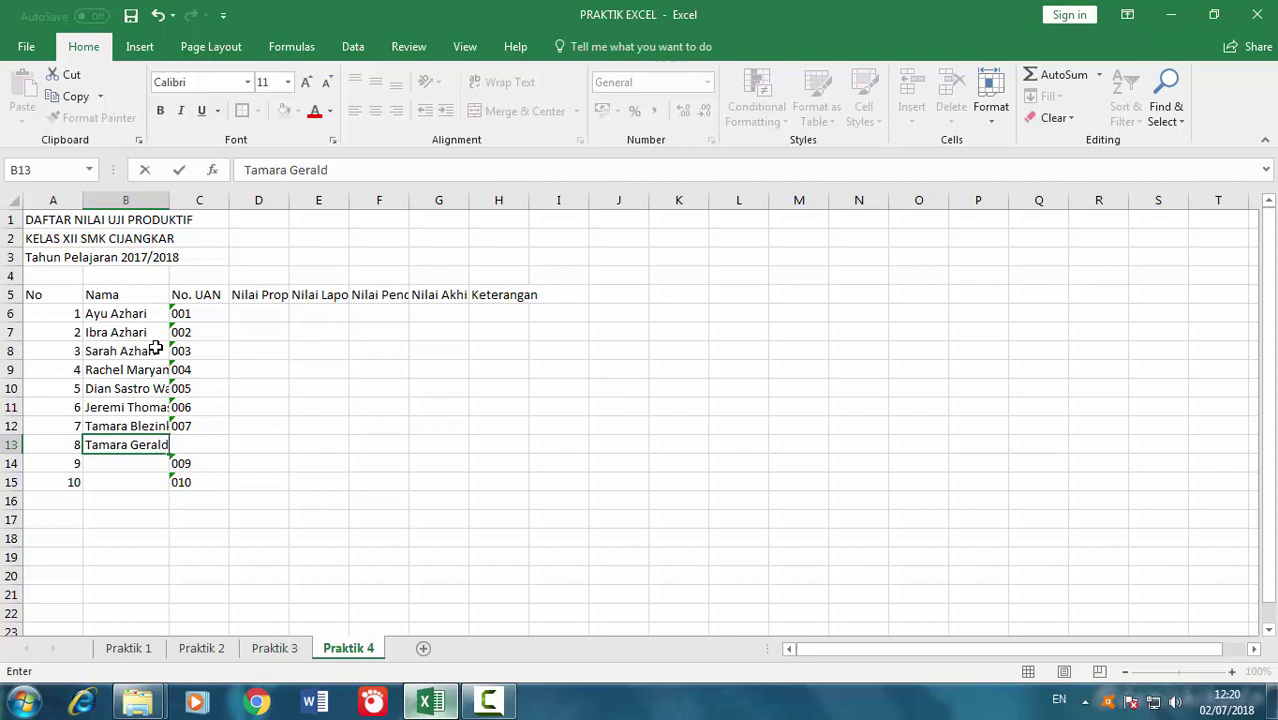
{"action": "type", "text": "ine"}
{"action": "key", "text": "Return"}
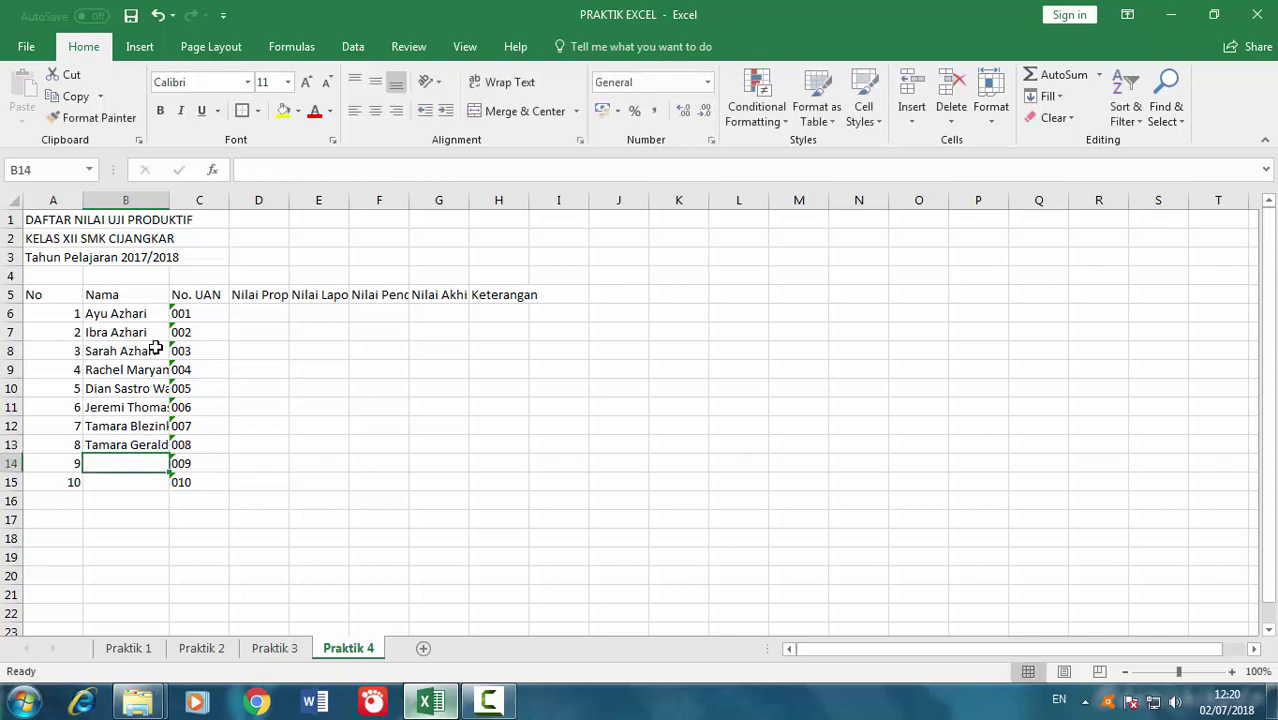
{"action": "type", "text": "Indra "}
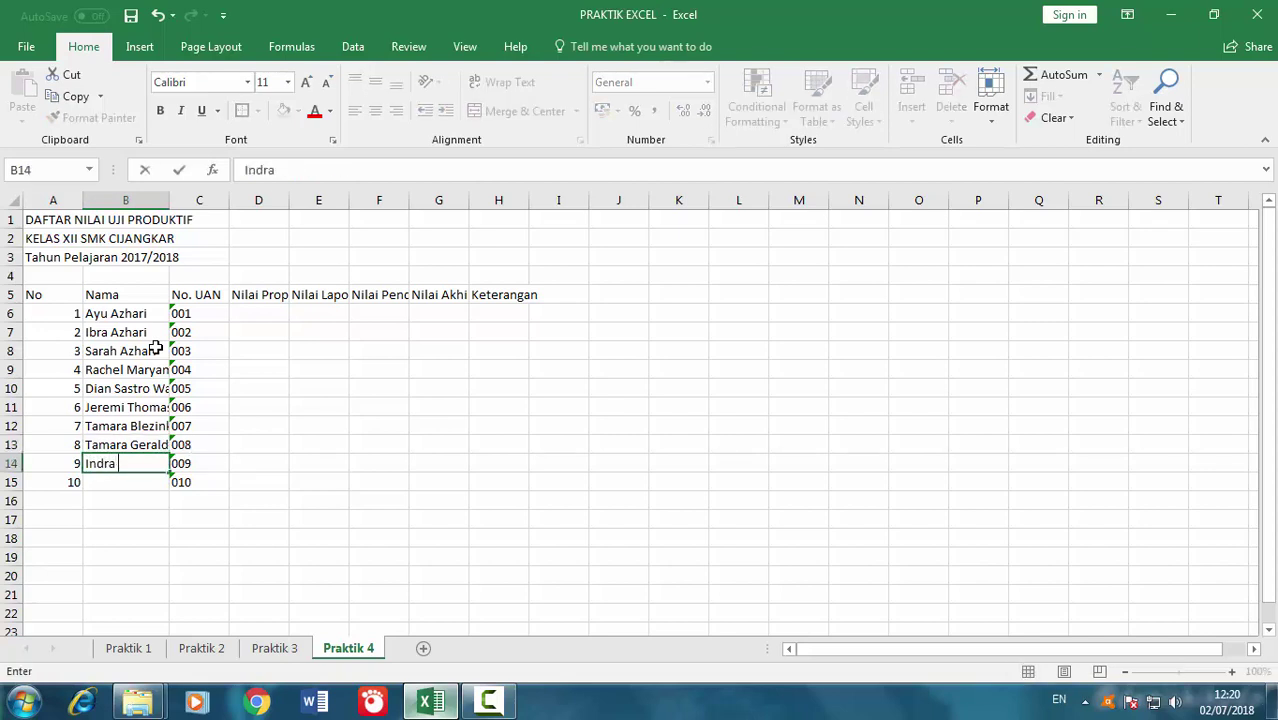
{"action": "type", "text": "Bu"}
{"action": "key", "text": "BackSpace"}
{"action": "key", "text": "BackSpace"}
{"action": "type", "text": "rughman"}
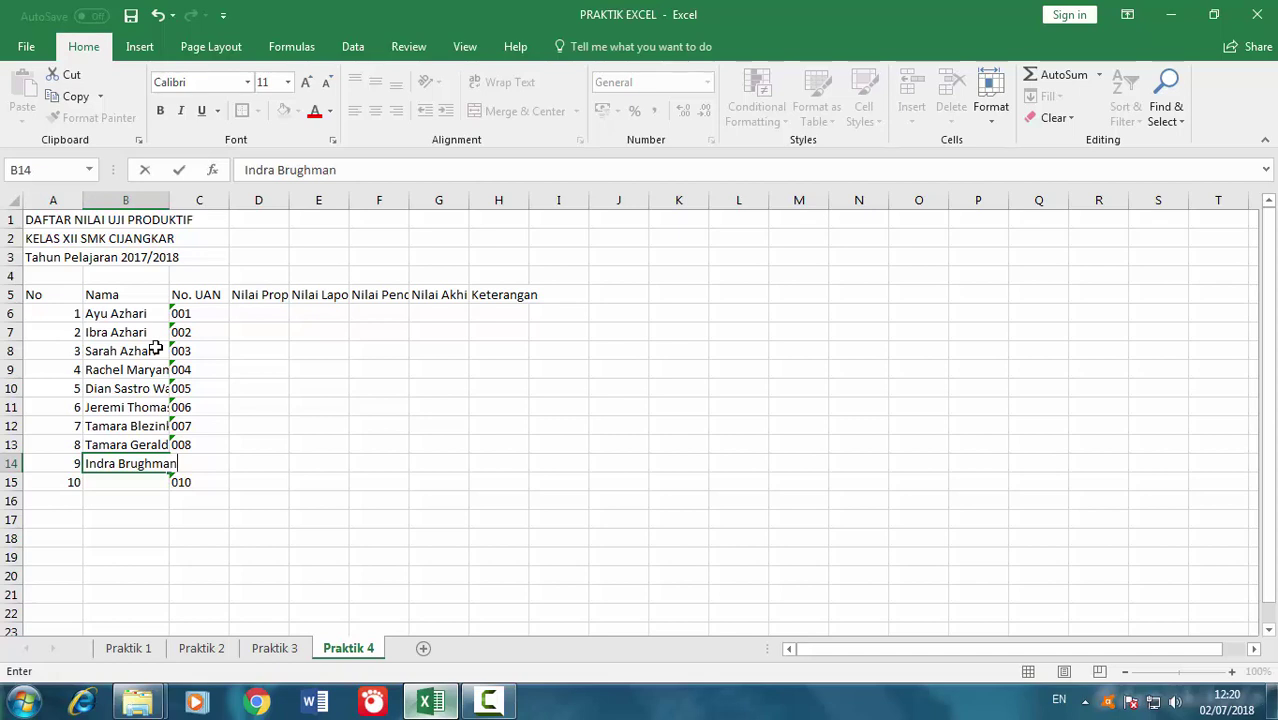
{"action": "key", "text": "Return"}
{"action": "type", "text": "Deni"}
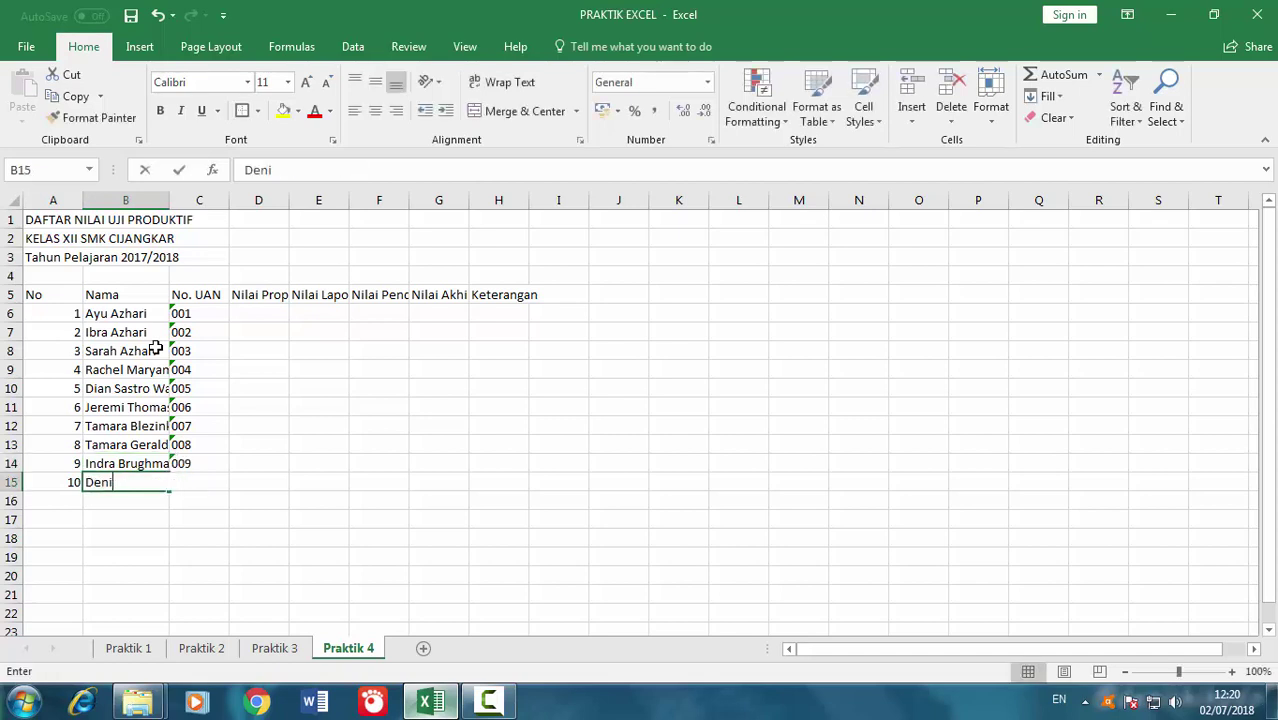
{"action": "type", "text": " Kurnia"}
{"action": "key", "text": "Tab"}
{"action": "type", "text": "'010"}
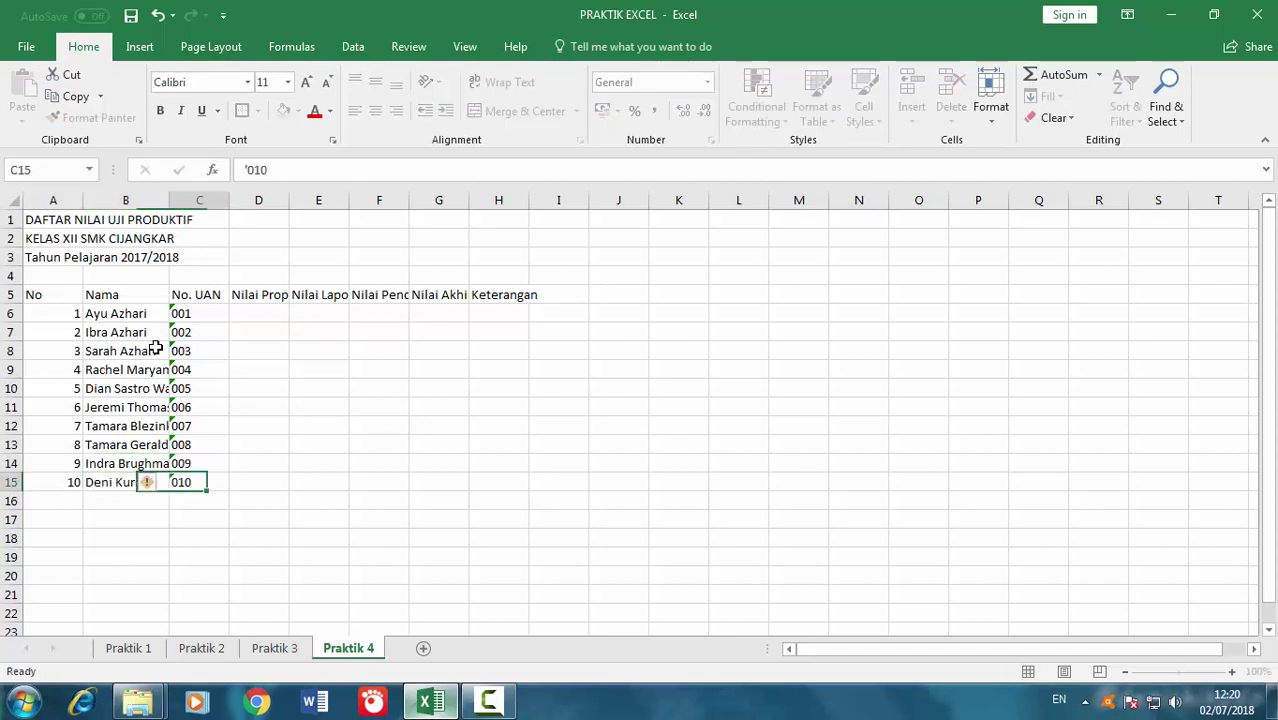
{"action": "left_click", "coordinate": [277, 405]}
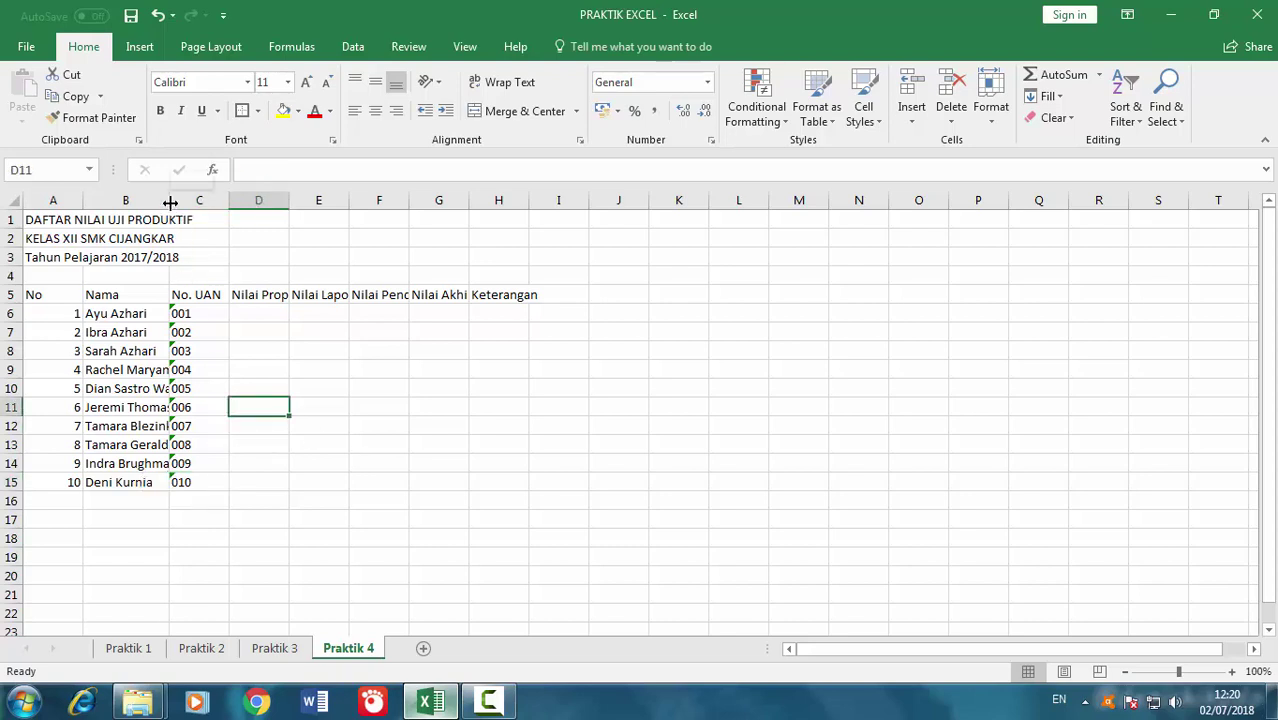
AutoFit the Nama column and Merge & Center each title row across A1:H1, A2:H2, A3:H3
{"action": "double_click", "coordinate": [169, 200]}
{"action": "left_click", "coordinate": [284, 375]}
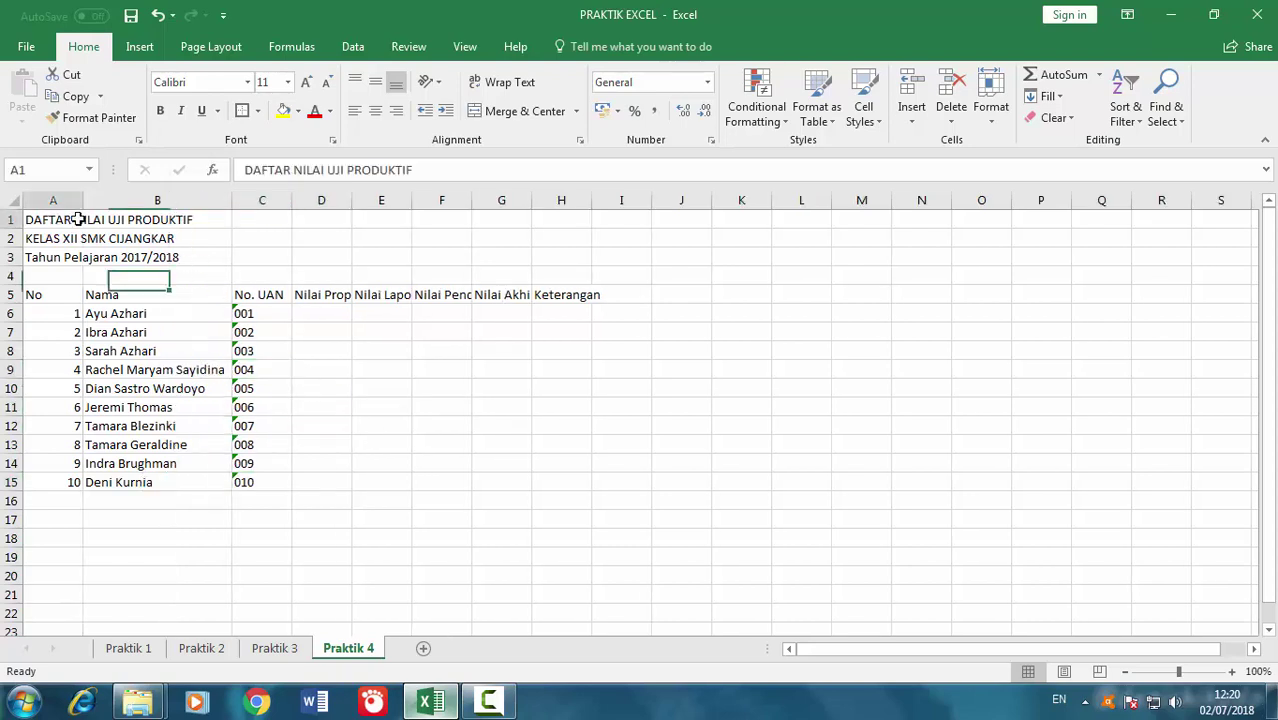
{"action": "left_click_drag", "start_coordinate": [58, 218], "coordinate": [561, 219]}
{"action": "left_click", "coordinate": [520, 111]}
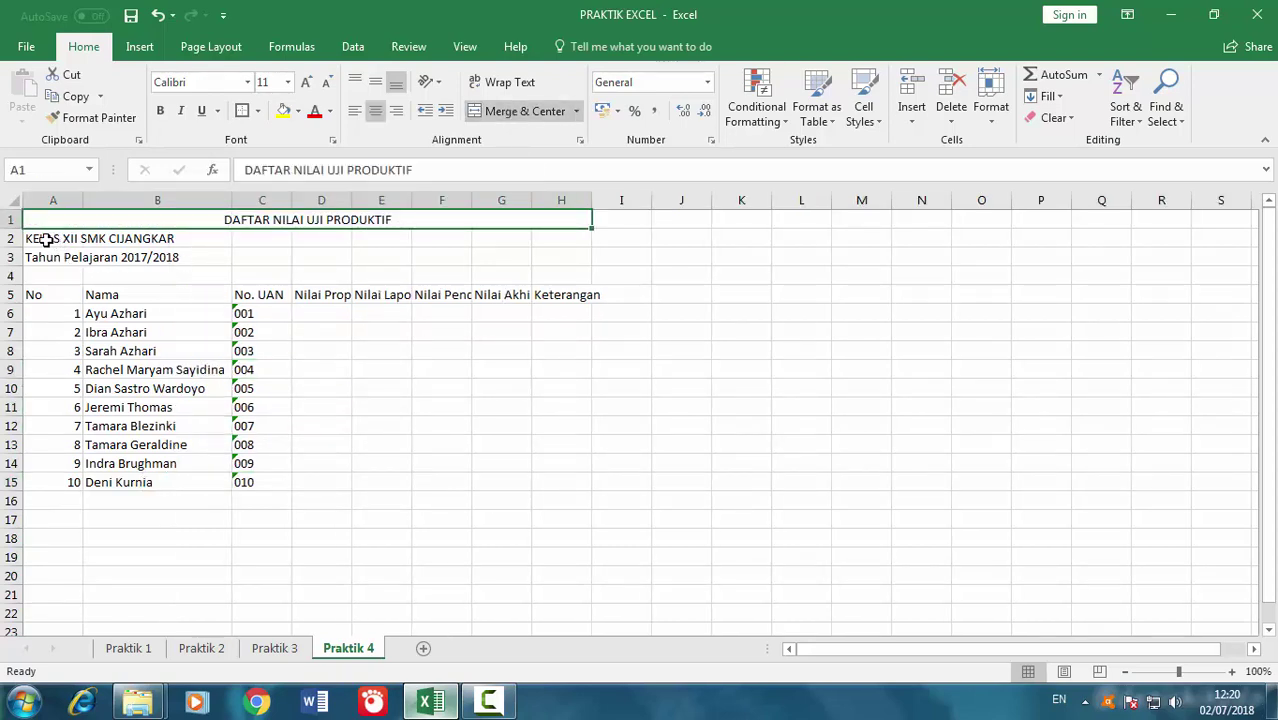
{"action": "left_click_drag", "start_coordinate": [40, 238], "coordinate": [565, 238]}
{"action": "left_click", "coordinate": [520, 111]}
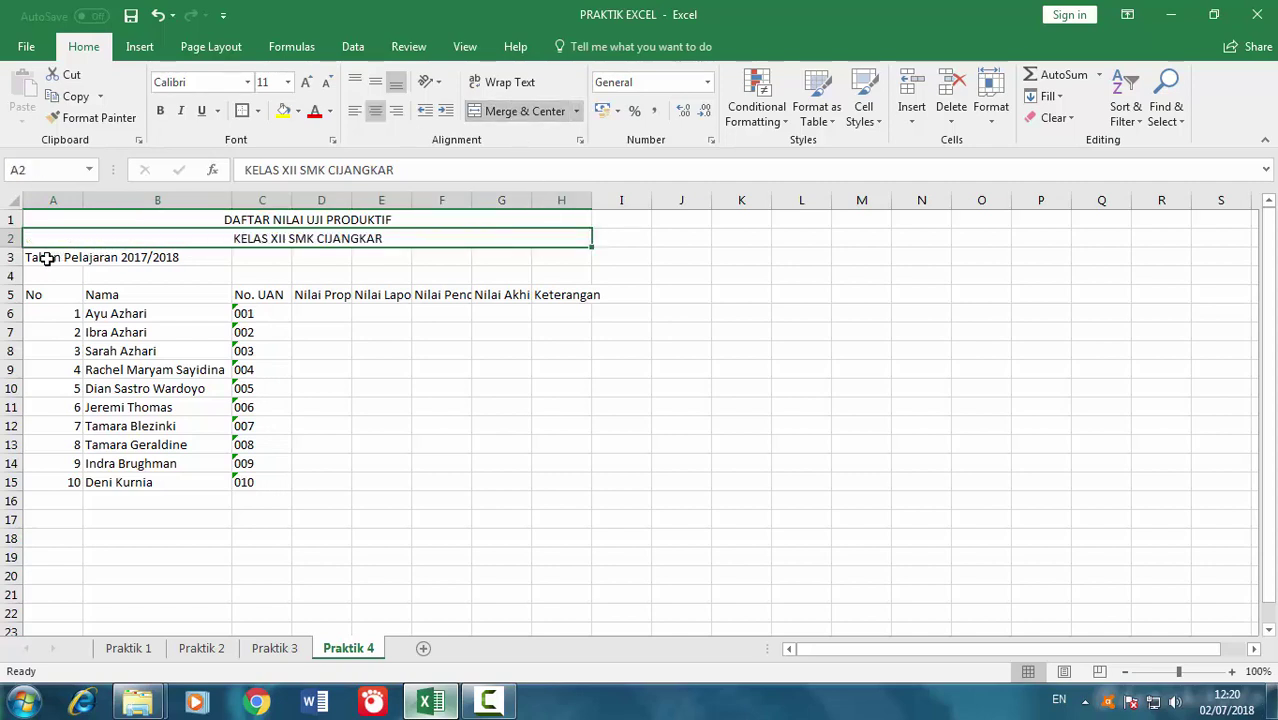
{"action": "left_click_drag", "start_coordinate": [40, 257], "coordinate": [565, 257]}
{"action": "left_click", "coordinate": [527, 111]}
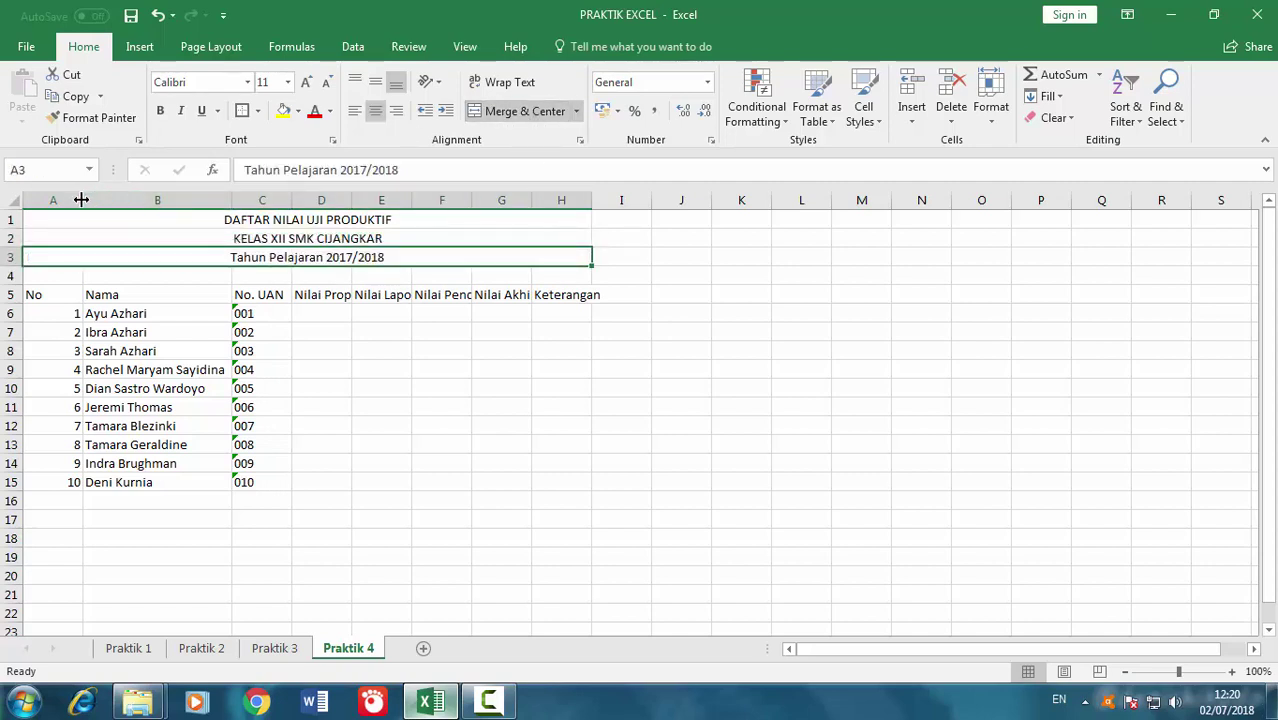
AutoFit column A to narrow it to the student numbers
{"action": "double_click", "coordinate": [83, 200]}
{"action": "left_click", "coordinate": [225, 351]}
{"action": "key", "text": "Right"}
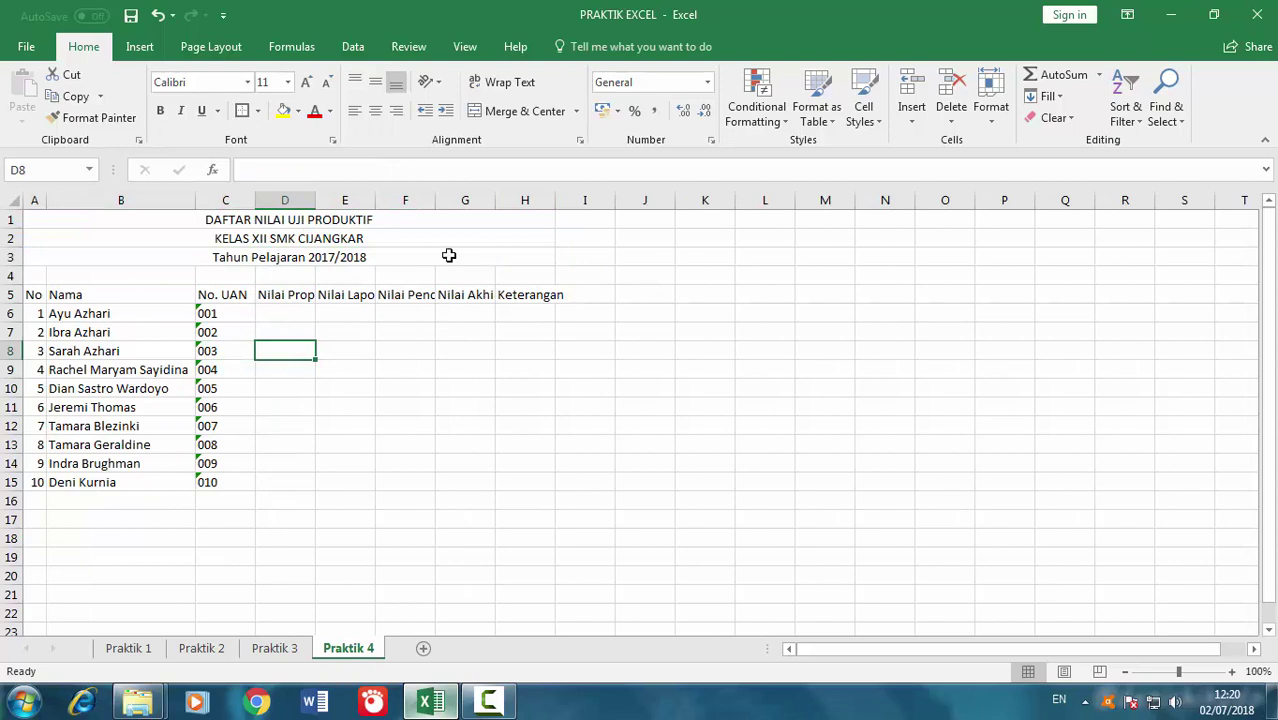
{"action": "left_click", "coordinate": [310, 200]}
Wrap the D5:H5 header text and resize columns D and F to fit
{"action": "left_click", "coordinate": [285, 295]}
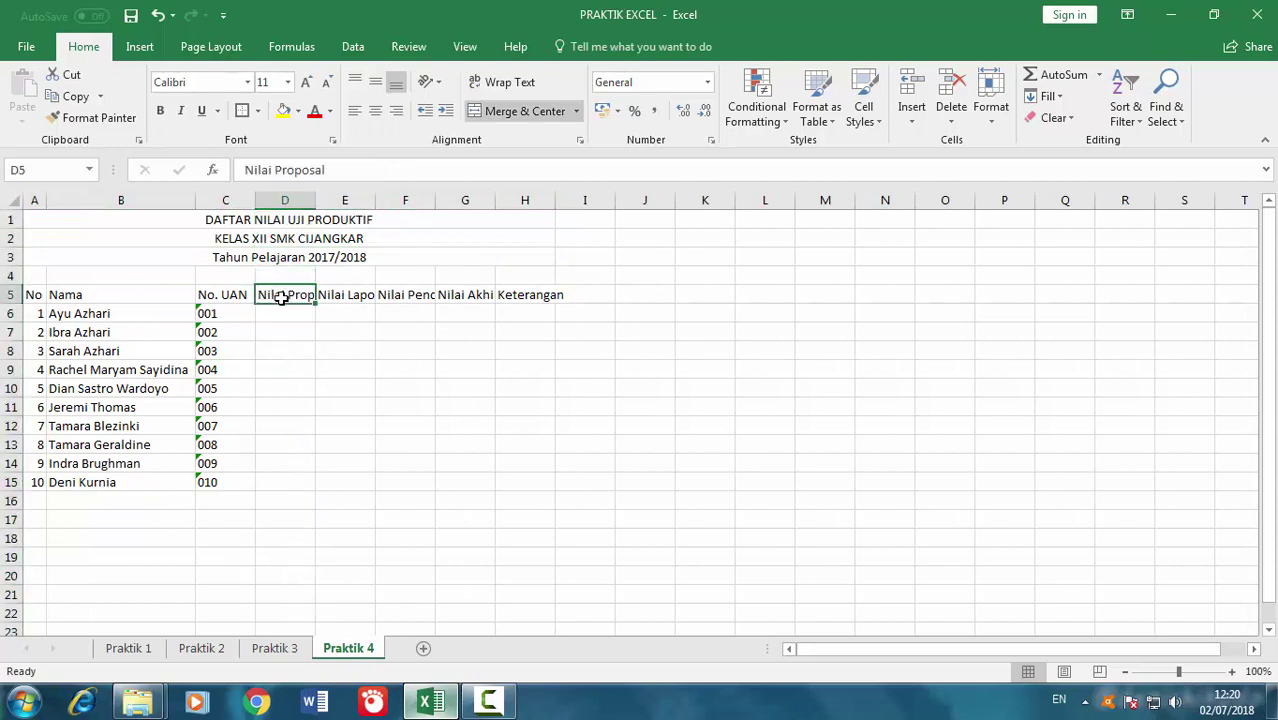
{"action": "left_click_drag", "start_coordinate": [270, 295], "coordinate": [530, 295]}
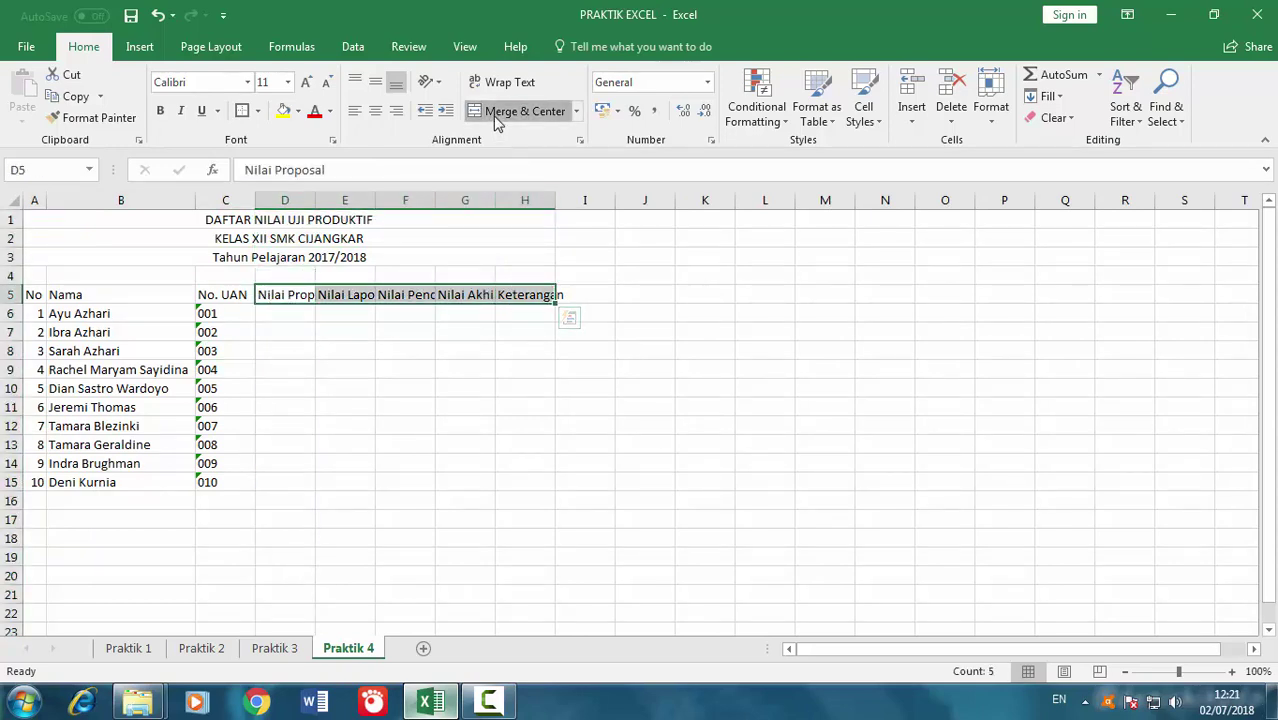
{"action": "left_click", "coordinate": [527, 111]}
{"action": "left_click", "coordinate": [702, 418]}
{"action": "left_click", "coordinate": [509, 82]}
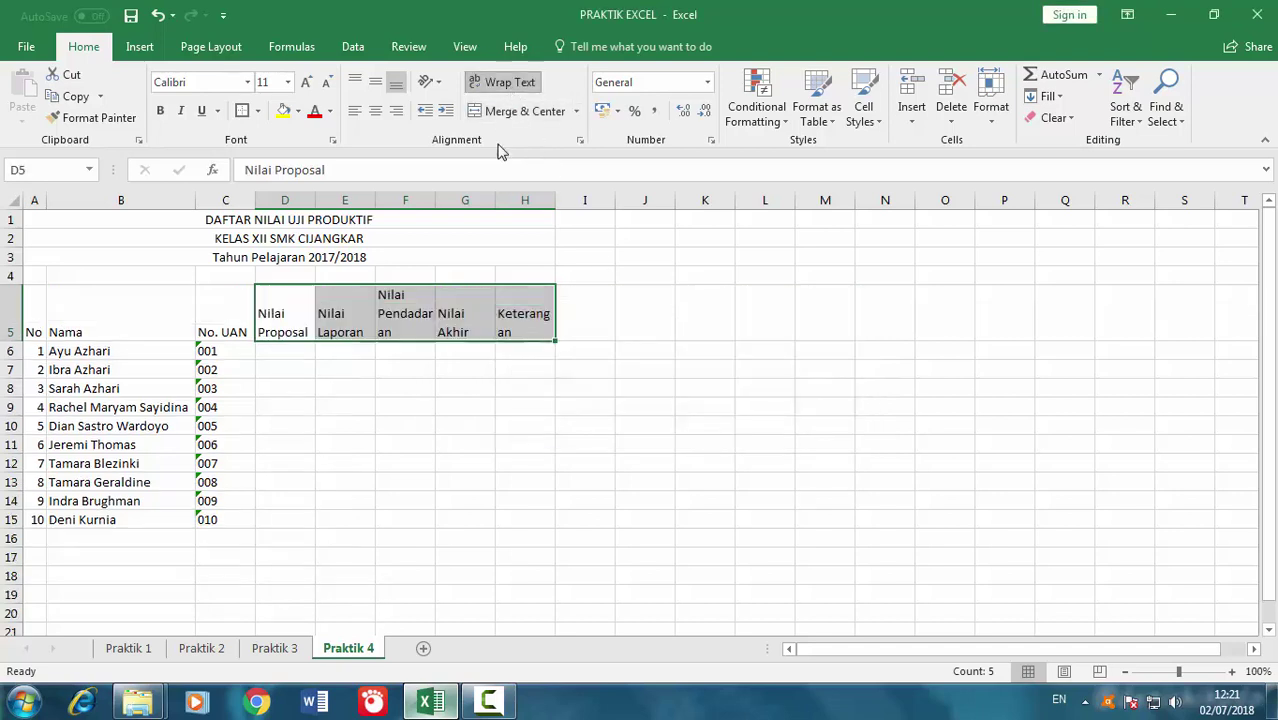
{"action": "left_click", "coordinate": [400, 406]}
{"action": "left_click", "coordinate": [292, 325]}
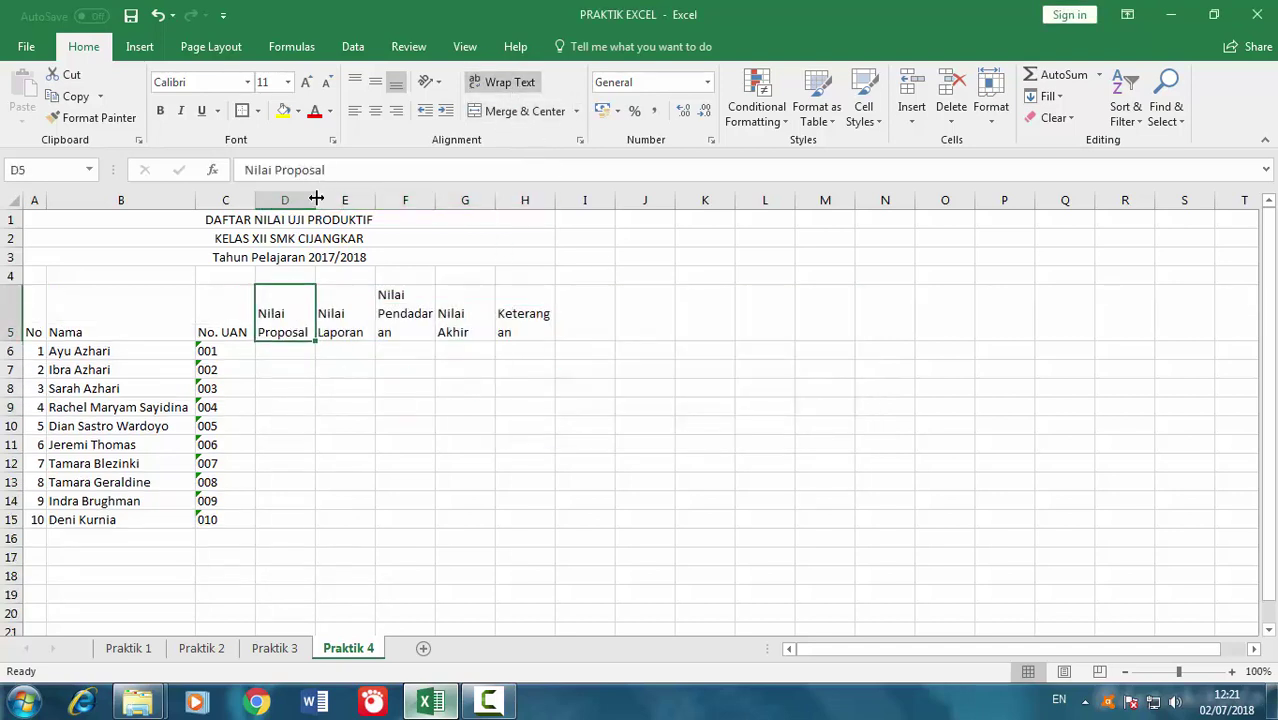
{"action": "left_click_drag", "start_coordinate": [322, 193], "coordinate": [318, 193]}
{"action": "left_click_drag", "start_coordinate": [433, 203], "coordinate": [454, 200]}
{"action": "left_click", "coordinate": [529, 358]}
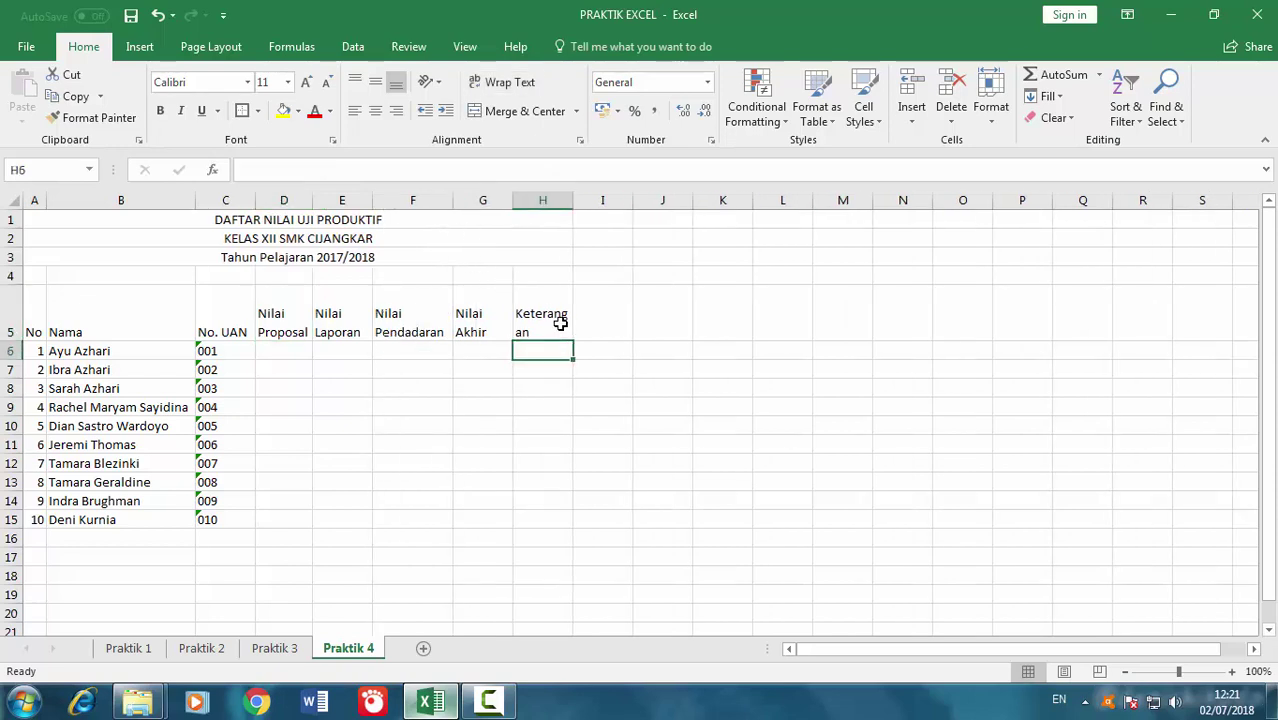
Centre the A5:H5 headers vertically and horizontally, and widen column H for Keterangan
{"action": "left_click_drag", "start_coordinate": [560, 323], "coordinate": [40, 323]}
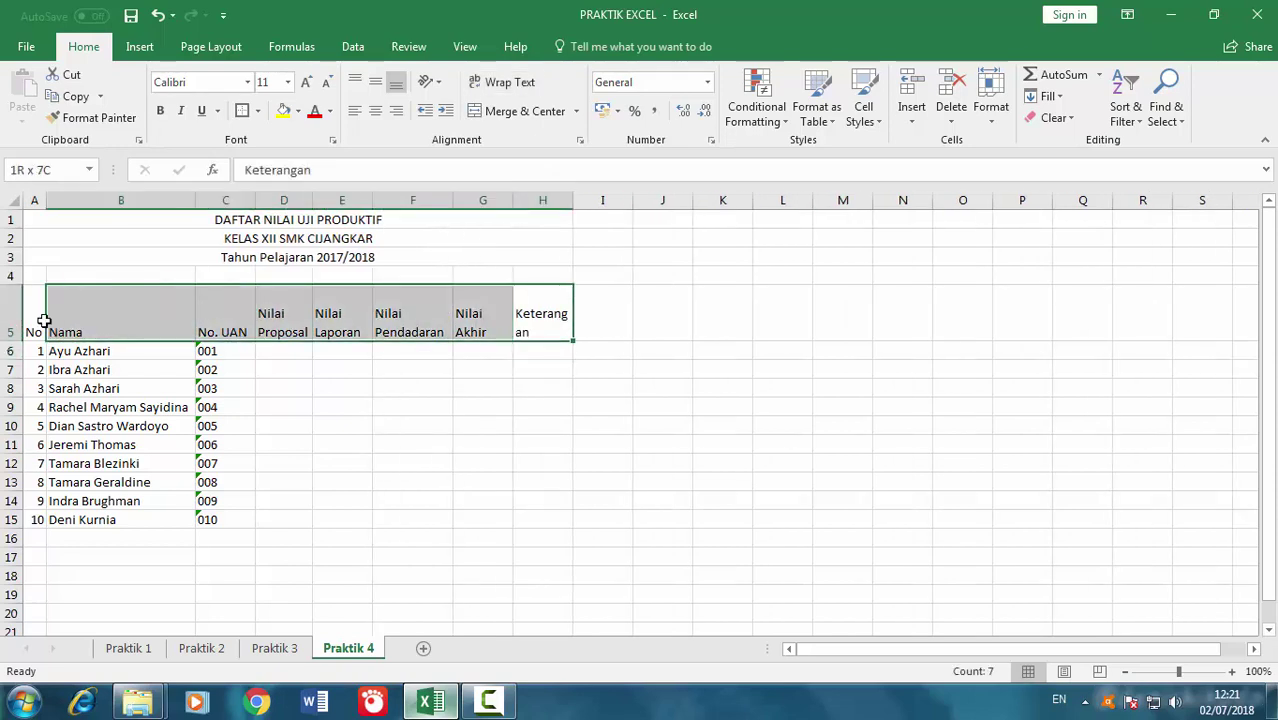
{"action": "left_click", "coordinate": [375, 82]}
{"action": "left_click", "coordinate": [375, 110]}
{"action": "left_click", "coordinate": [483, 444]}
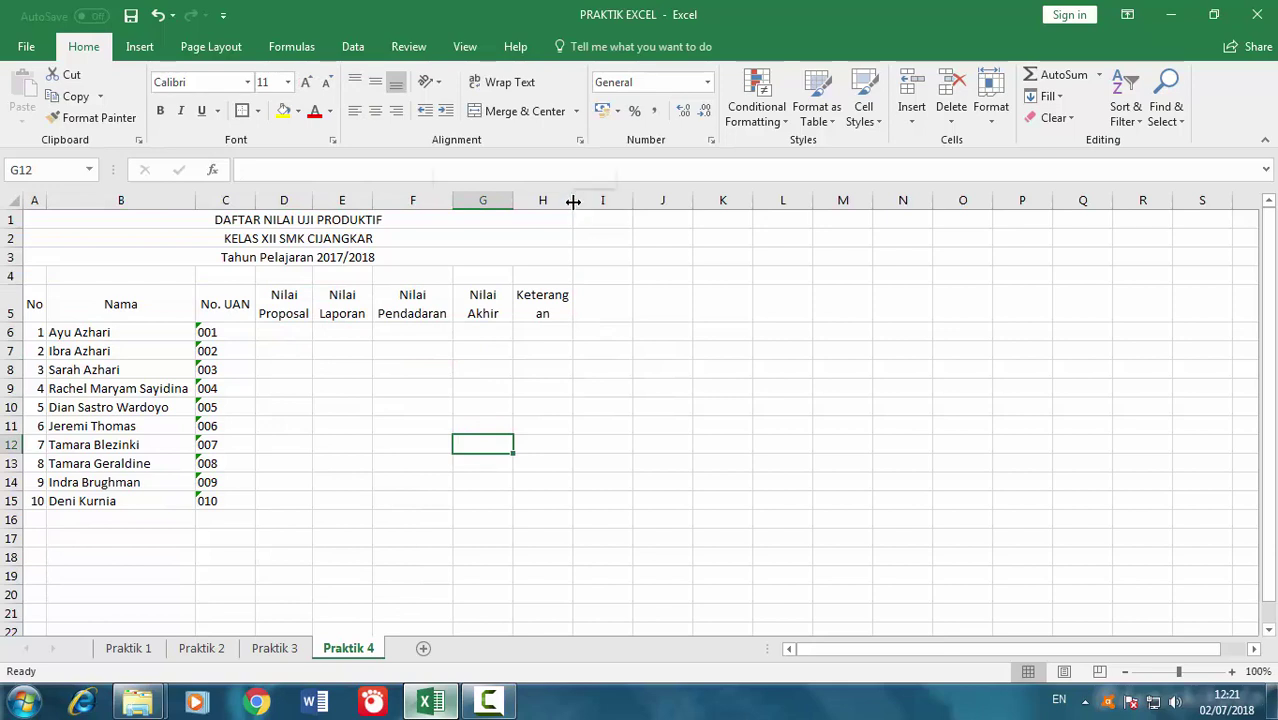
{"action": "left_click_drag", "start_coordinate": [573, 200], "coordinate": [585, 200]}
{"action": "left_click", "coordinate": [578, 310]}
{"action": "left_click", "coordinate": [343, 369]}
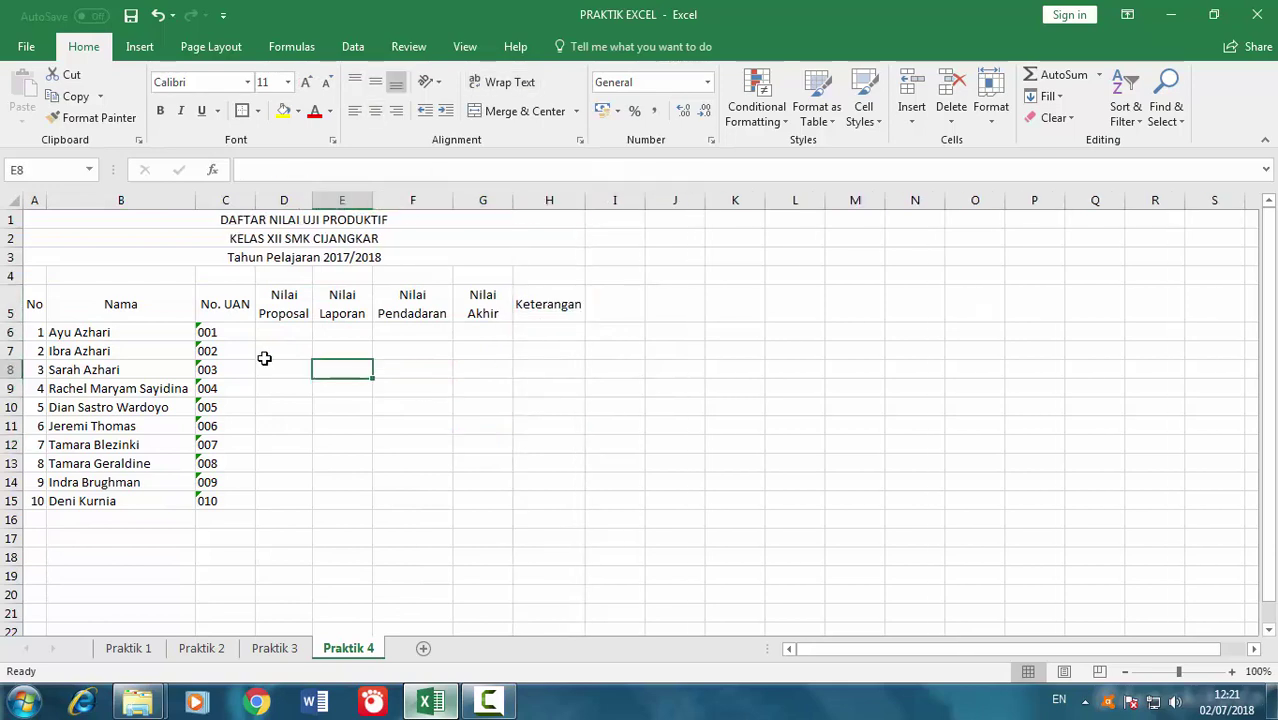
{"action": "left_click", "coordinate": [263, 357]}
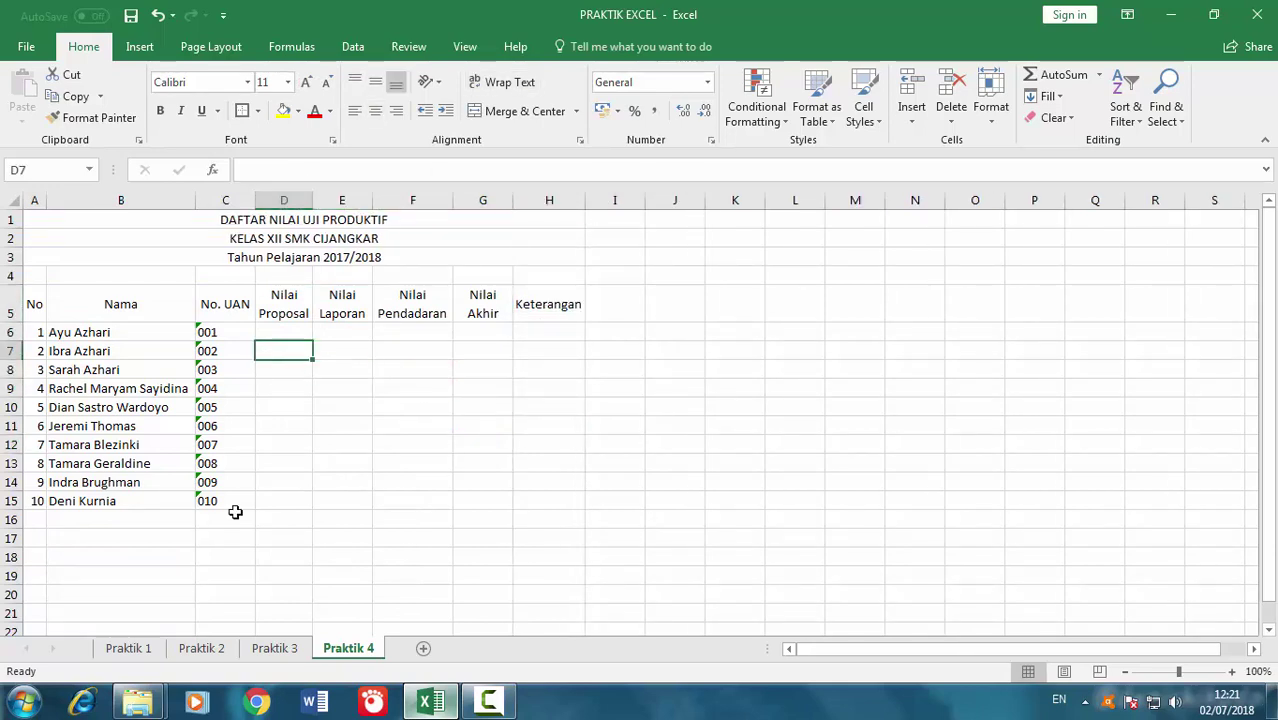
{"action": "left_click", "coordinate": [28, 521]}
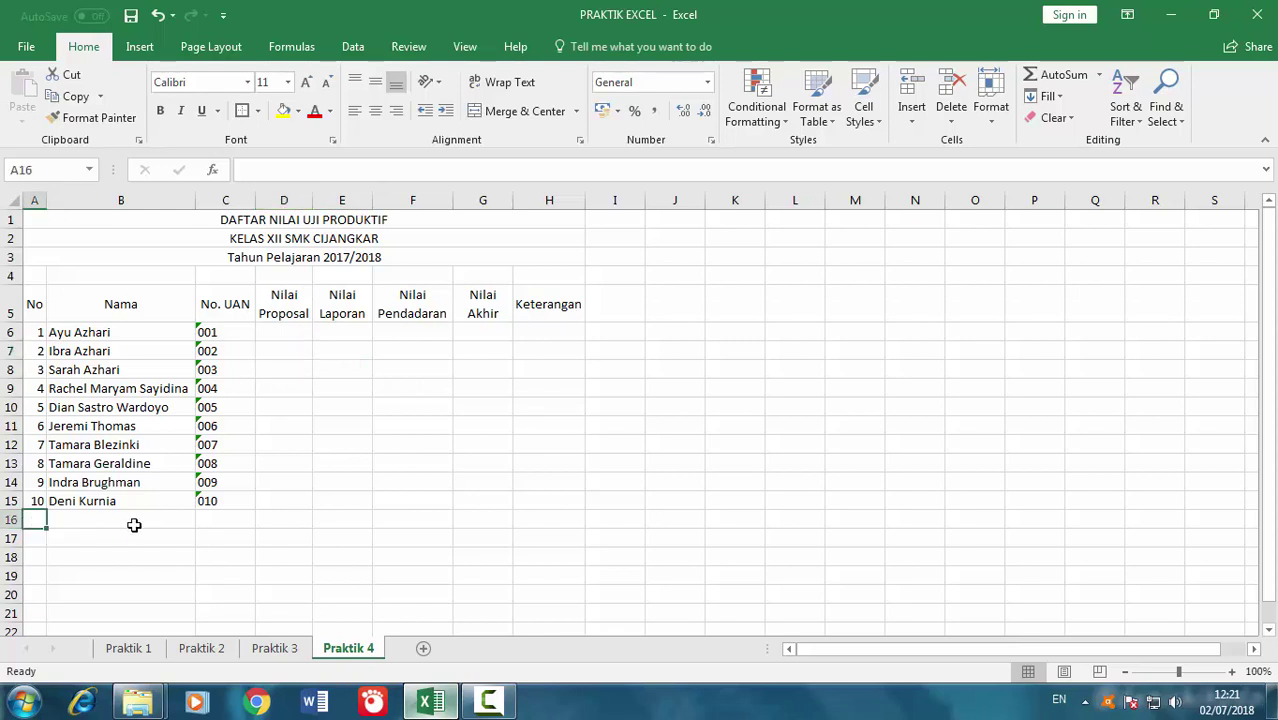
Type Rata-Rata Nilai, Nilai Tertinggi and Nilai Terendah into A16, A17 and A18
{"action": "type", "text": "Rata-Rata"}
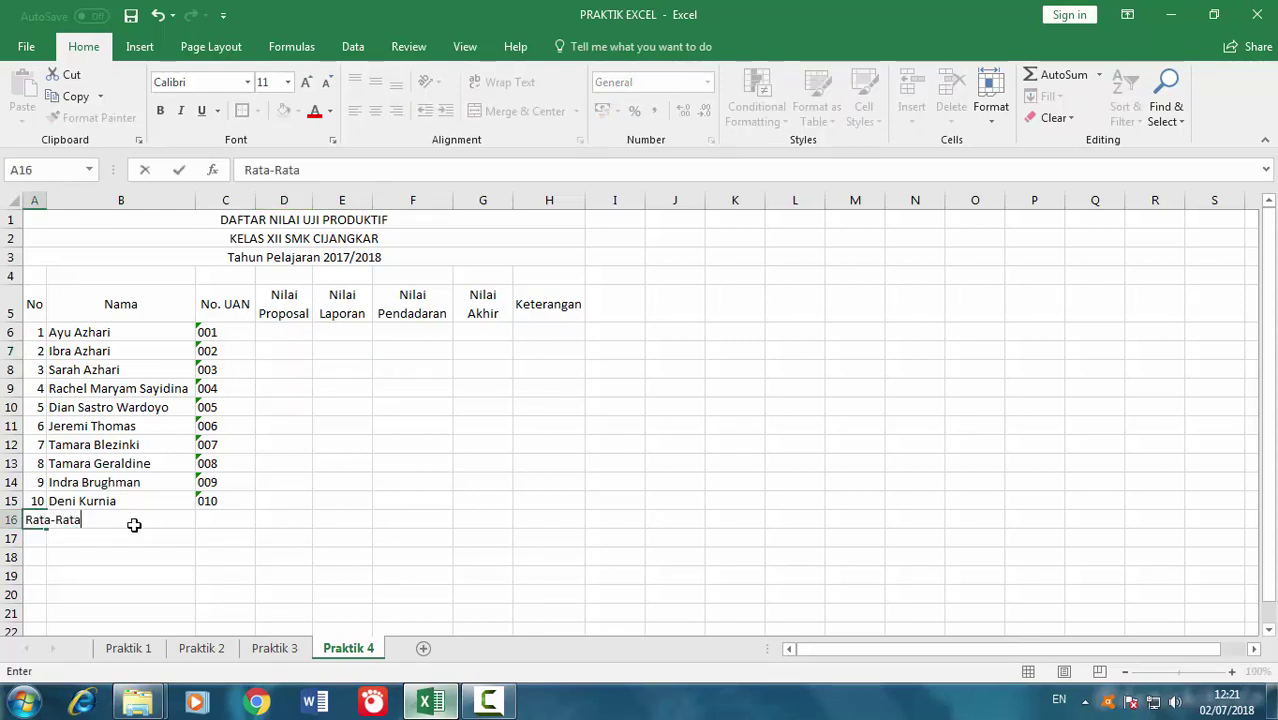
{"action": "type", "text": "Nilai"}
{"action": "key", "text": "Return"}
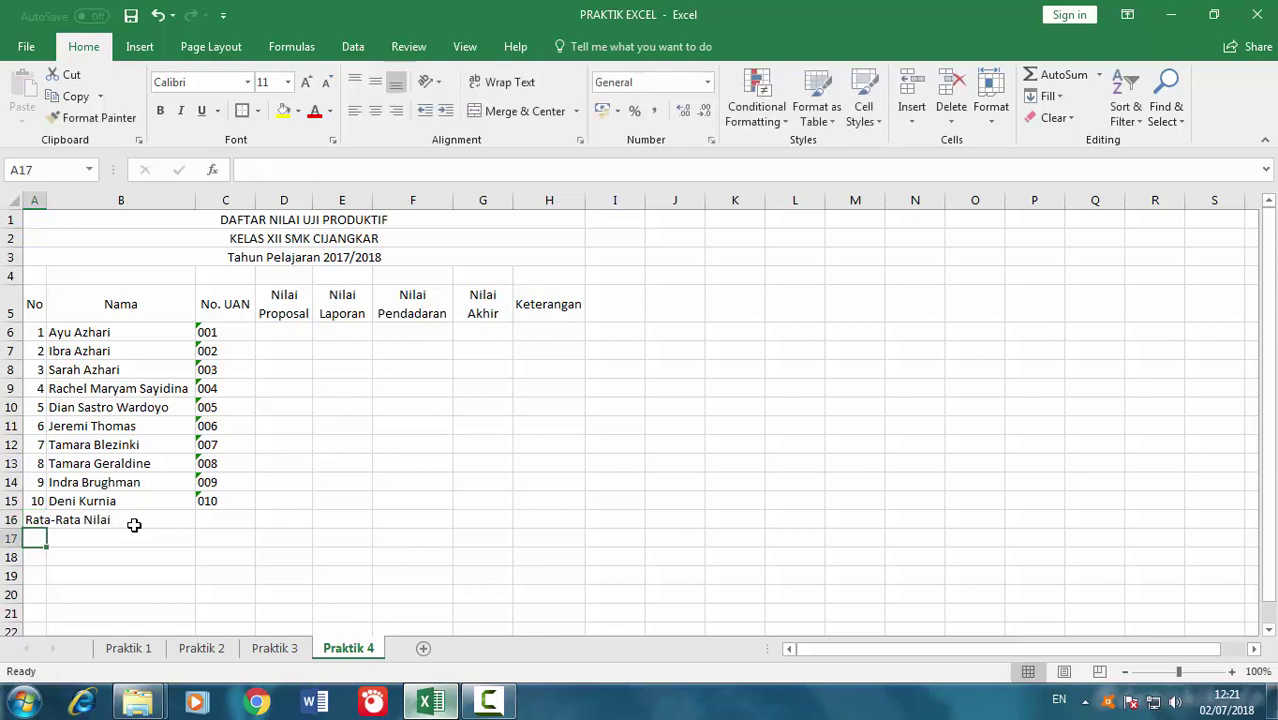
{"action": "type", "text": "Nilai Terendah"}
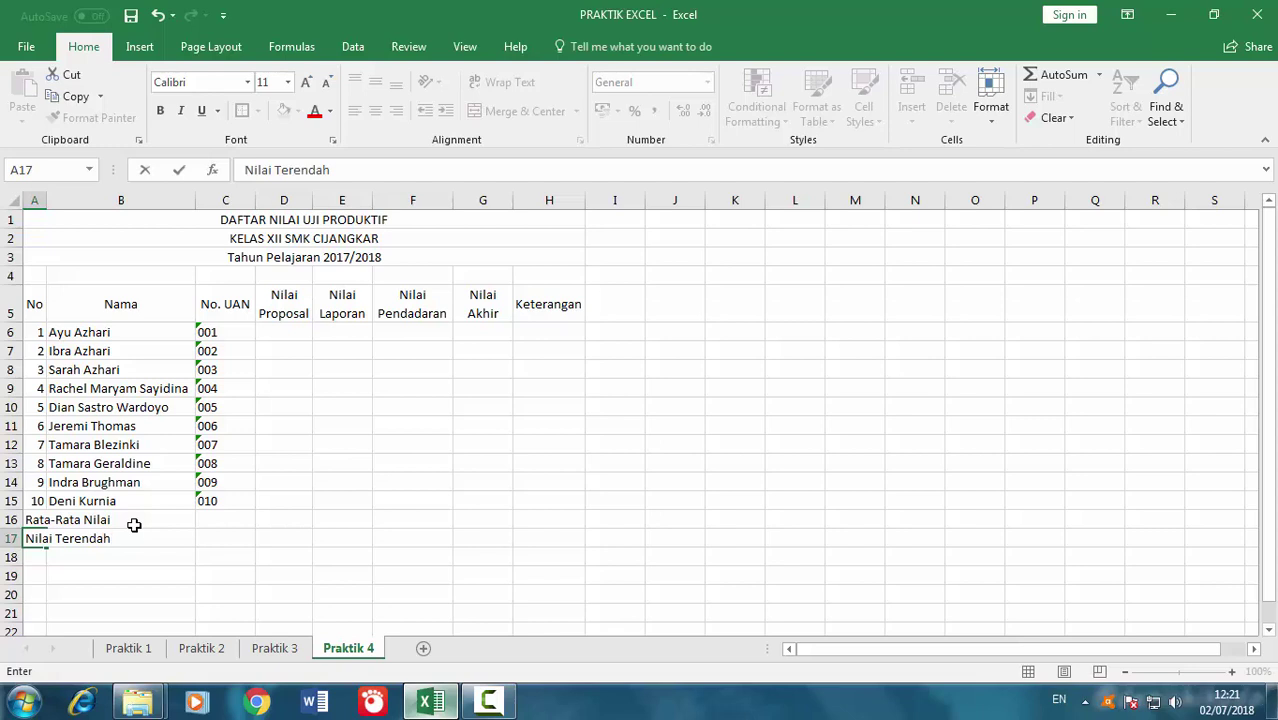
{"action": "key", "text": "BackSpace"}
{"action": "key", "text": "BackSpace"}
{"action": "key", "text": "BackSpace"}
{"action": "key", "text": "BackSpace"}
{"action": "key", "text": "Return"}
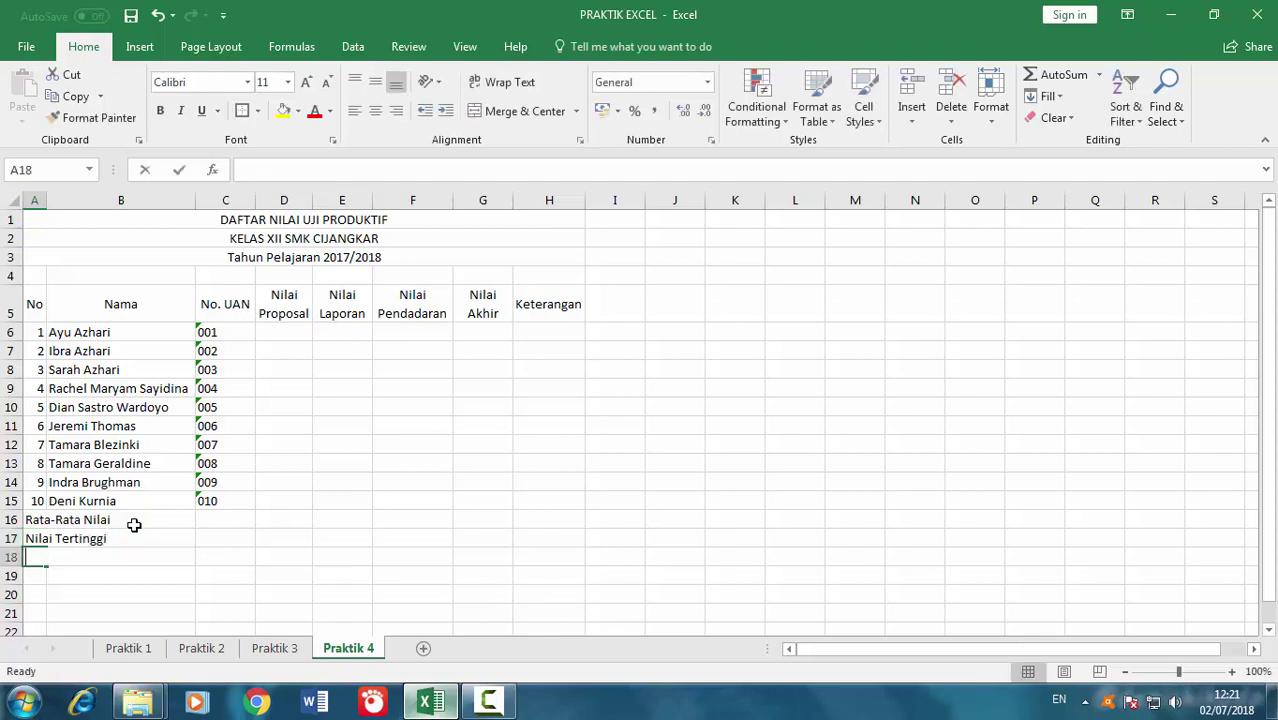
{"action": "type", "text": "Nilai Ter"}
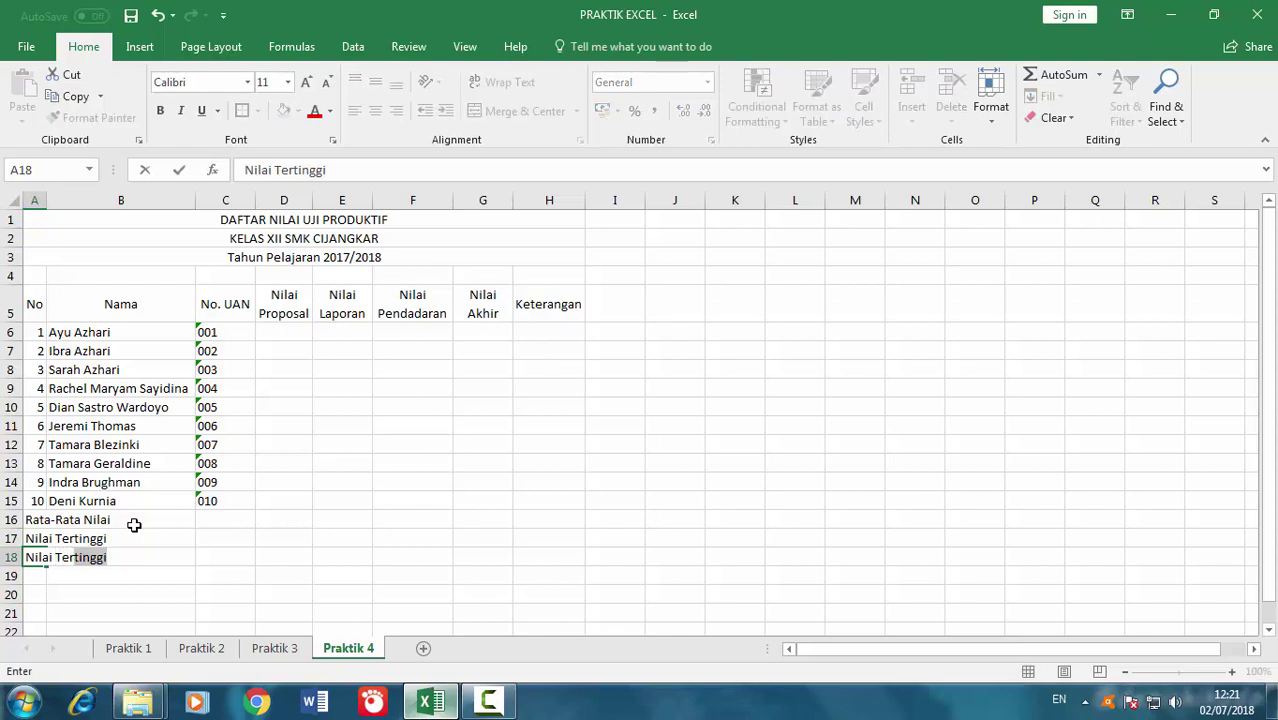
{"action": "type", "text": "endah"}
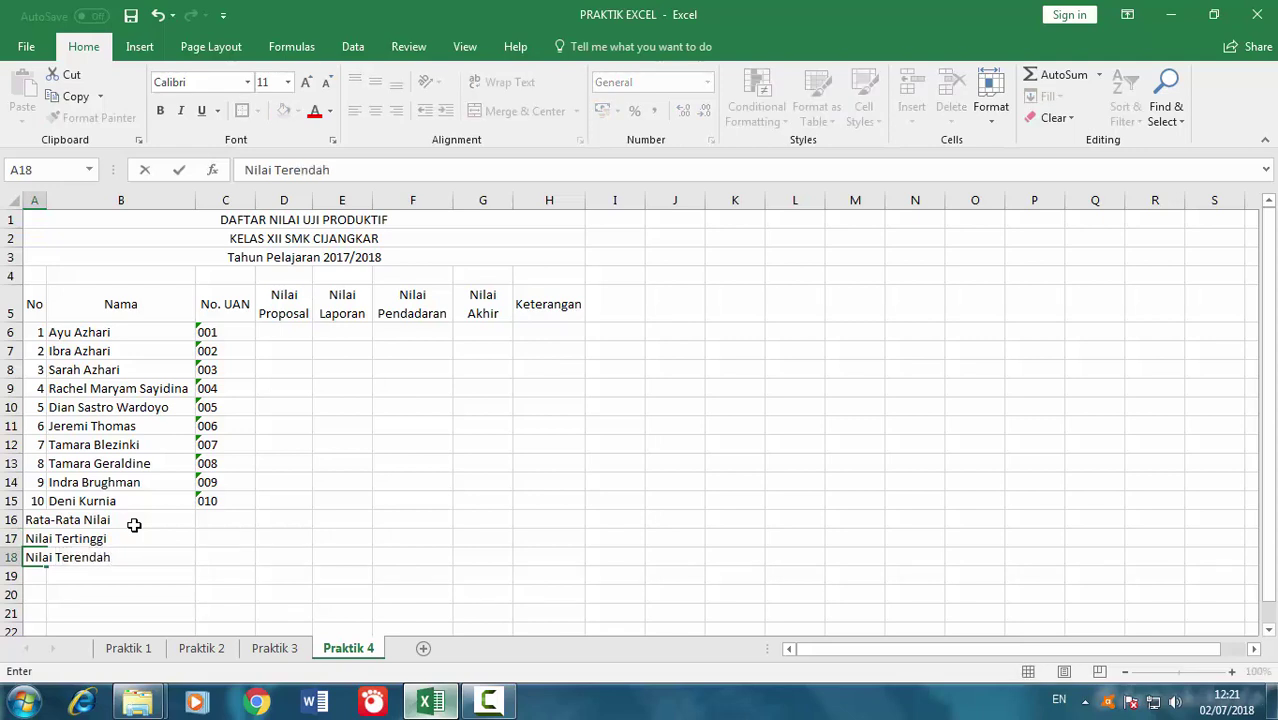
{"action": "key", "text": "Return"}
Merge and centre Rata-Rata Nilai across A16:C16, then Format Paint it onto A17:C18
{"action": "left_click_drag", "start_coordinate": [99, 518], "coordinate": [233, 520]}
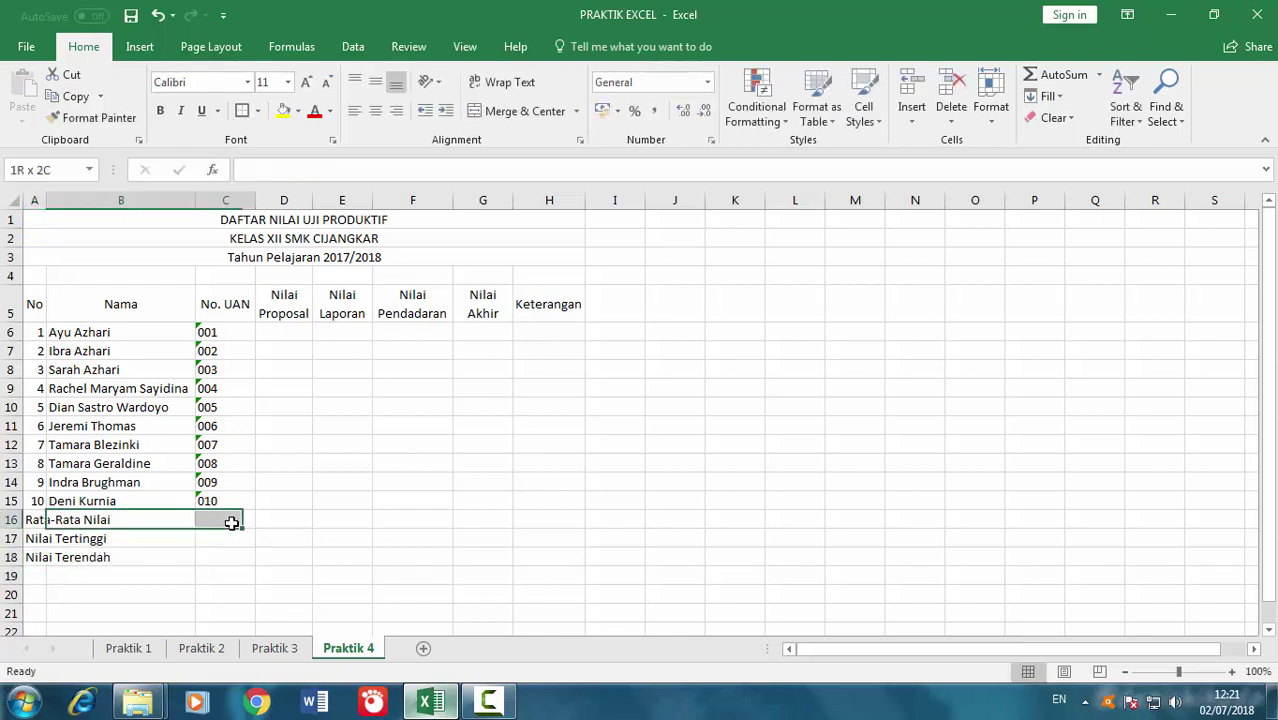
{"action": "left_click_drag", "start_coordinate": [52, 510], "coordinate": [37, 522]}
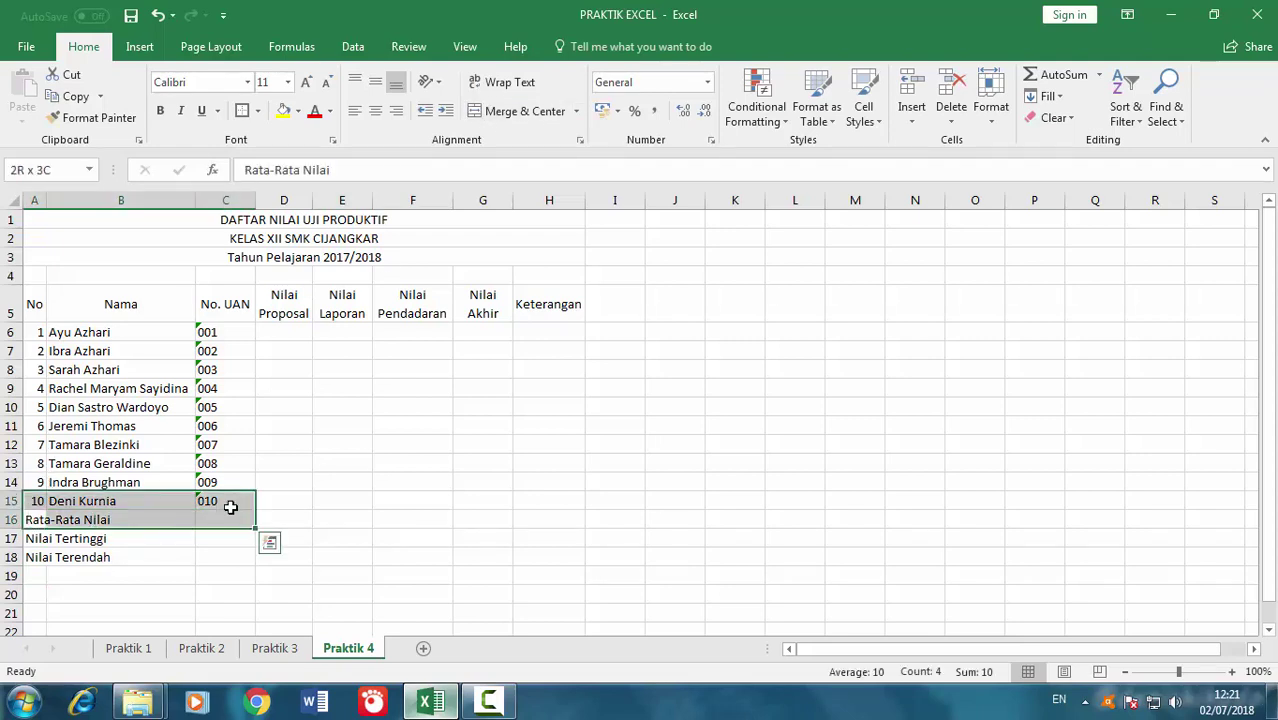
{"action": "left_click", "coordinate": [524, 110]}
{"action": "left_click", "coordinate": [88, 120]}
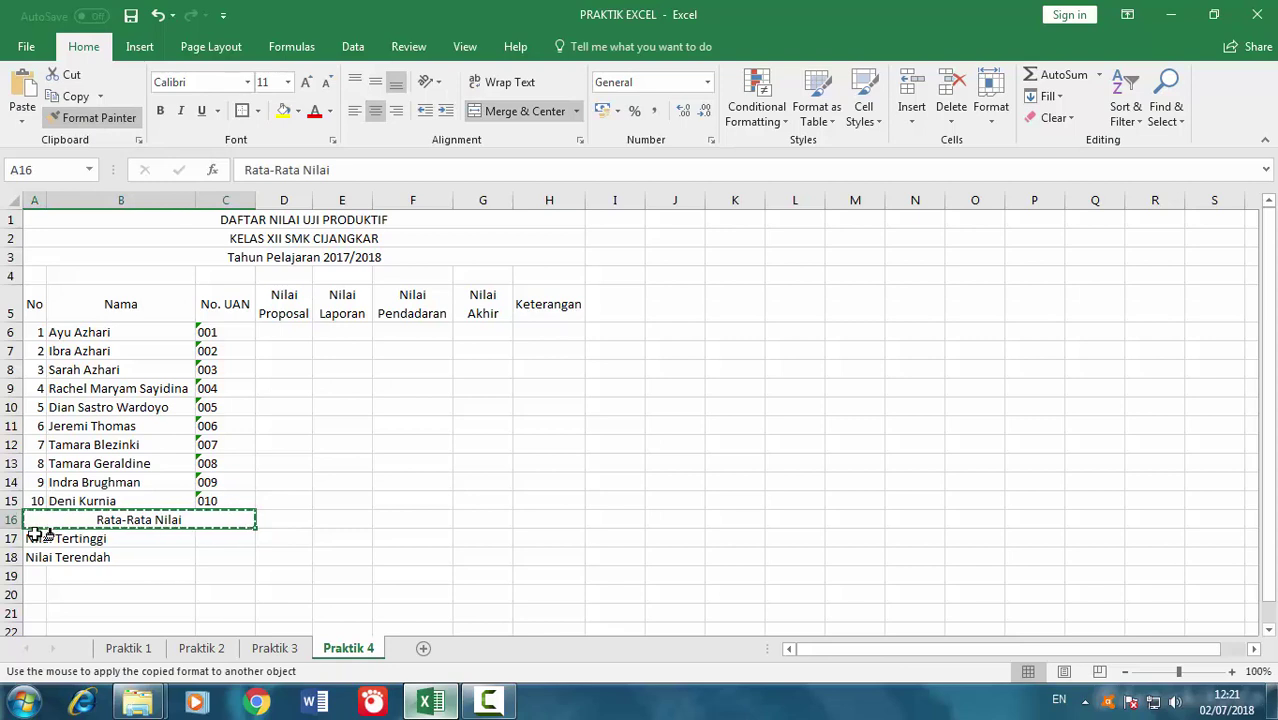
{"action": "left_click_drag", "start_coordinate": [32, 539], "coordinate": [37, 559]}
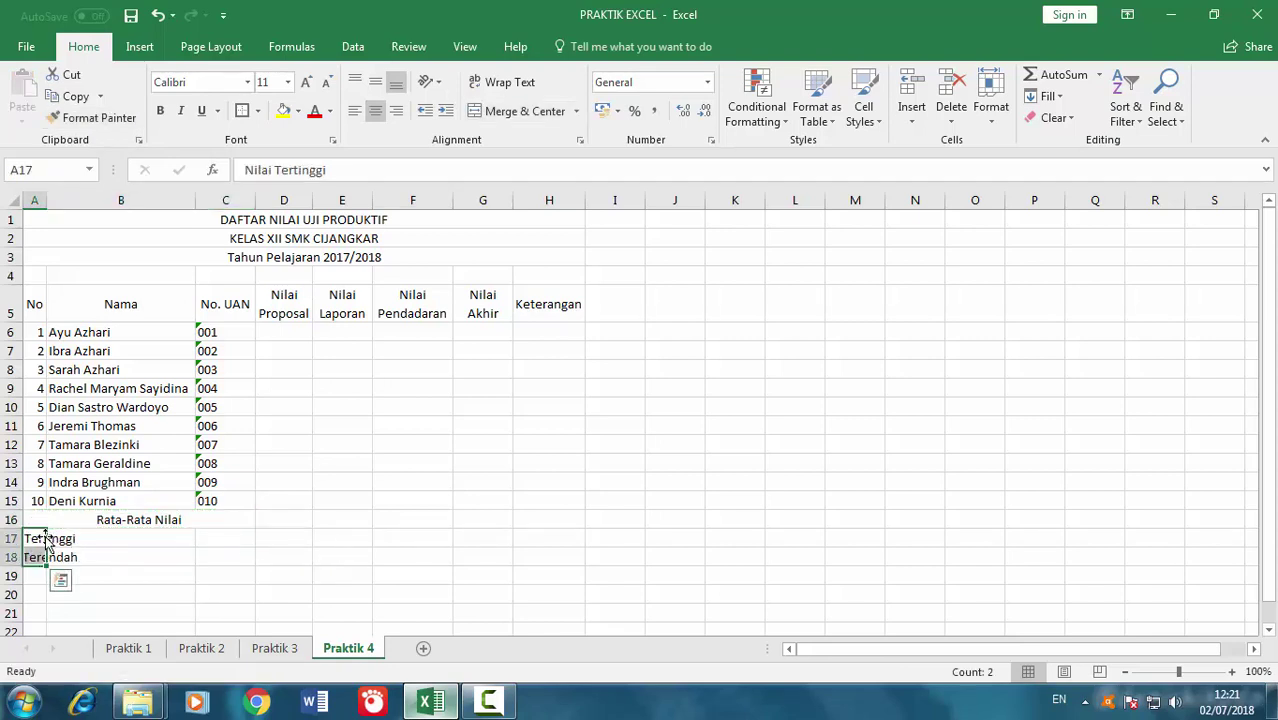
{"action": "left_click", "coordinate": [50, 519]}
{"action": "left_click", "coordinate": [88, 118]}
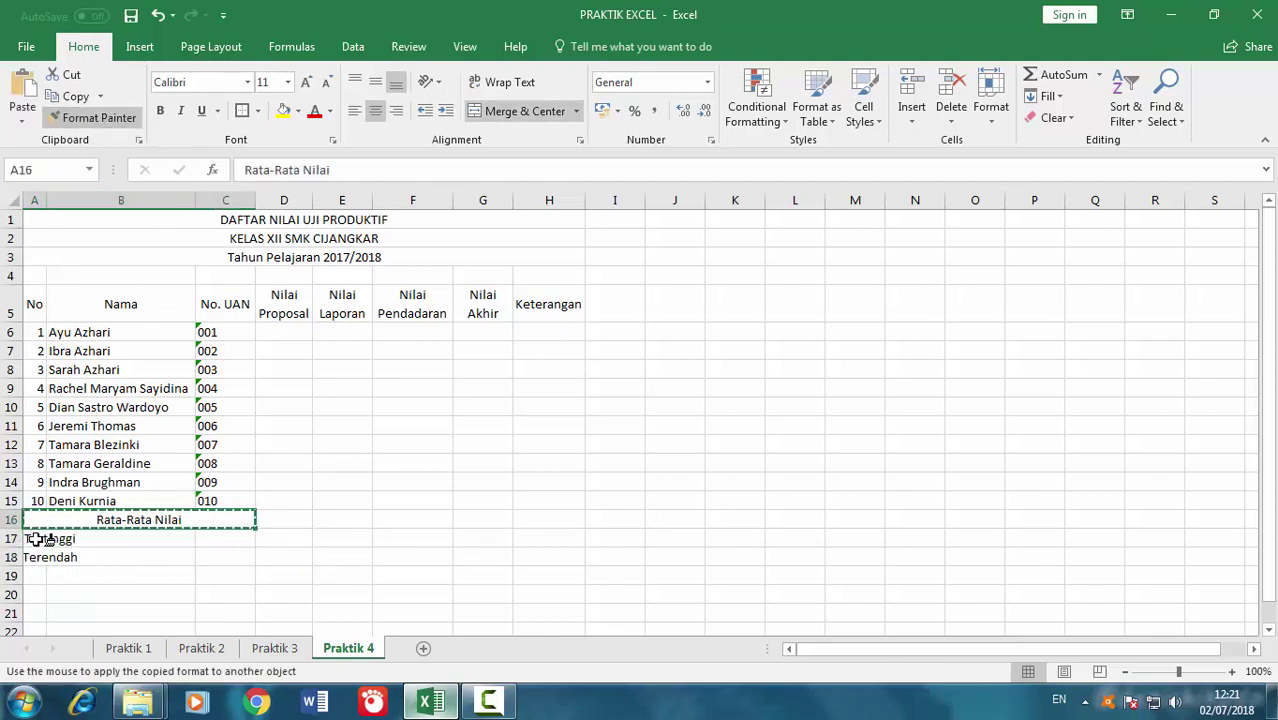
{"action": "left_click_drag", "start_coordinate": [35, 539], "coordinate": [234, 557]}
{"action": "left_click", "coordinate": [300, 500]}
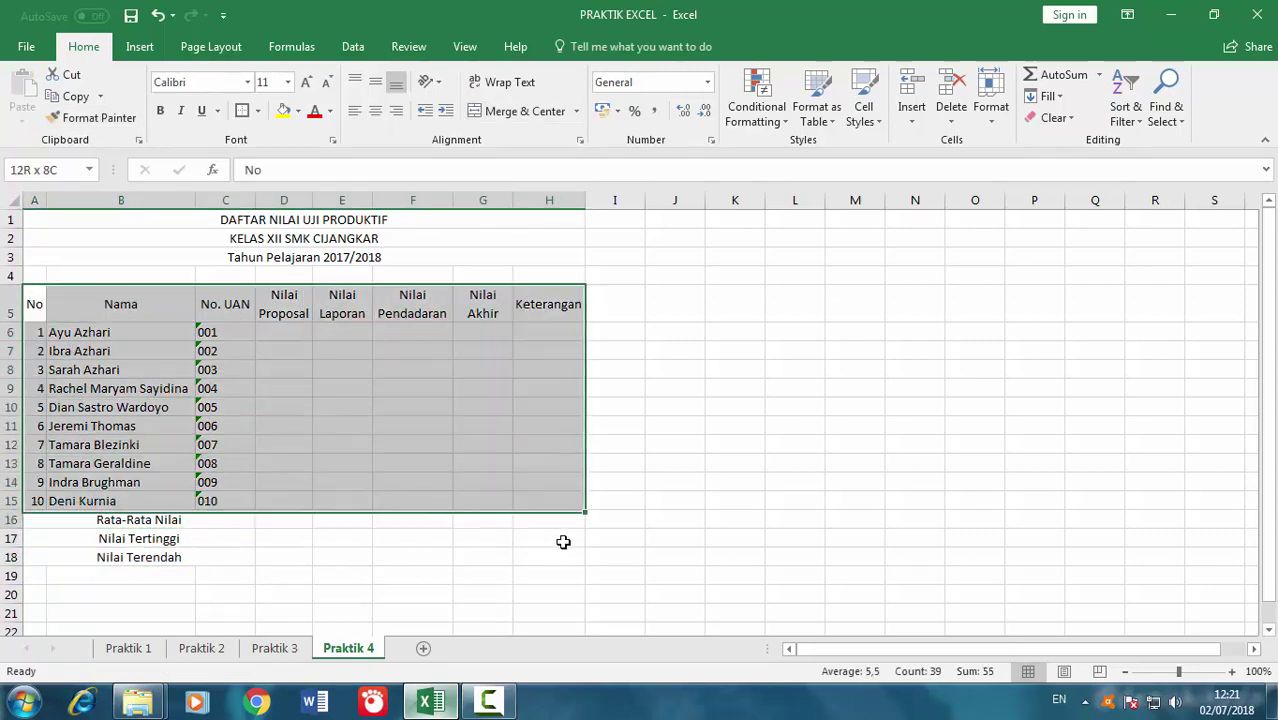
Apply All Borders to the whole grade table A5:H18
{"action": "left_click_drag", "start_coordinate": [37, 299], "coordinate": [566, 555]}
{"action": "left_click", "coordinate": [258, 111]}
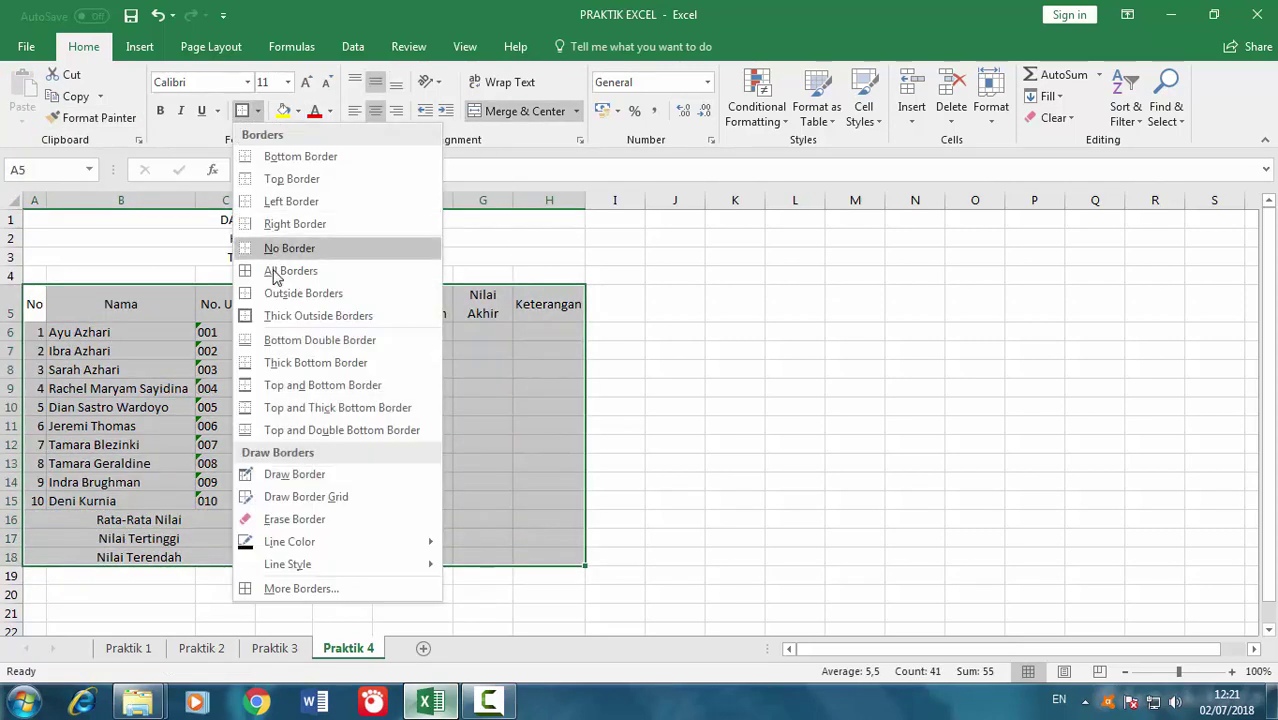
{"action": "left_click", "coordinate": [270, 268]}
{"action": "left_click", "coordinate": [598, 455]}
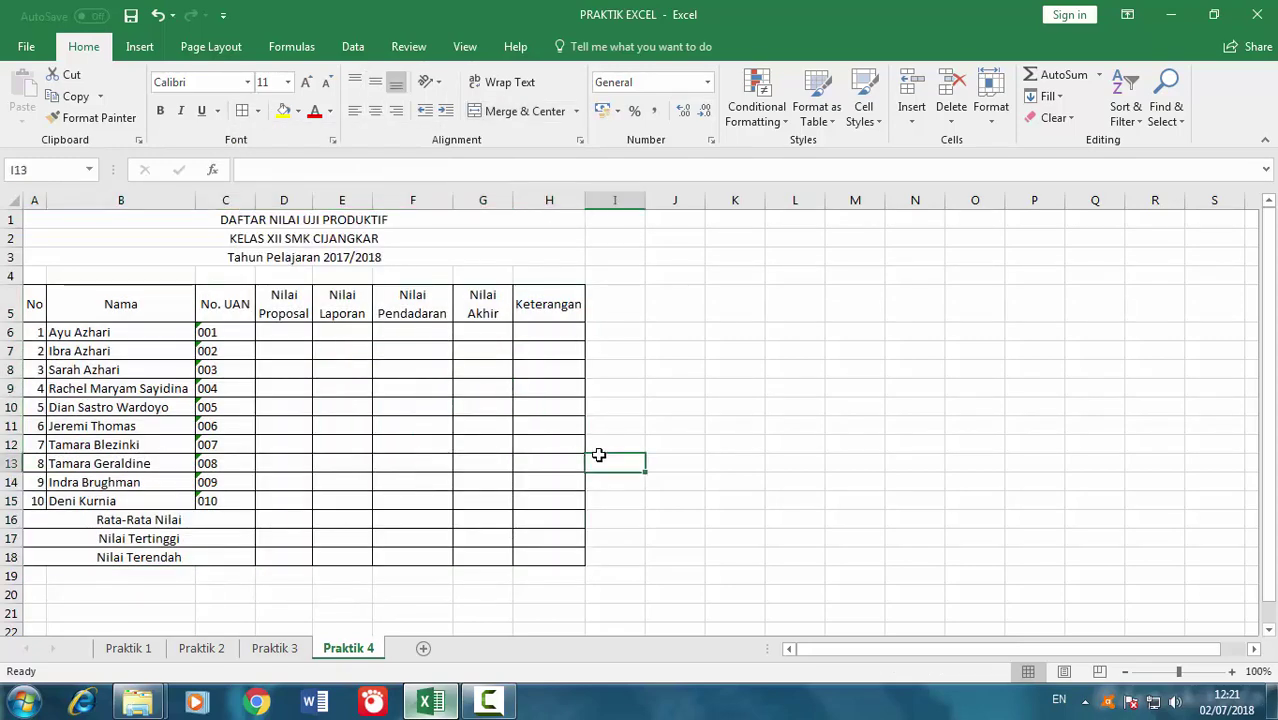
Remove the borders from G16:H18 and restore the outside border around F16:F18
{"action": "left_click", "coordinate": [564, 558]}
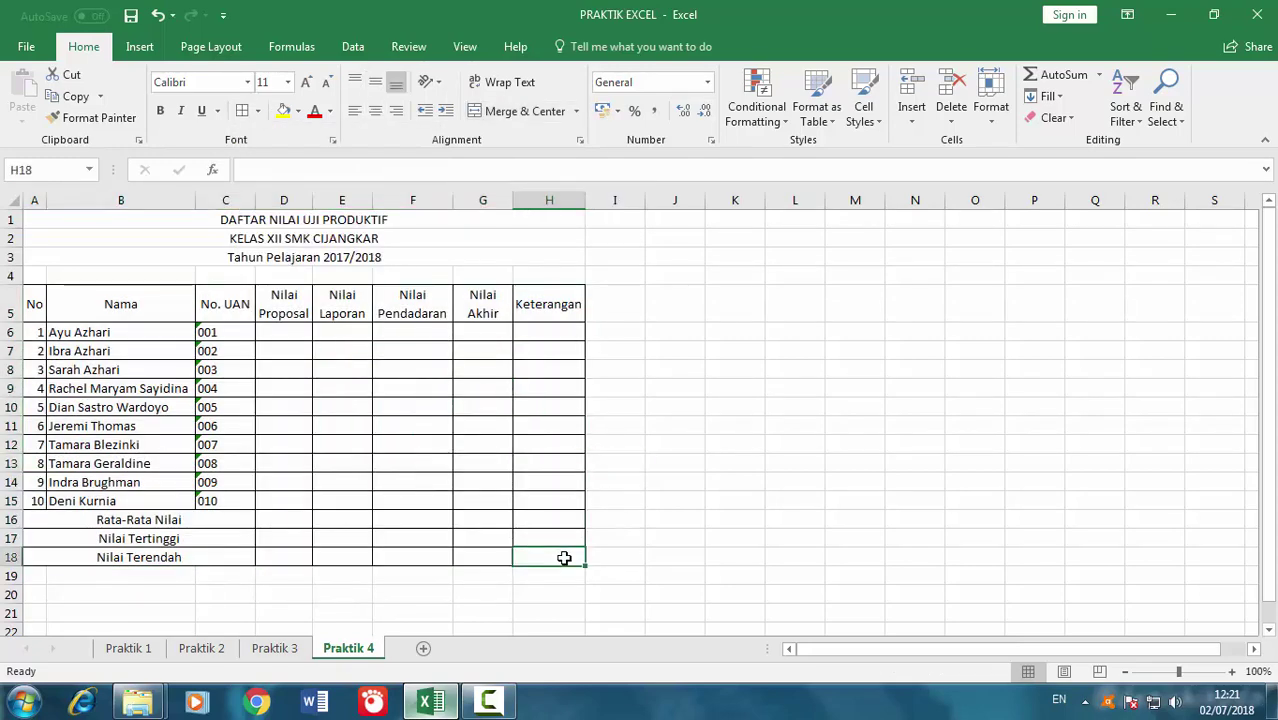
{"action": "left_click_drag", "start_coordinate": [564, 558], "coordinate": [488, 522]}
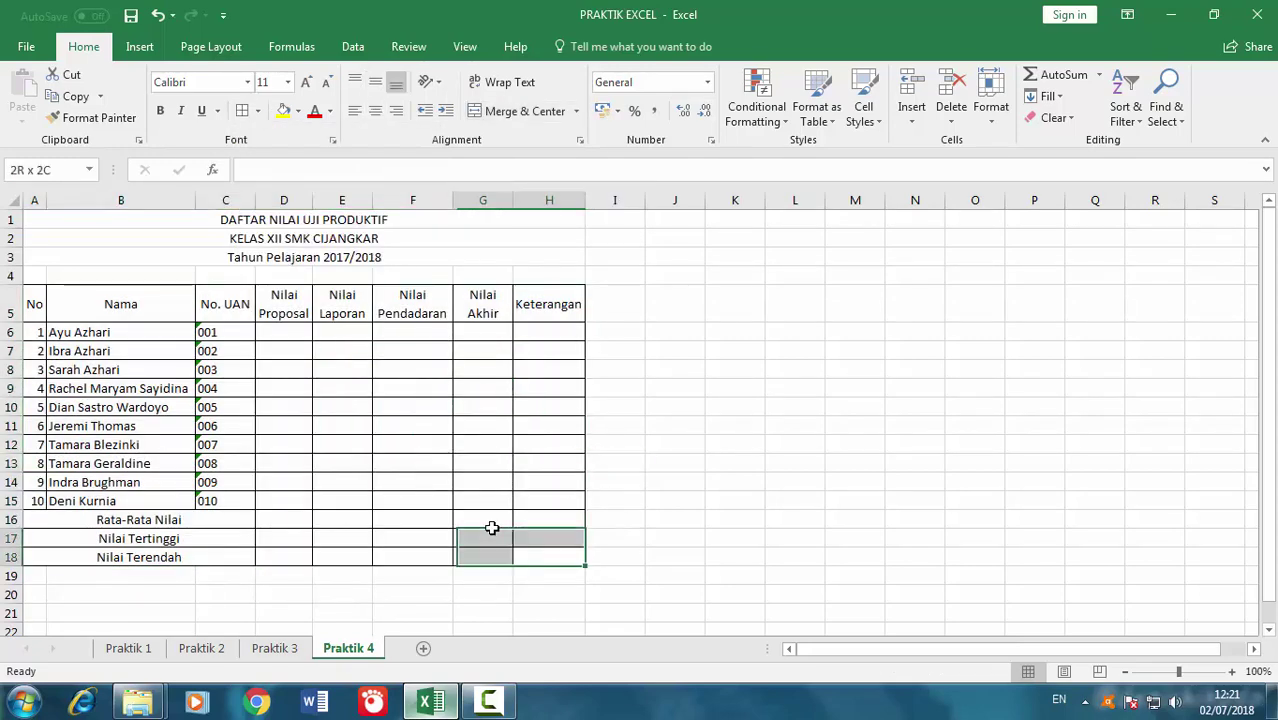
{"action": "left_click", "coordinate": [257, 113]}
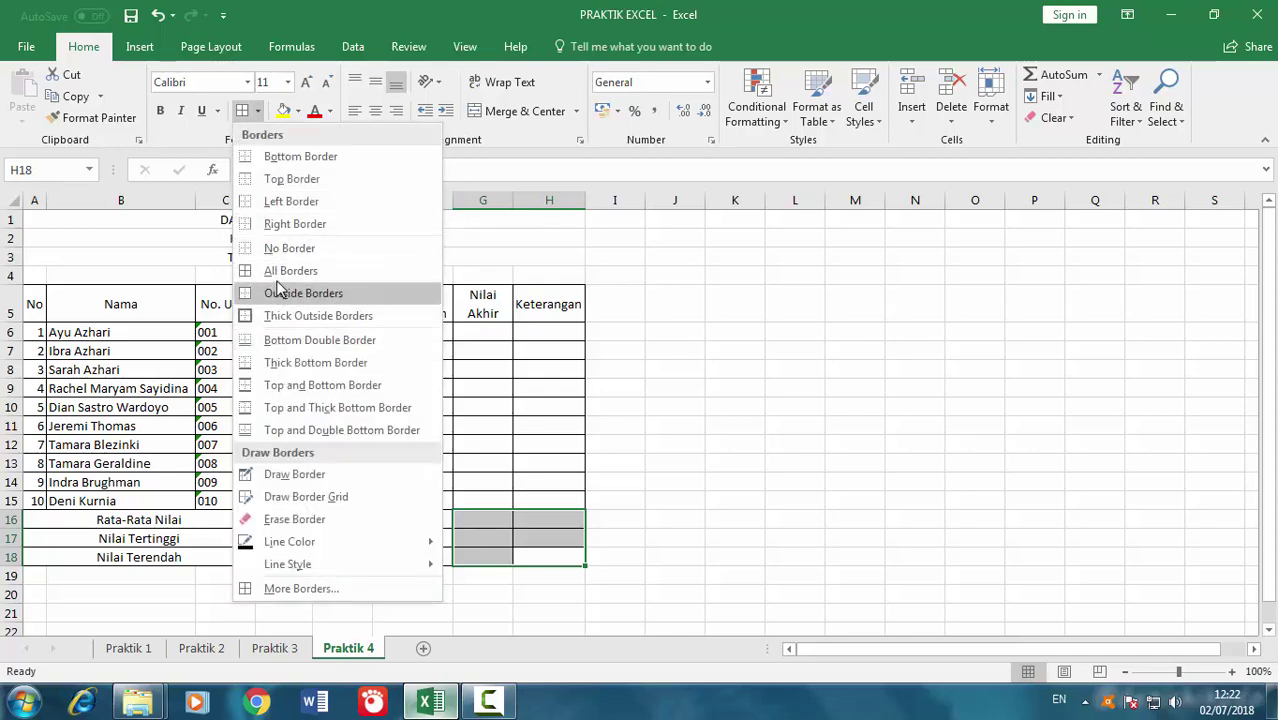
{"action": "left_click", "coordinate": [378, 295]}
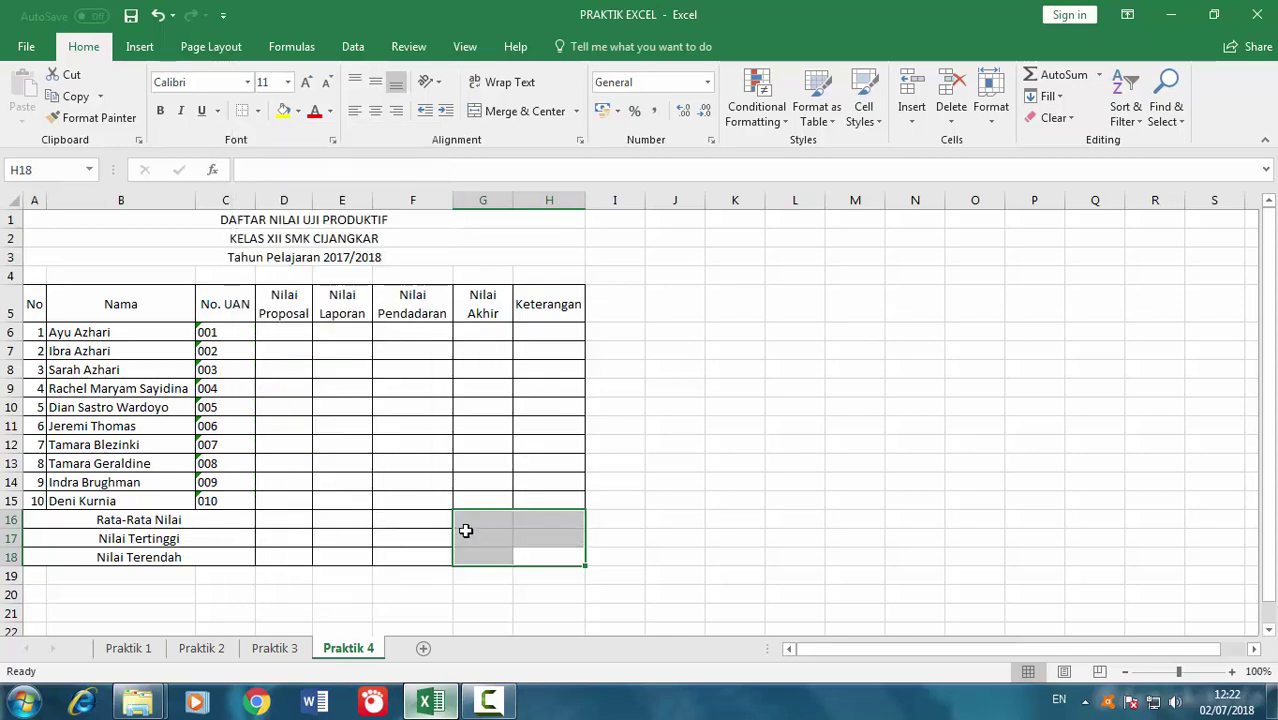
{"action": "left_click_drag", "start_coordinate": [438, 527], "coordinate": [434, 555]}
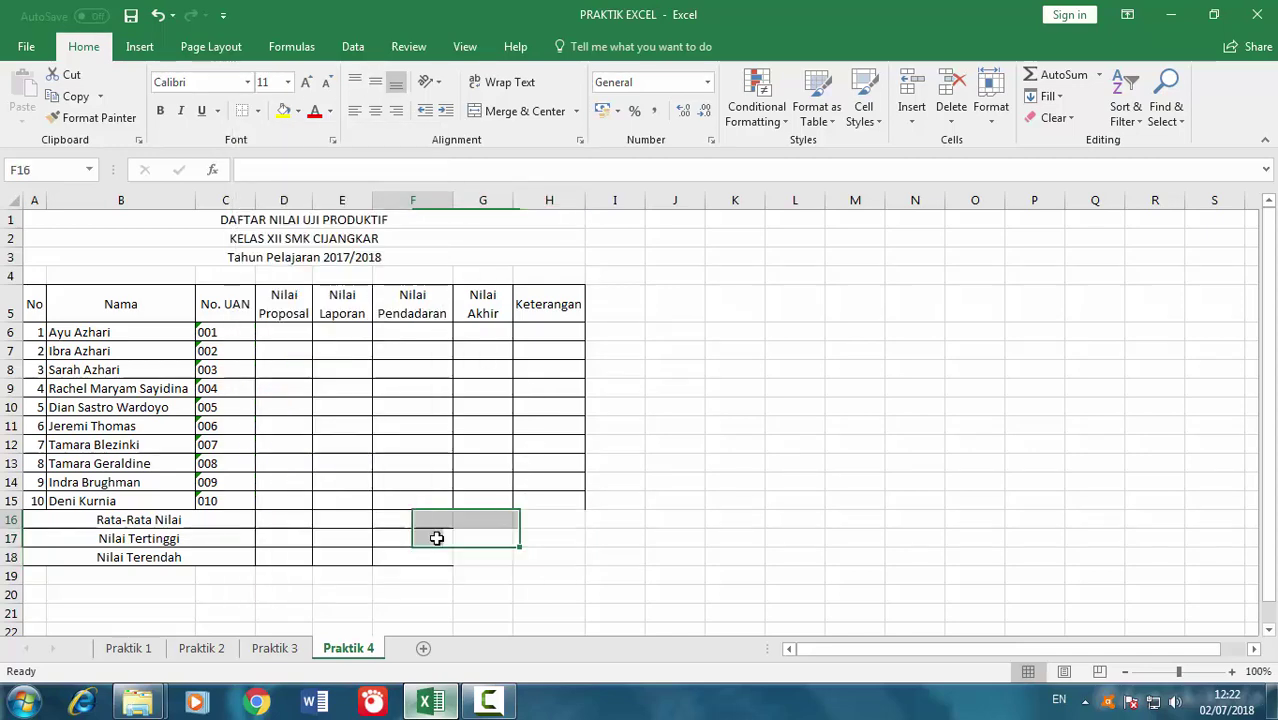
{"action": "left_click", "coordinate": [257, 110]}
{"action": "left_click", "coordinate": [297, 294]}
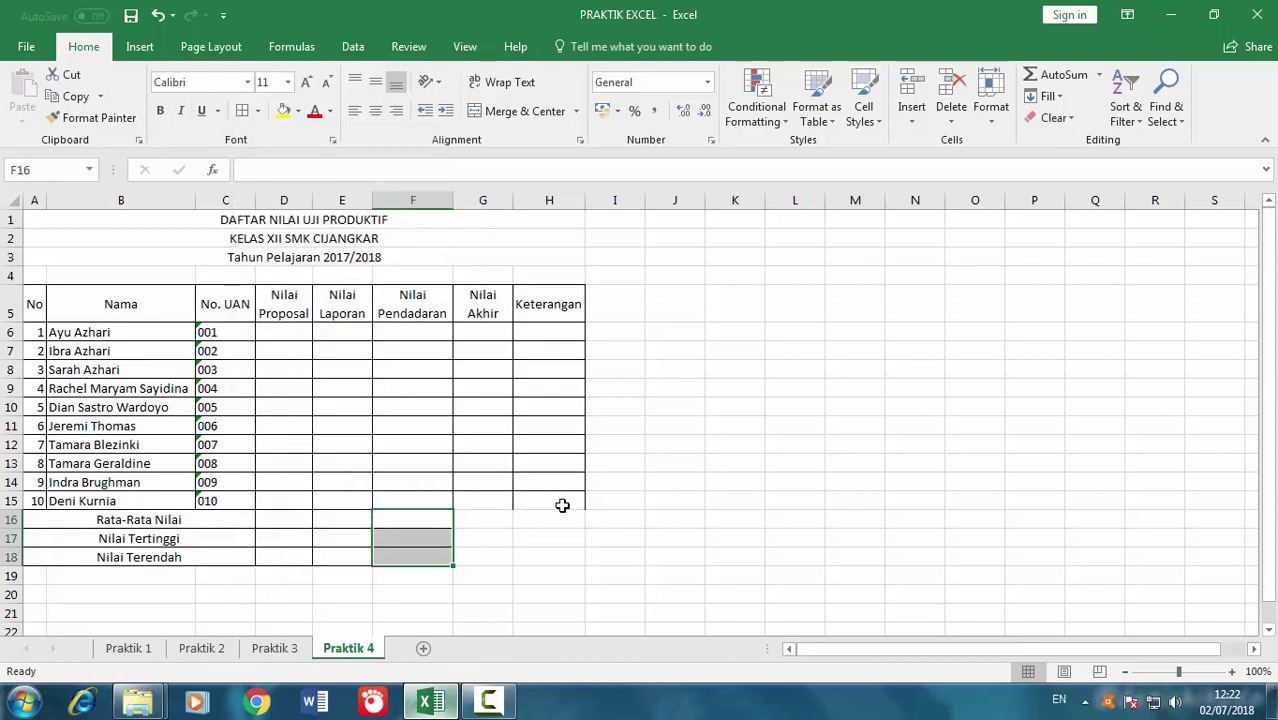
{"action": "left_click_drag", "start_coordinate": [562, 501], "coordinate": [476, 497]}
Make the header row A5:H5 bold
{"action": "left_click", "coordinate": [412, 304]}
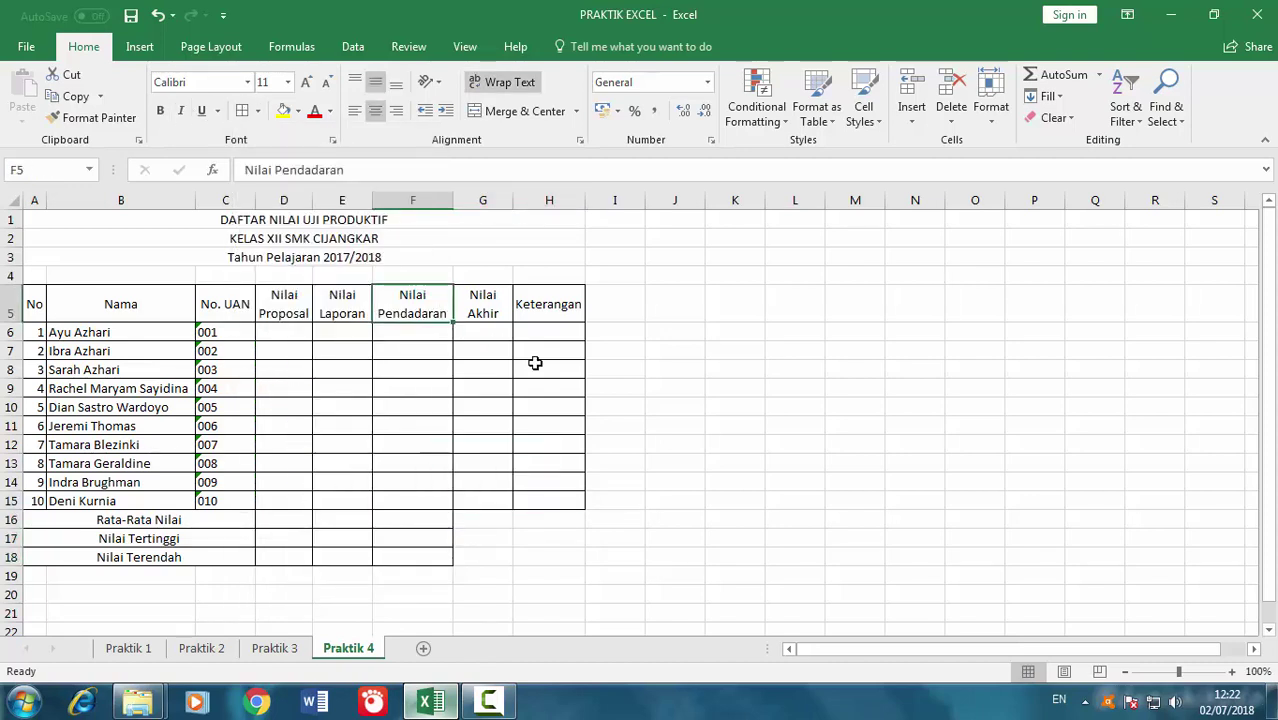
{"action": "left_click_drag", "start_coordinate": [534, 294], "coordinate": [37, 303]}
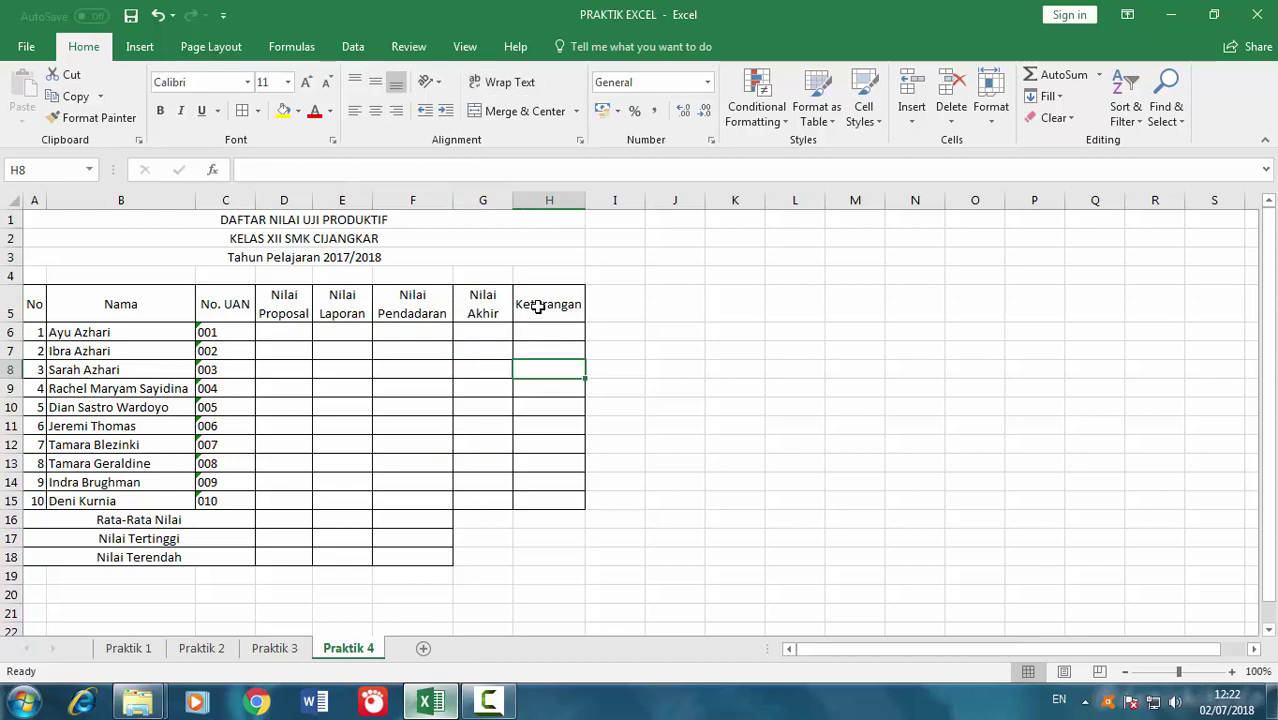
{"action": "left_click", "coordinate": [160, 110]}
{"action": "left_click", "coordinate": [225, 304]}
Set the whole sheet's font to Times New Roman
{"action": "left_click", "coordinate": [33, 199]}
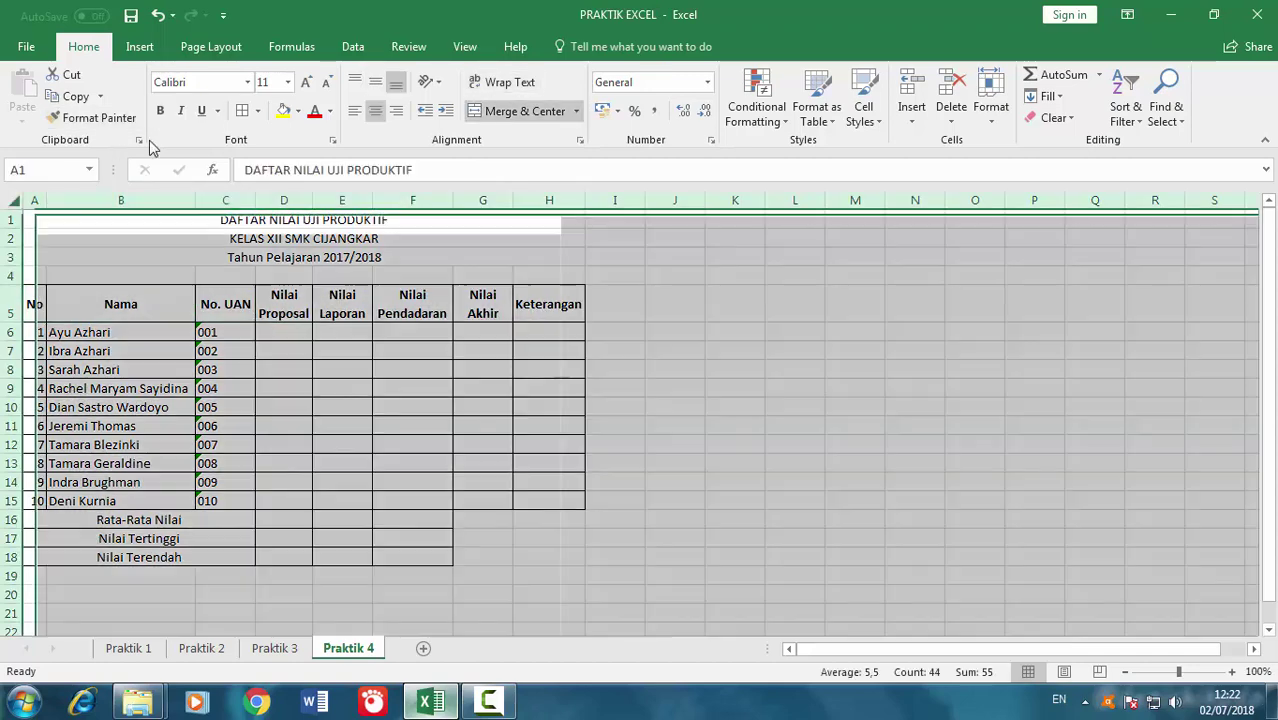
{"action": "left_click", "coordinate": [200, 82]}
{"action": "type", "text": "Tahoma"}
{"action": "type", "text": "imes New Roma"}
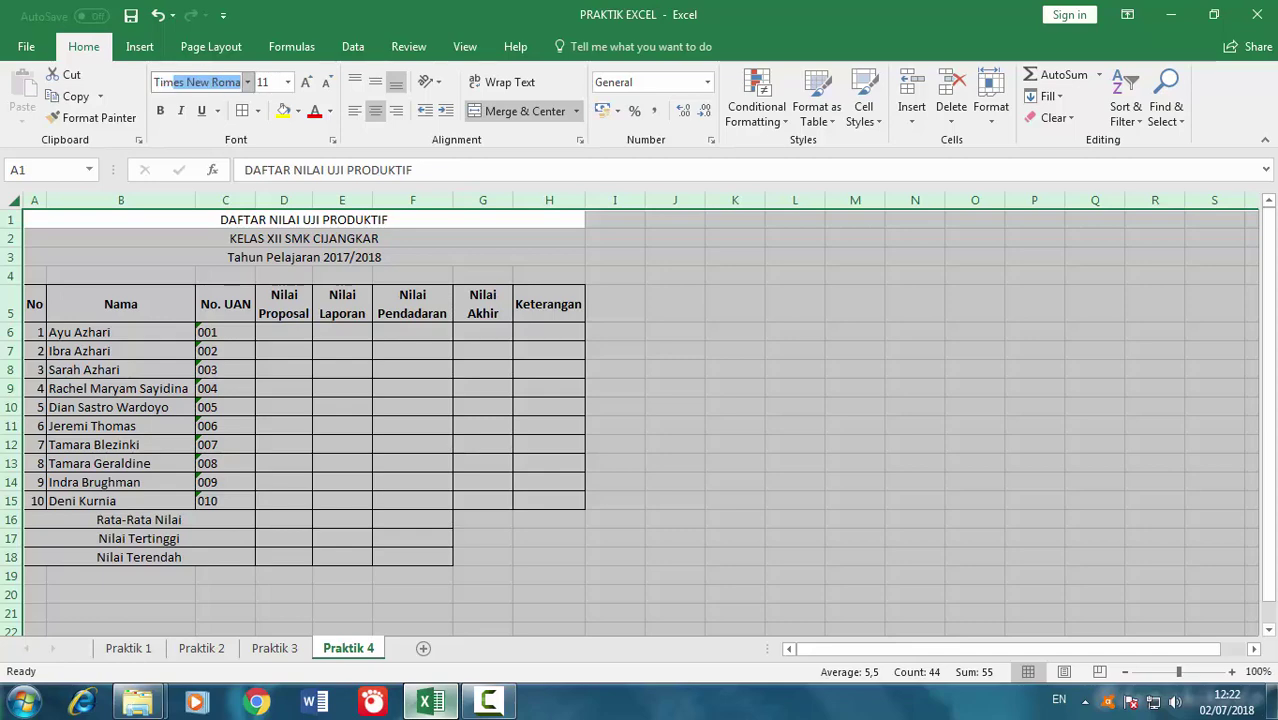
{"action": "key", "text": "Return"}
{"action": "left_click", "coordinate": [342, 312]}
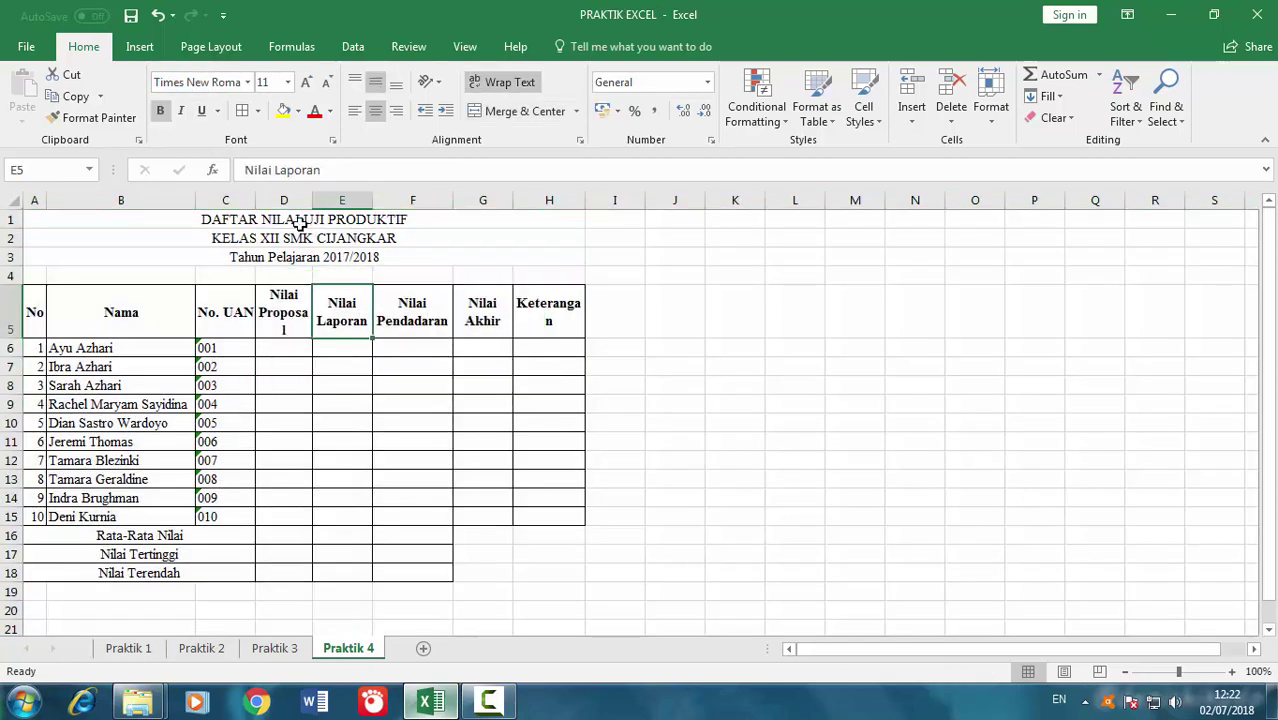
Bold the three title rows A1:A3
{"action": "left_click", "coordinate": [220, 218]}
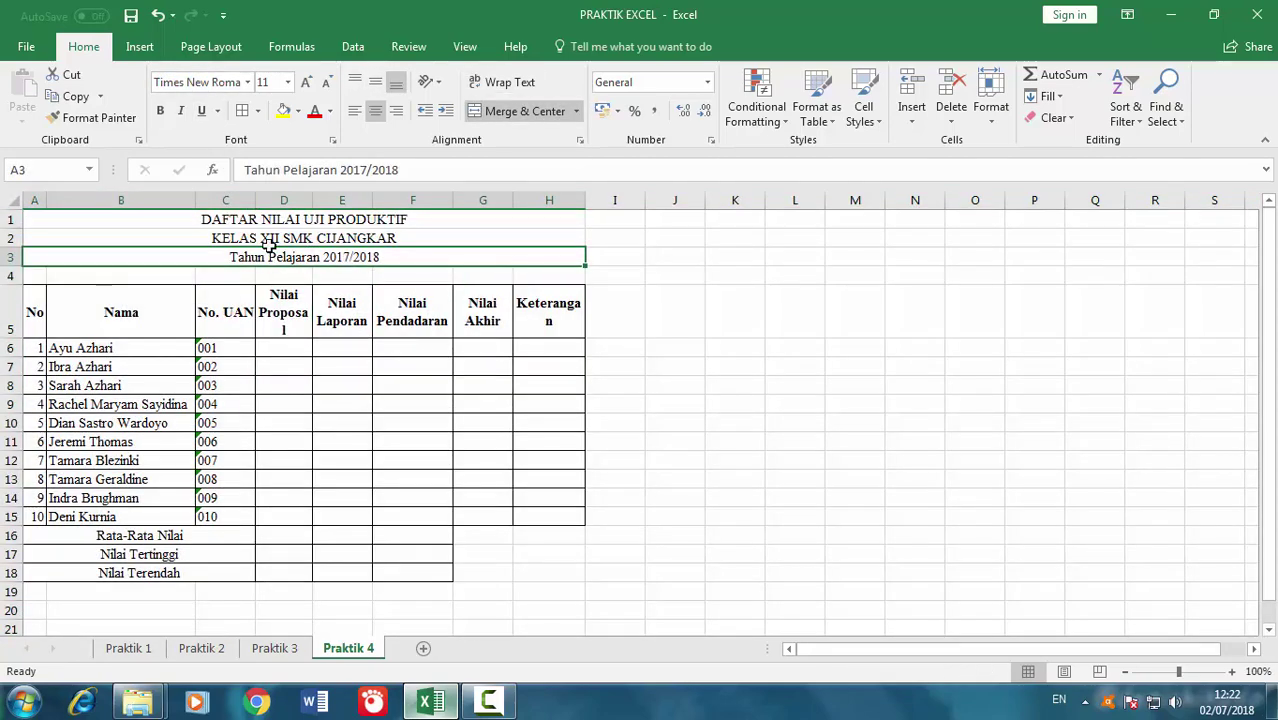
{"action": "left_click_drag", "start_coordinate": [268, 258], "coordinate": [270, 219]}
{"action": "left_click", "coordinate": [162, 112]}
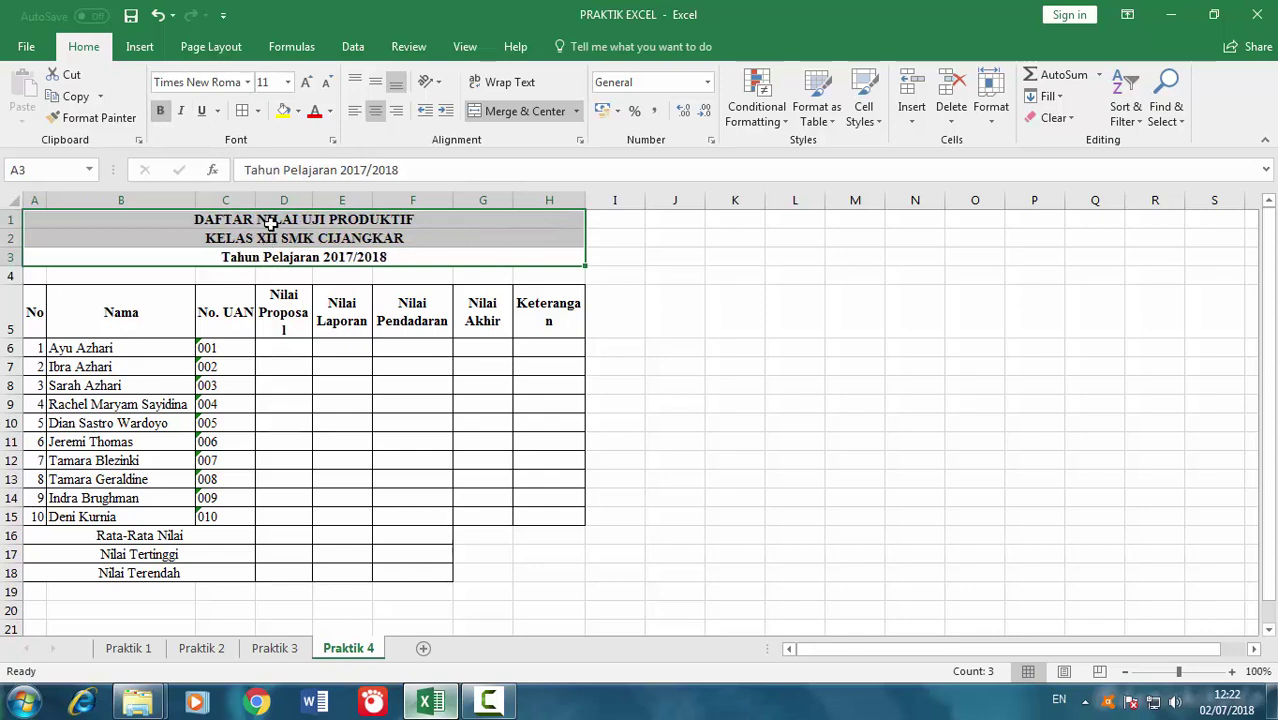
Enlarge the A1 and A2 titles to 12 pt and shrink A3 to 10 pt
{"action": "left_click", "coordinate": [270, 224]}
{"action": "left_click", "coordinate": [306, 82]}
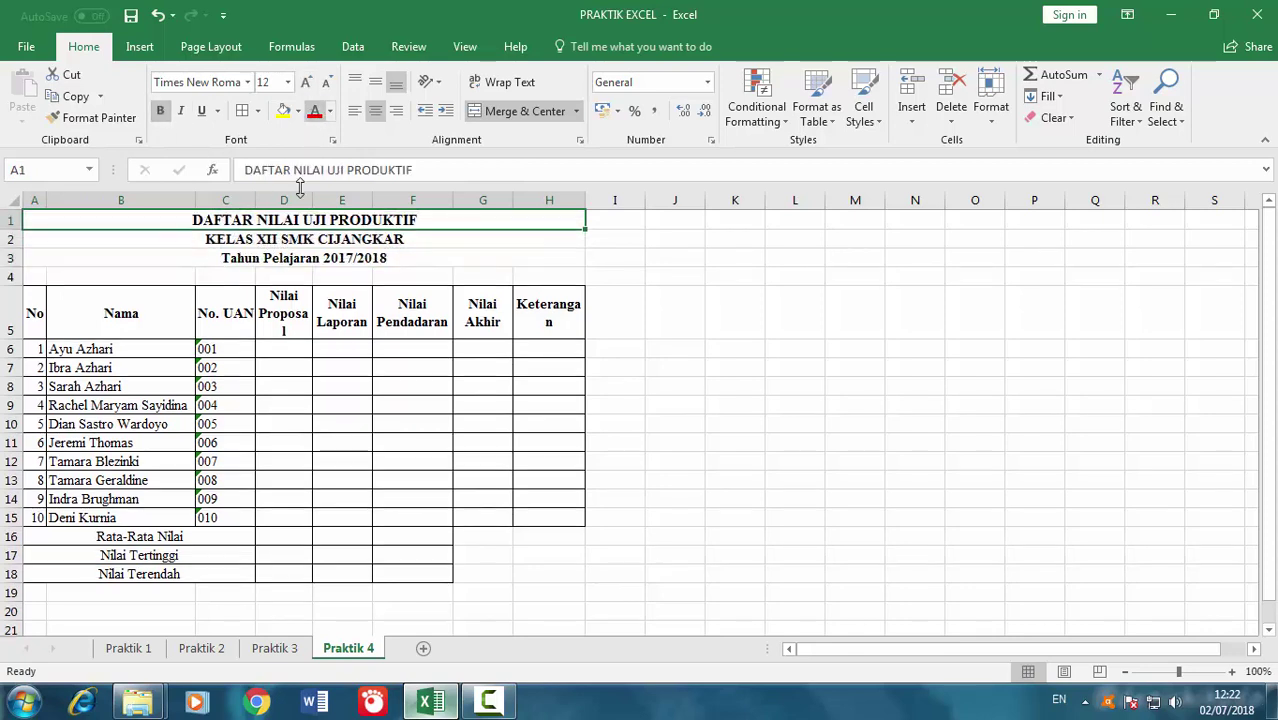
{"action": "left_click", "coordinate": [298, 242]}
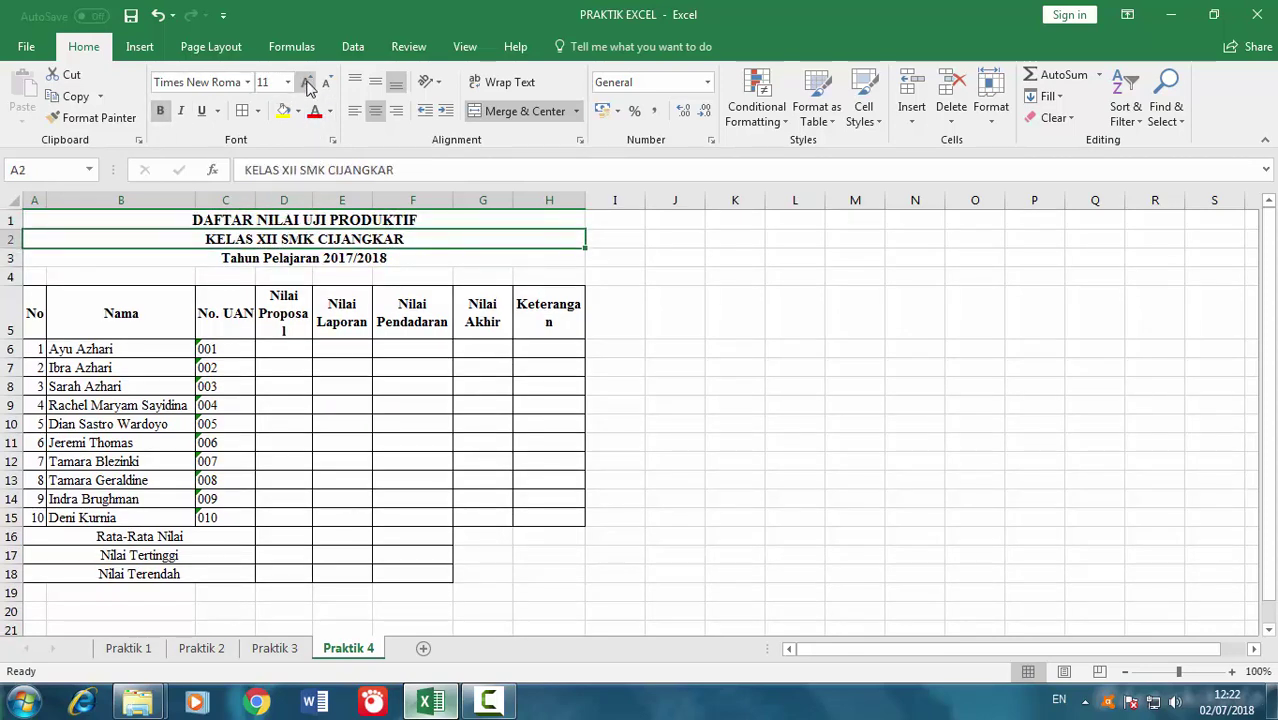
{"action": "left_click", "coordinate": [306, 82]}
{"action": "left_click", "coordinate": [316, 259]}
{"action": "left_click", "coordinate": [327, 82]}
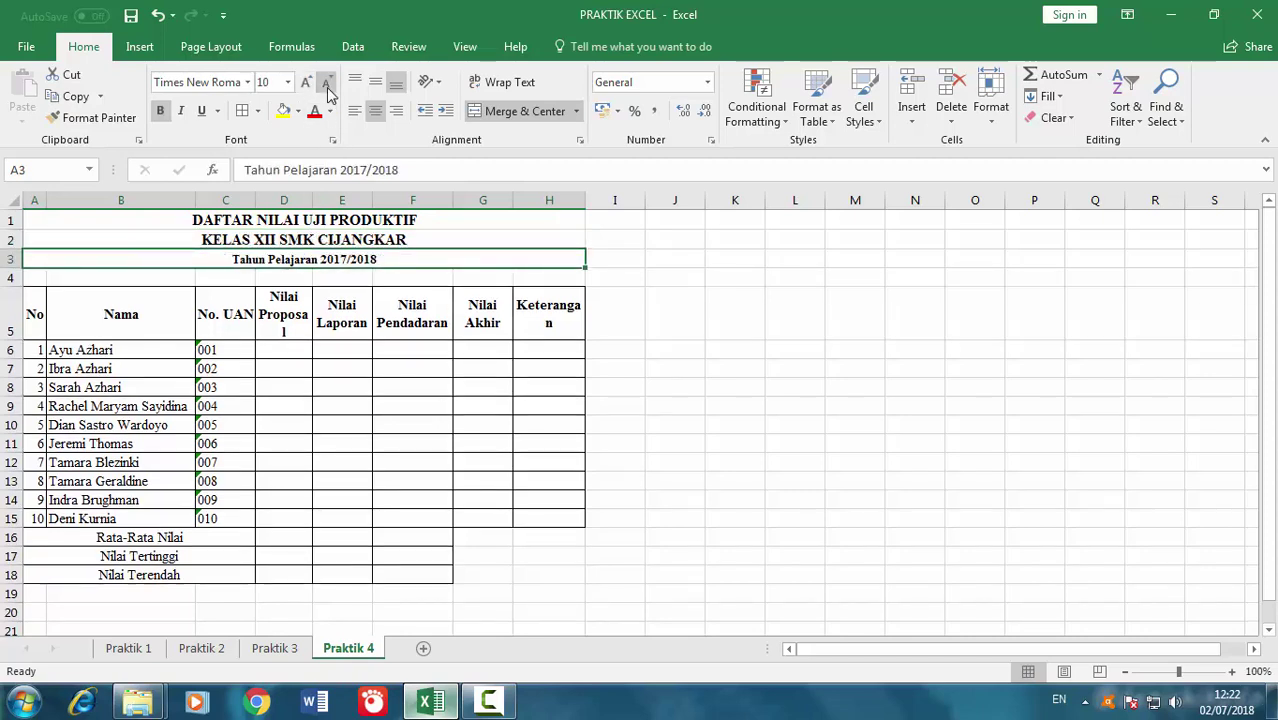
{"action": "left_click", "coordinate": [392, 318]}
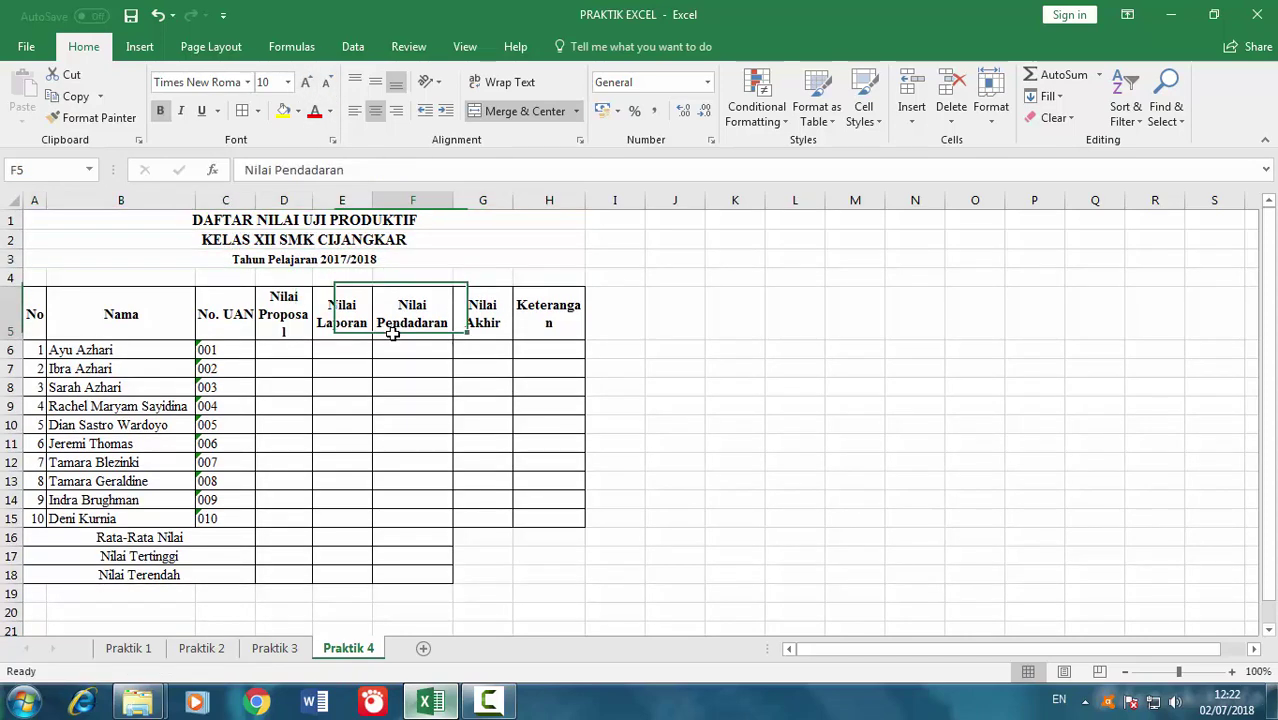
{"action": "key", "text": "Down"}
{"action": "key", "text": "Down"}
{"action": "key", "text": "Down"}
Widen column D so the Nilai Proposal heading fits on one line
{"action": "left_click_drag", "start_coordinate": [312, 200], "coordinate": [325, 197]}
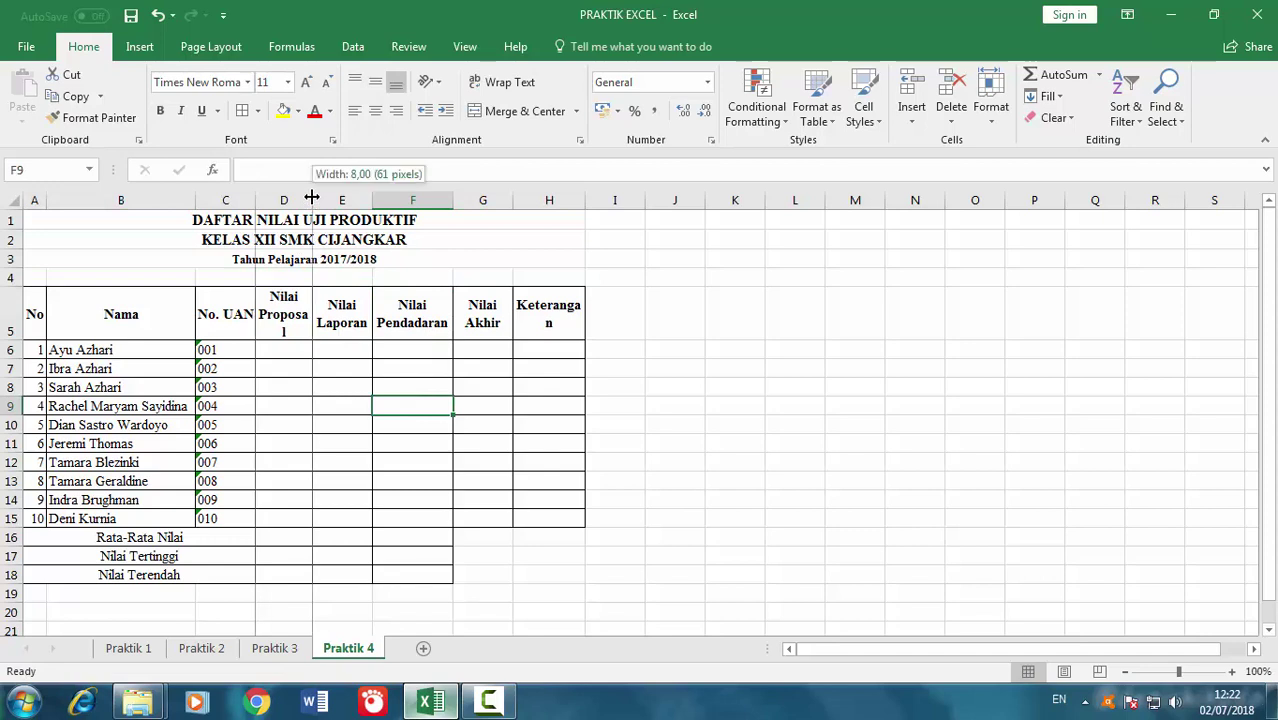
{"action": "left_click", "coordinate": [424, 349]}
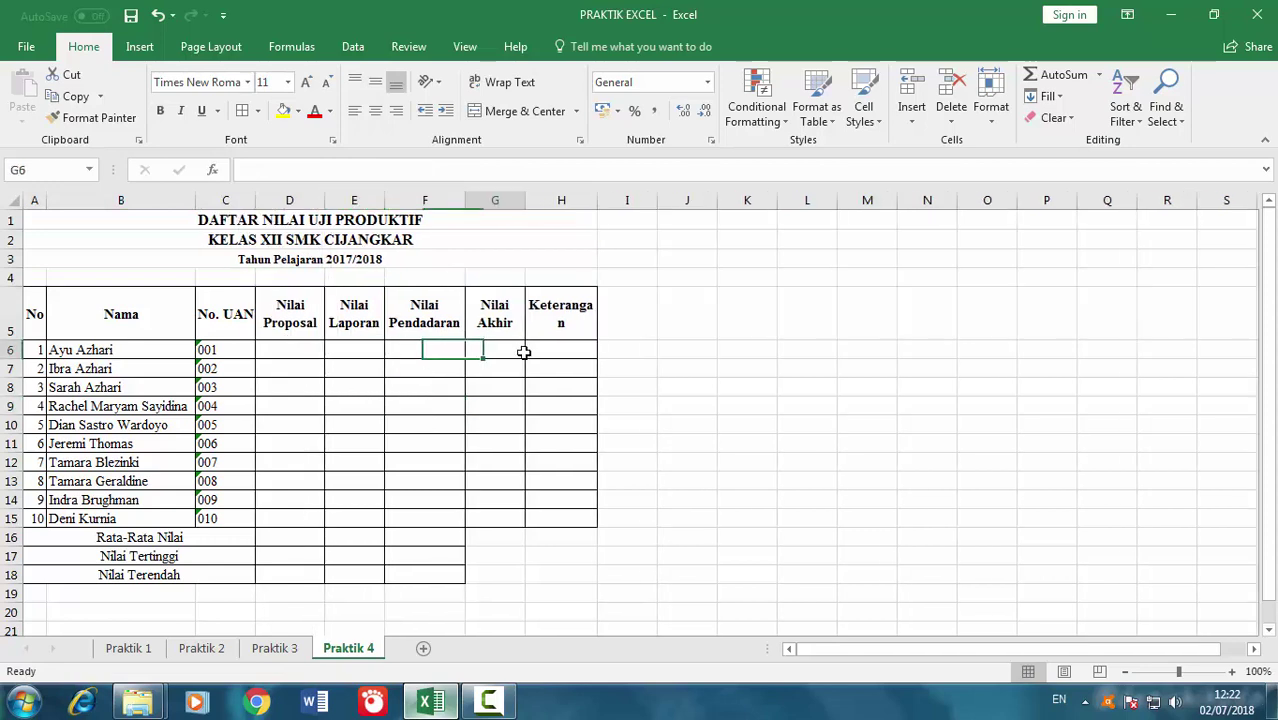
{"action": "left_click", "coordinate": [521, 350]}
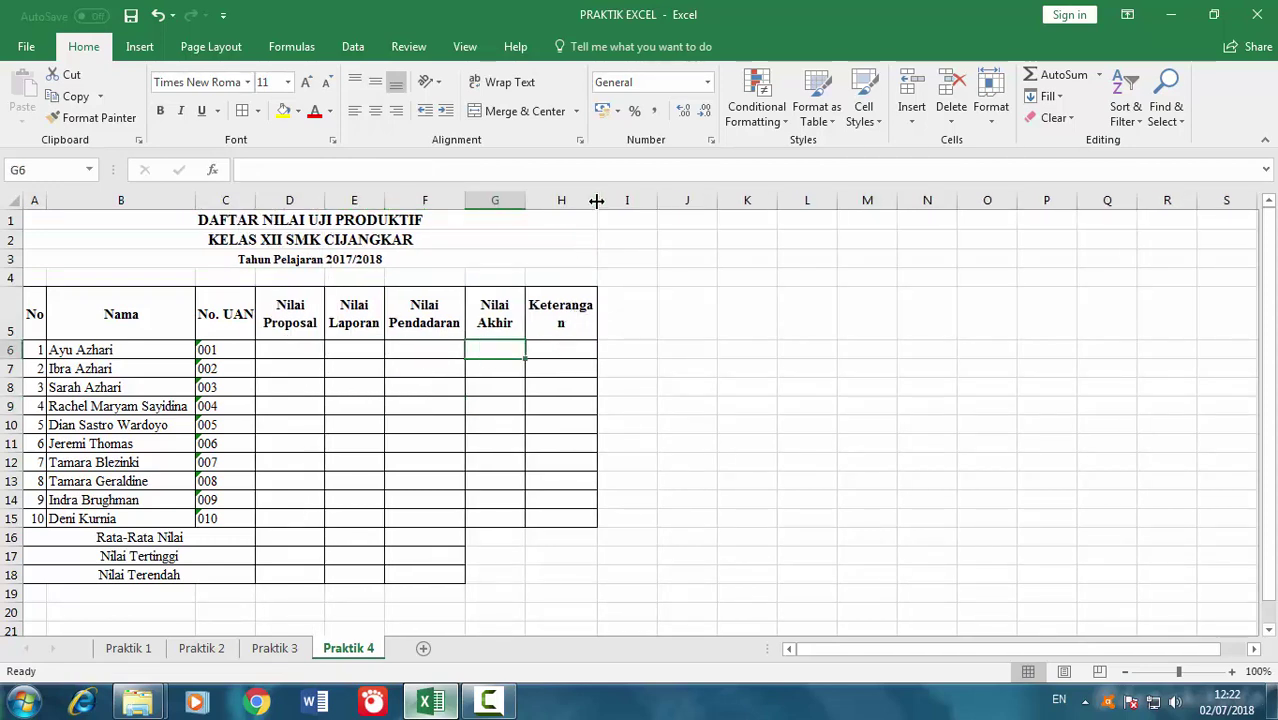
{"action": "left_click_drag", "start_coordinate": [565, 319], "coordinate": [178, 331]}
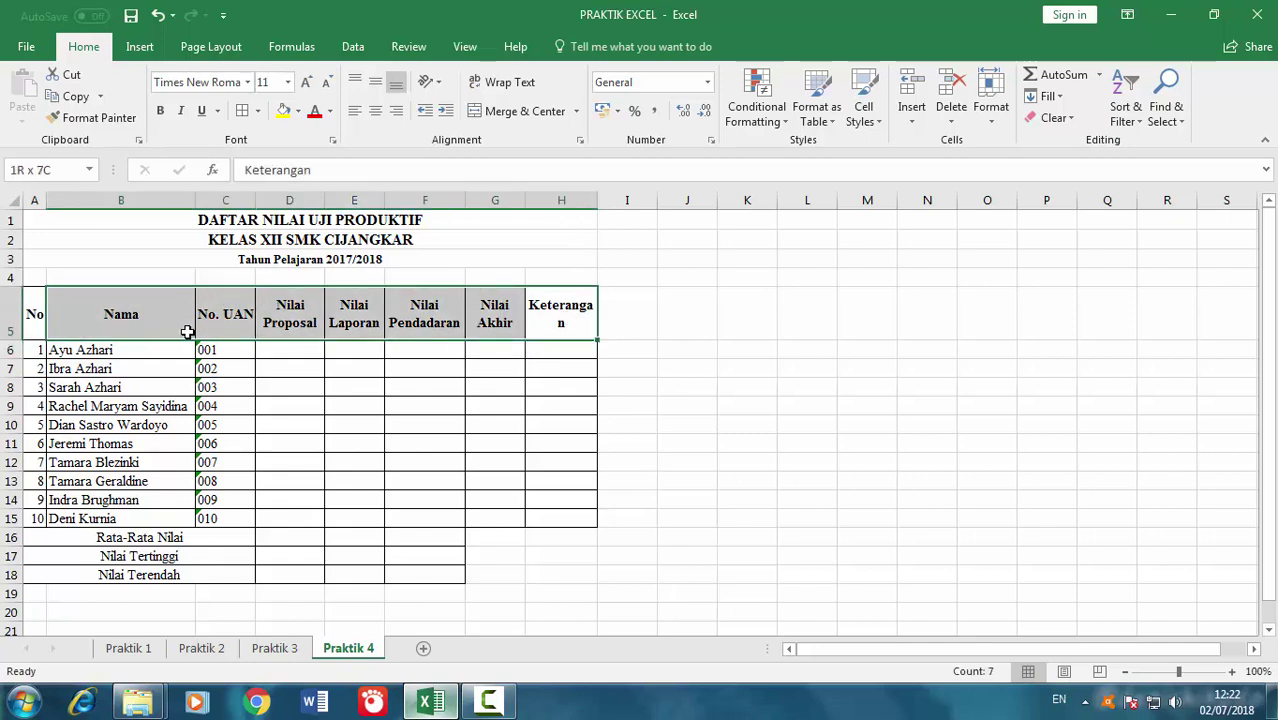
{"action": "left_click", "coordinate": [345, 371]}
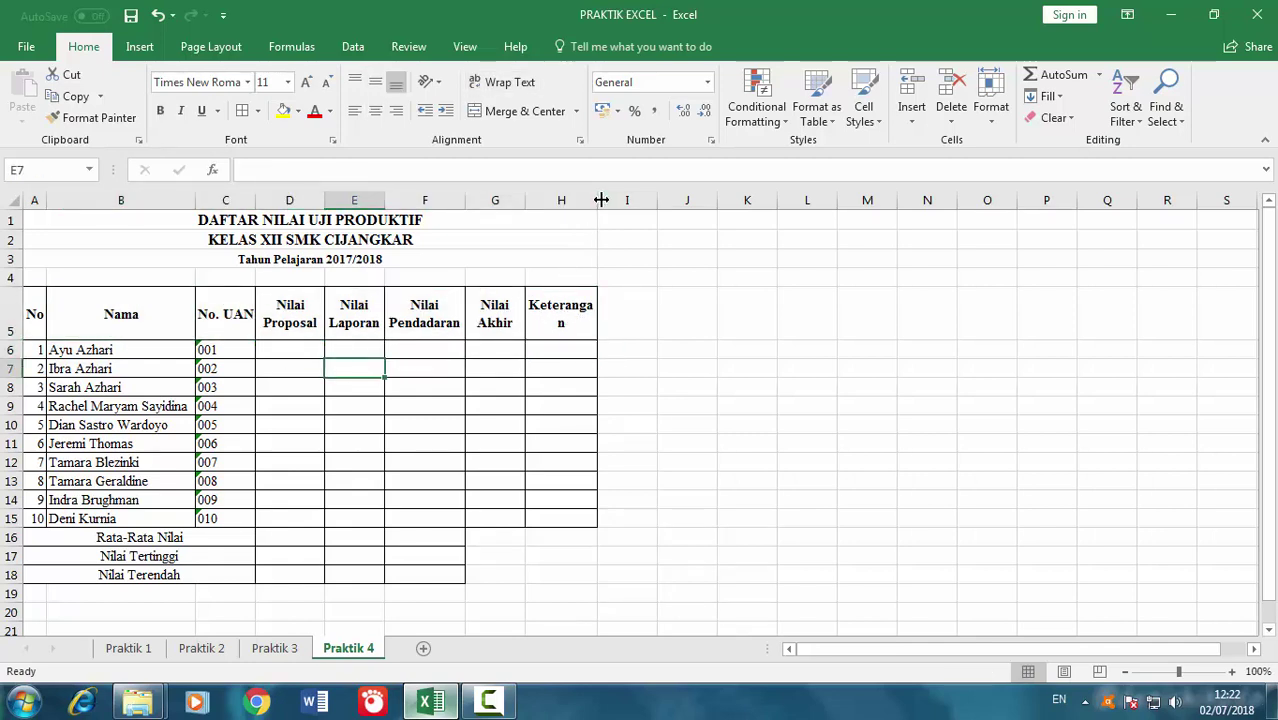
Widen column H so the Keterangan heading fits on one line
{"action": "left_click_drag", "start_coordinate": [597, 200], "coordinate": [610, 200]}
{"action": "left_click", "coordinate": [592, 354]}
{"action": "left_click", "coordinate": [495, 414]}
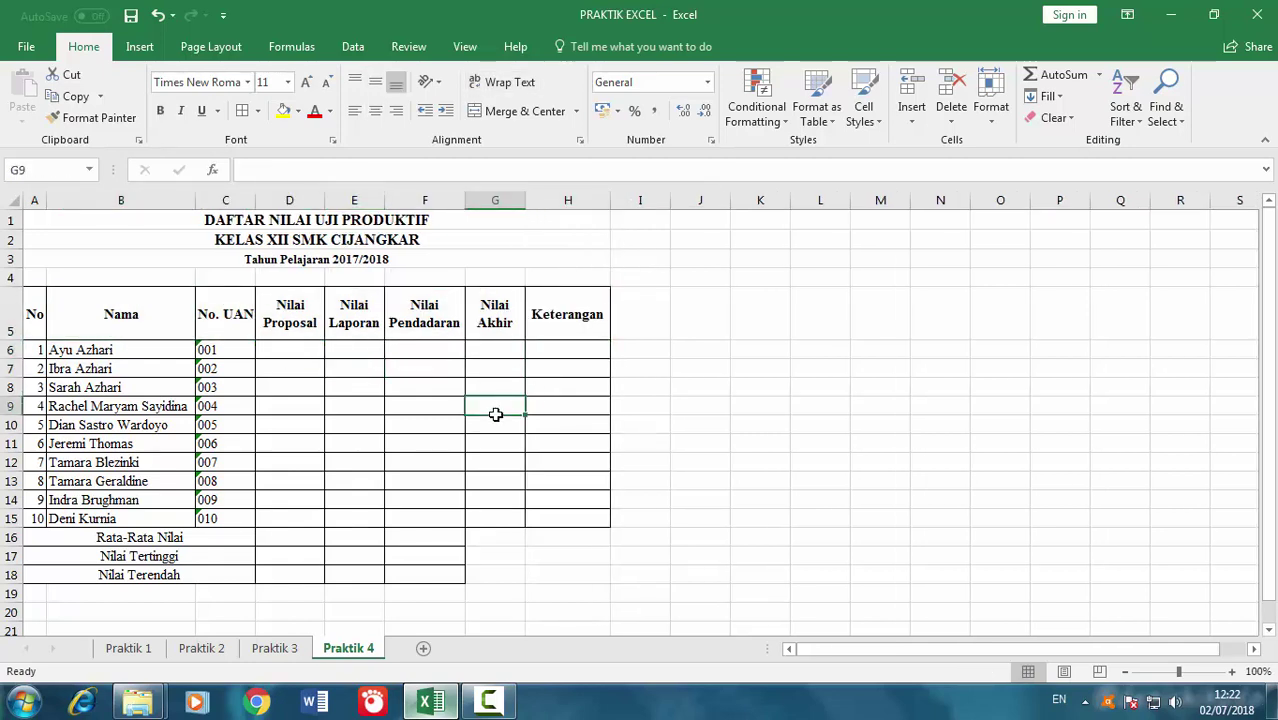
{"action": "left_click", "coordinate": [157, 350]}
{"action": "left_click", "coordinate": [314, 394]}
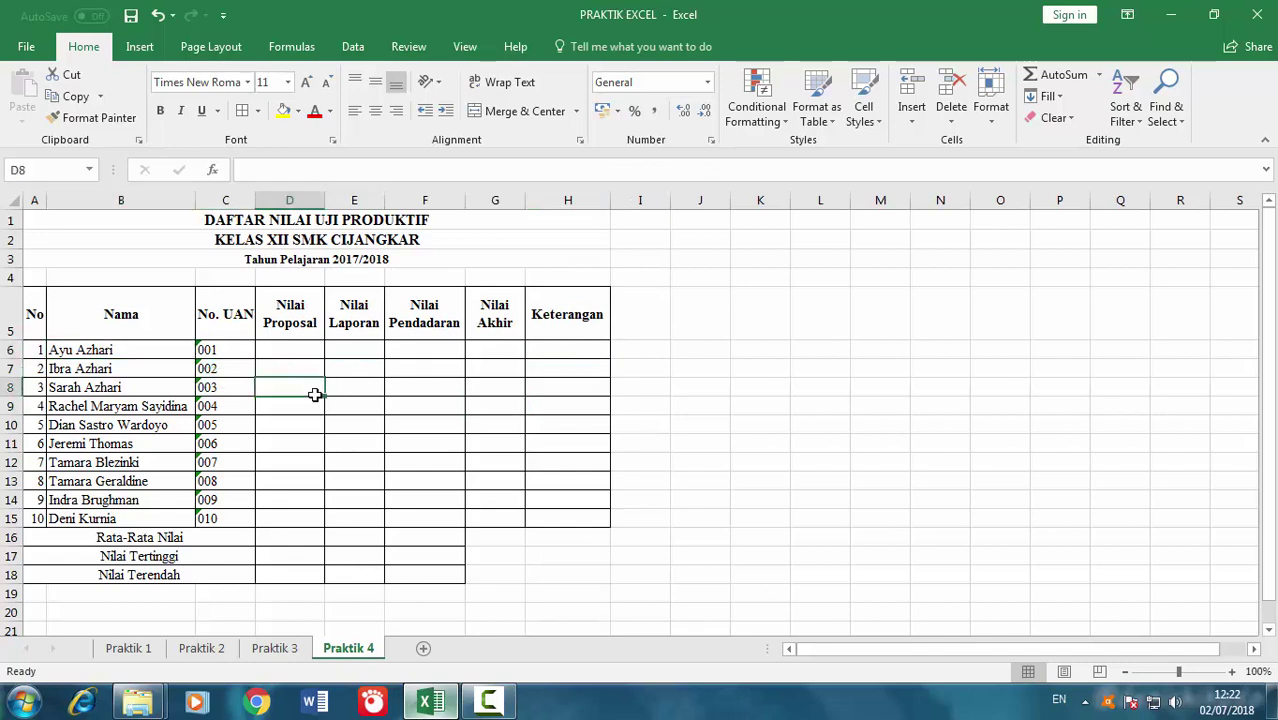
{"action": "left_click", "coordinate": [296, 349]}
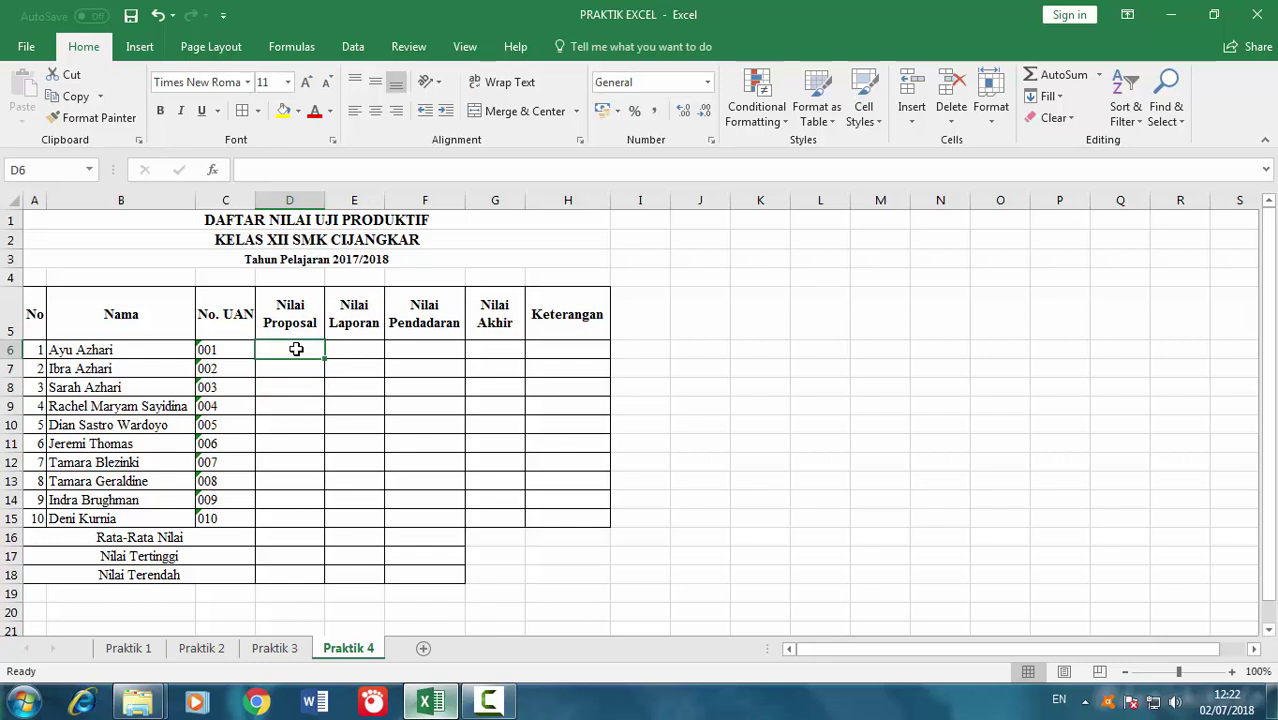
Enter the Nilai Proposal scores down column D, starting with 70, 75 and 77
{"action": "type", "text": "70"}
{"action": "key", "text": "Return"}
{"action": "type", "text": "75"}
{"action": "key", "text": "Return"}
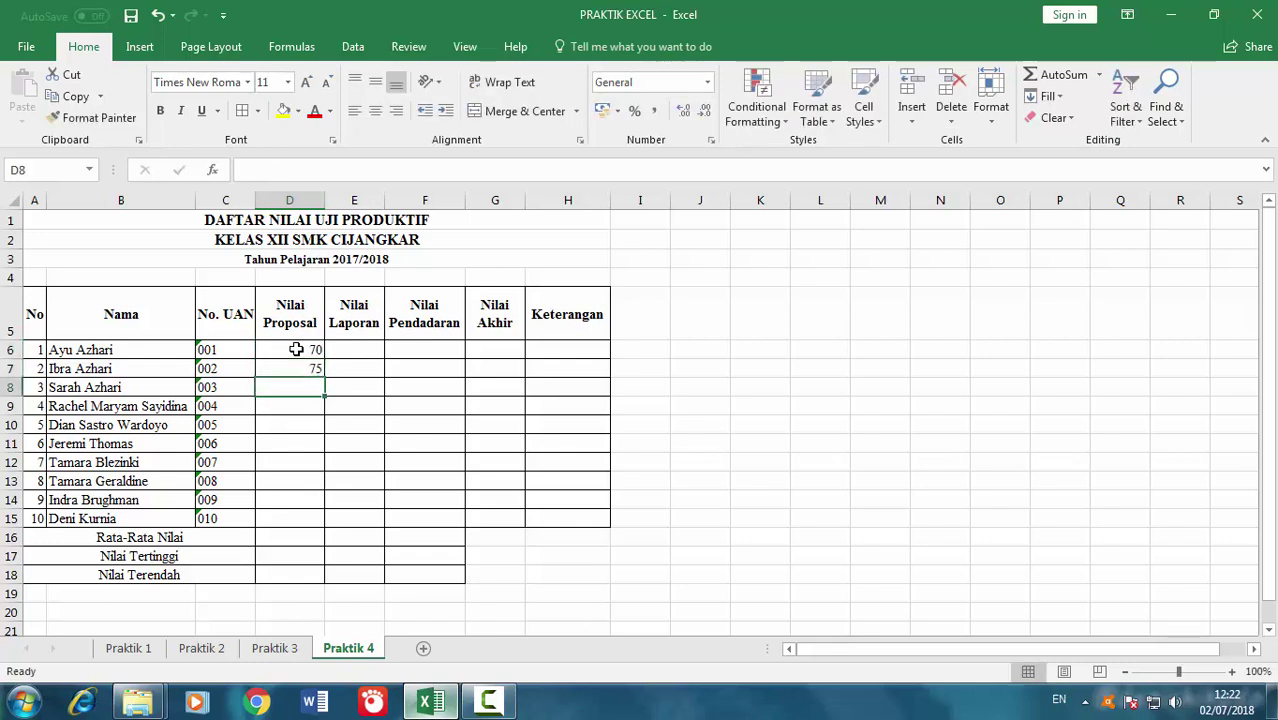
{"action": "type", "text": "77"}
{"action": "key", "text": "Return"}
{"action": "key", "text": "Return"}
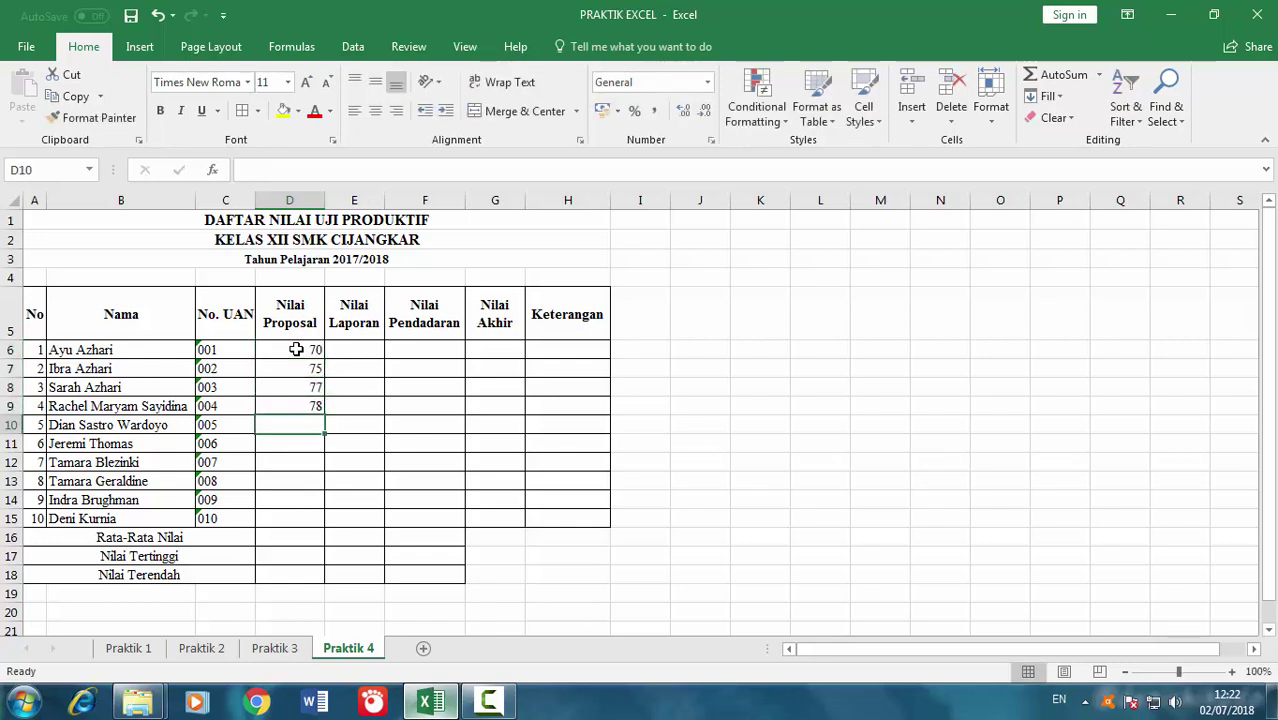
{"action": "type", "text": "80"}
{"action": "key", "text": "Return"}
{"action": "type", "text": "65"}
{"action": "key", "text": "Return"}
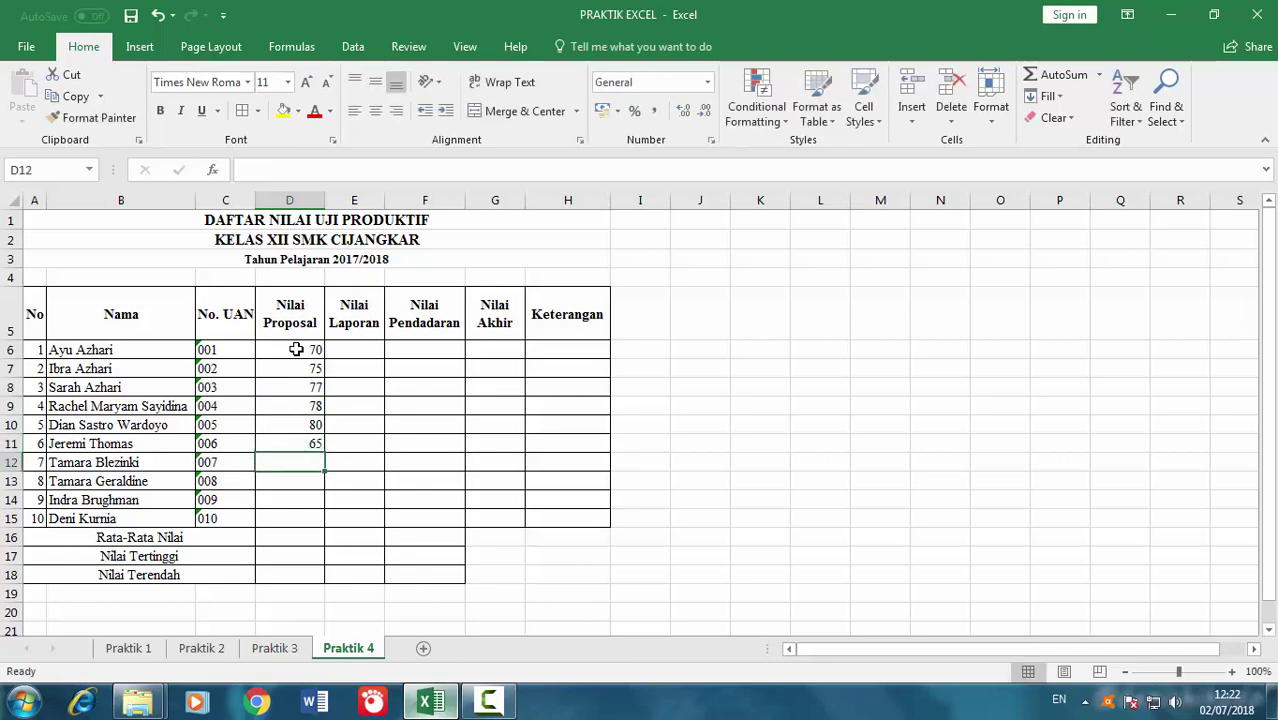
{"action": "type", "text": "60"}
{"action": "key", "text": "Return"}
{"action": "type", "text": "60"}
{"action": "key", "text": "Return"}
{"action": "type", "text": "80"}
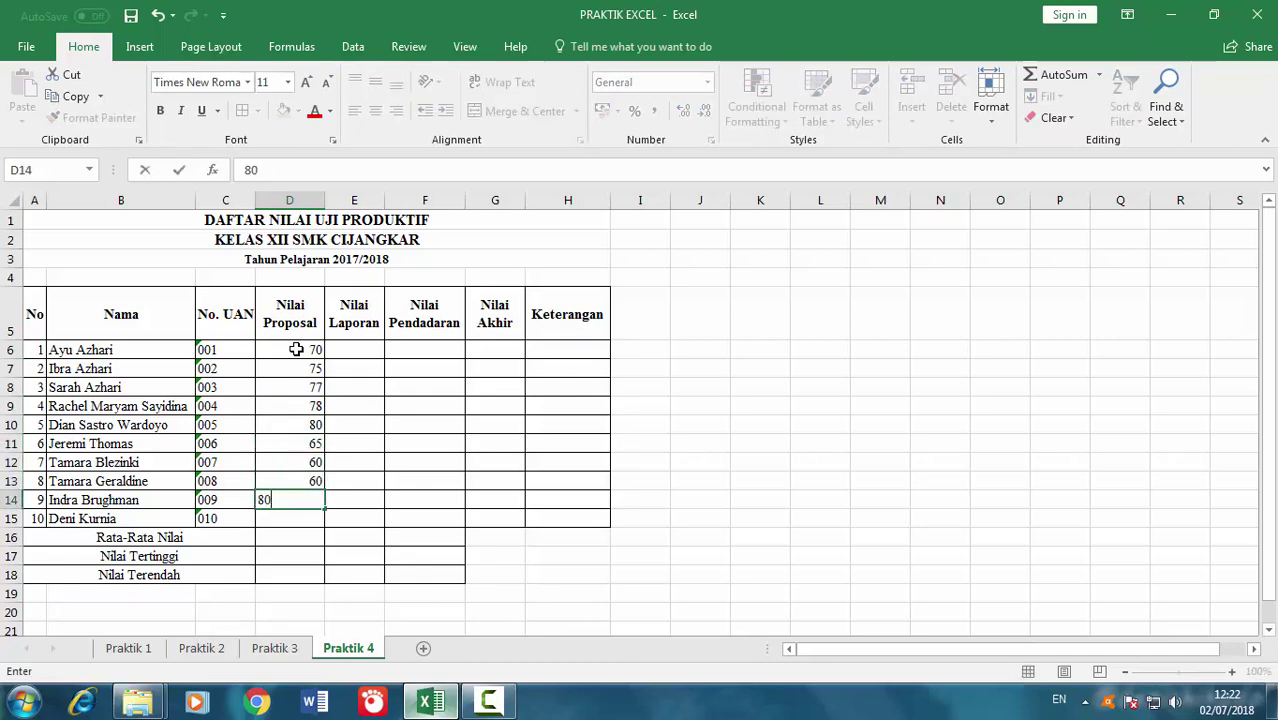
{"action": "key", "text": "Return"}
{"action": "type", "text": "90"}
{"action": "key", "text": "Return"}
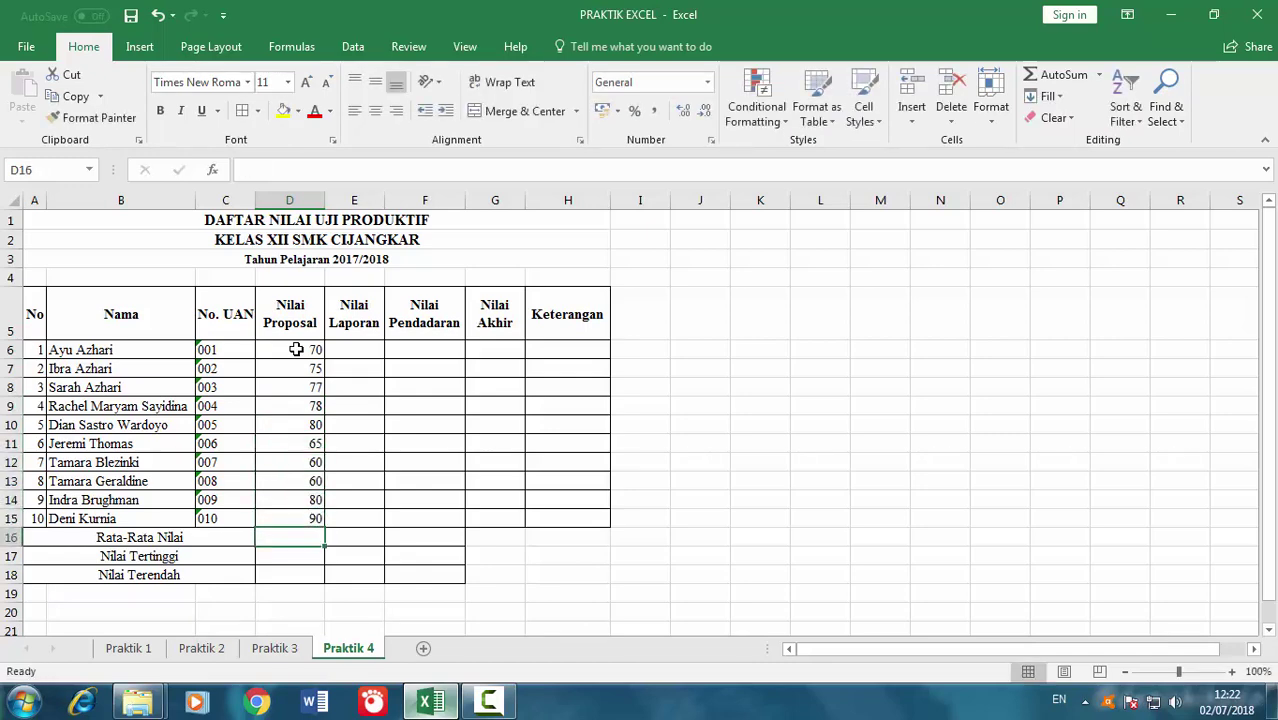
Enter the Nilai Laporan scores down column E, starting with 70, 70 and 80
{"action": "left_click", "coordinate": [358, 342]}
{"action": "type", "text": "70"}
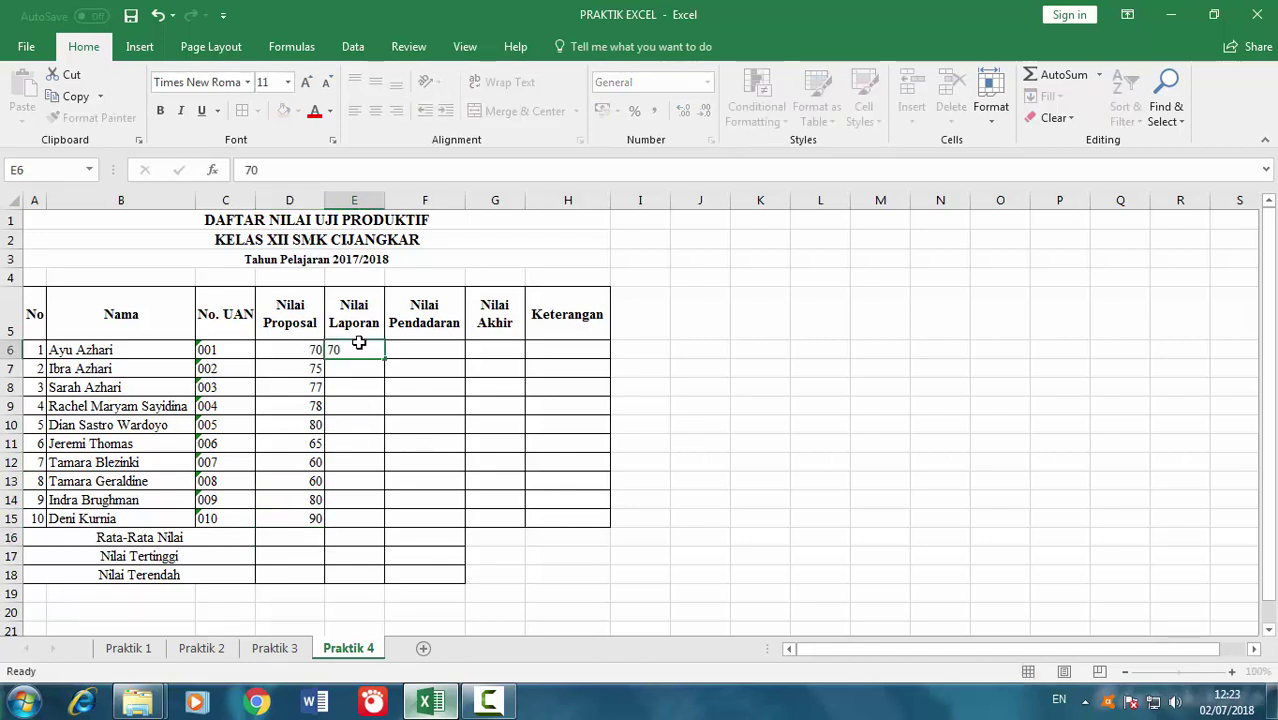
{"action": "key", "text": "Return"}
{"action": "type", "text": "70"}
{"action": "key", "text": "Return"}
{"action": "type", "text": "80"}
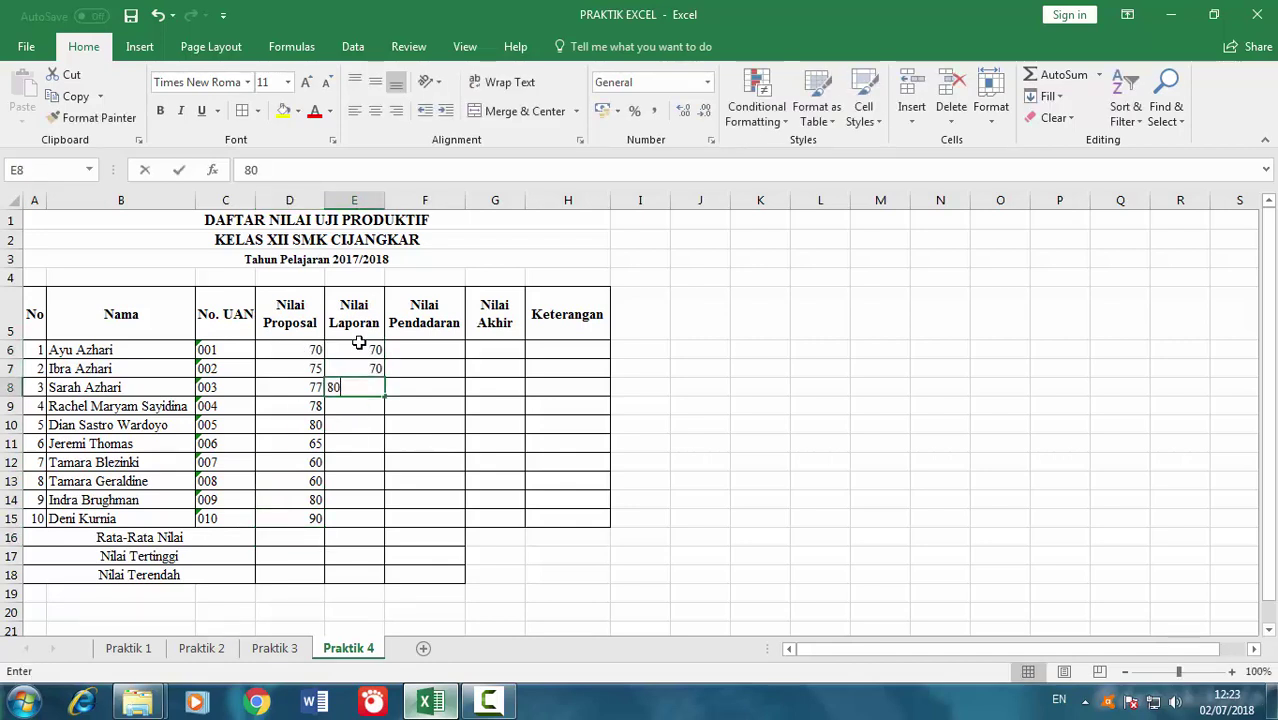
{"action": "key", "text": "Return"}
{"action": "type", "text": "85"}
{"action": "key", "text": "Return"}
{"action": "type", "text": "89"}
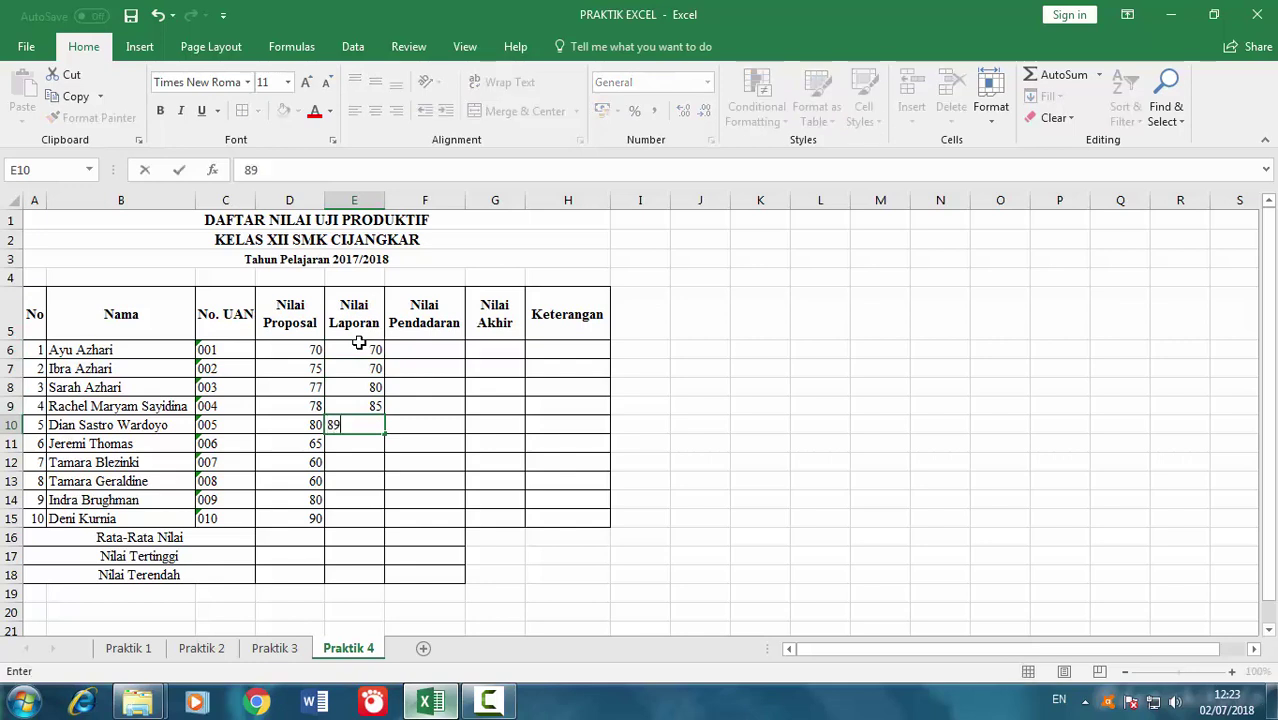
{"action": "key", "text": "Return"}
{"action": "type", "text": "90"}
{"action": "key", "text": "Return"}
{"action": "type", "text": "8"}
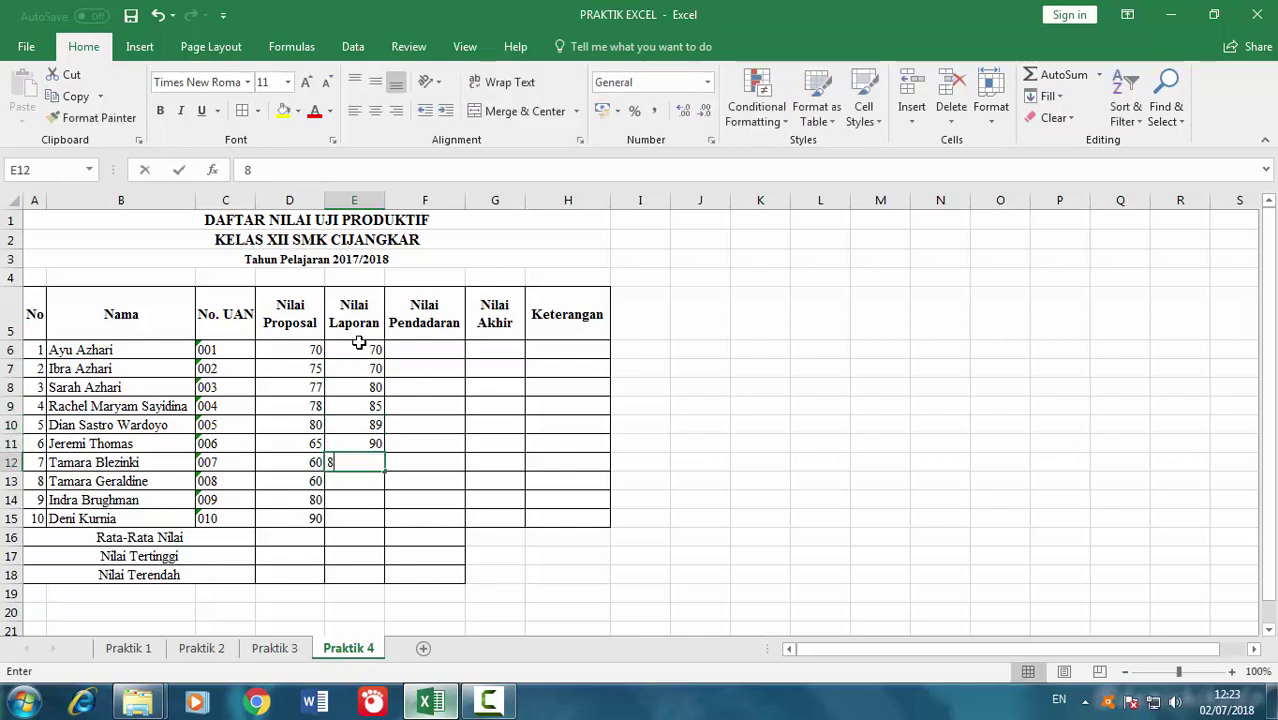
{"action": "type", "text": "0"}
{"action": "key", "text": "Return"}
{"action": "type", "text": "80"}
{"action": "key", "text": "Return"}
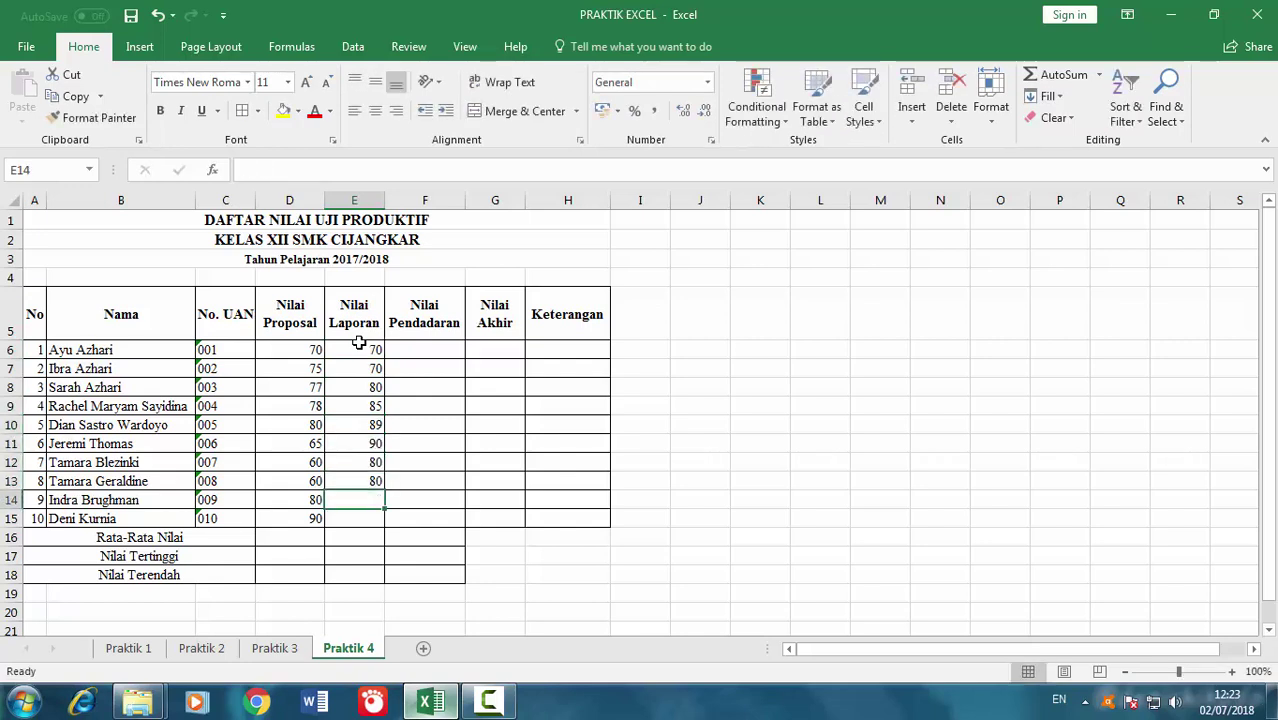
{"action": "type", "text": "70"}
{"action": "key", "text": "Return"}
Enter the Nilai Pendadaran scores in F6:F15: 75, 75, 80, 90, 80, 88, 85, 70, 75, 88
{"action": "type", "text": "80"}
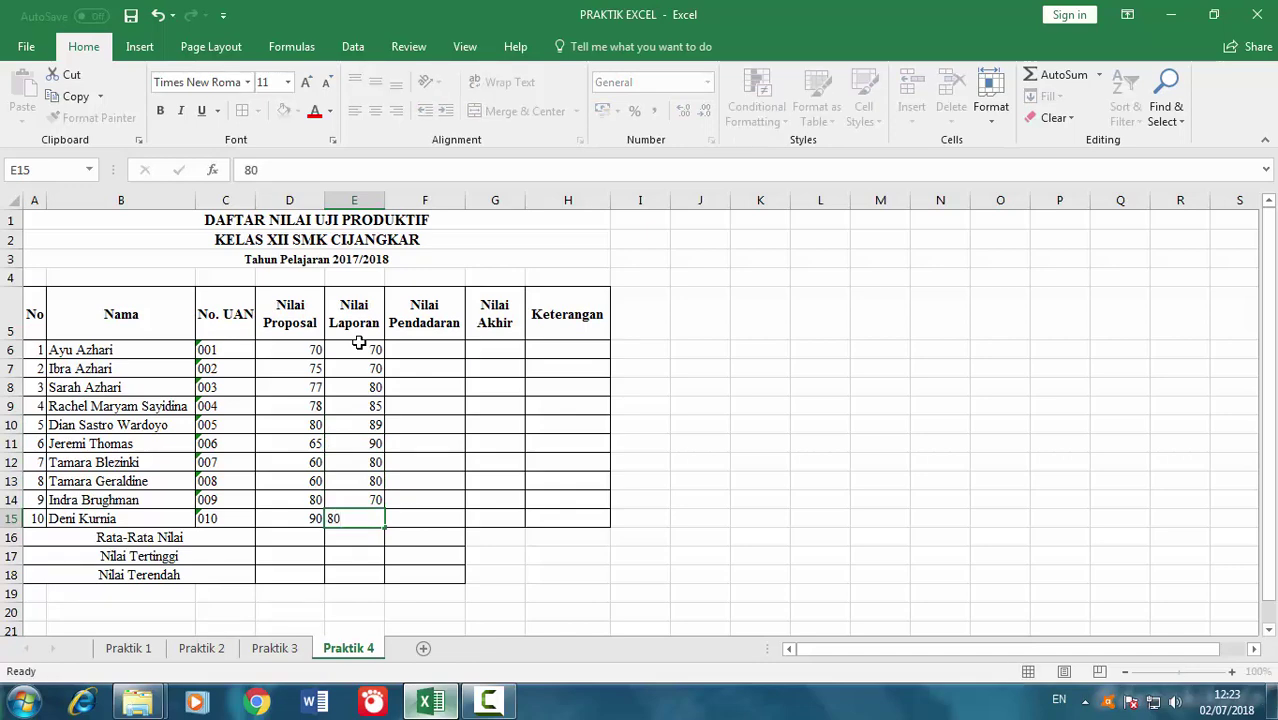
{"action": "key", "text": "Return"}
{"action": "left_click", "coordinate": [406, 349]}
{"action": "type", "text": "75"}
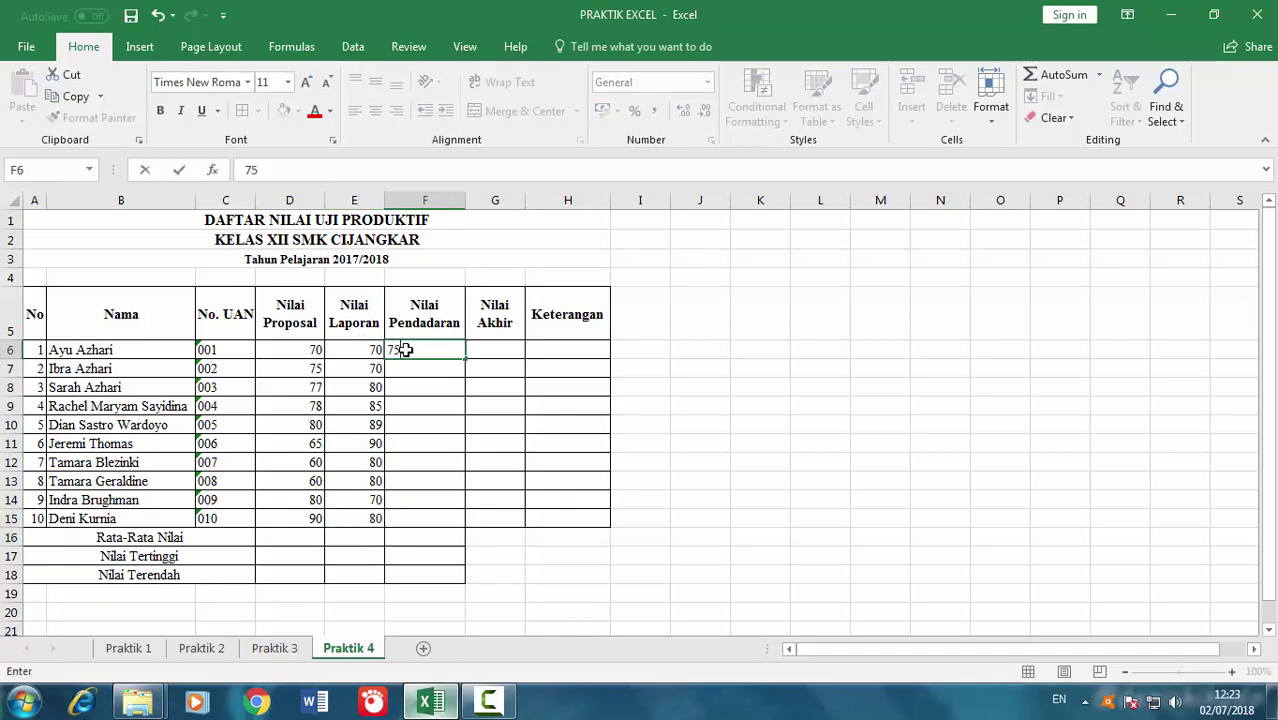
{"action": "key", "text": "Return"}
{"action": "type", "text": "75"}
{"action": "key", "text": "Return"}
{"action": "type", "text": "80"}
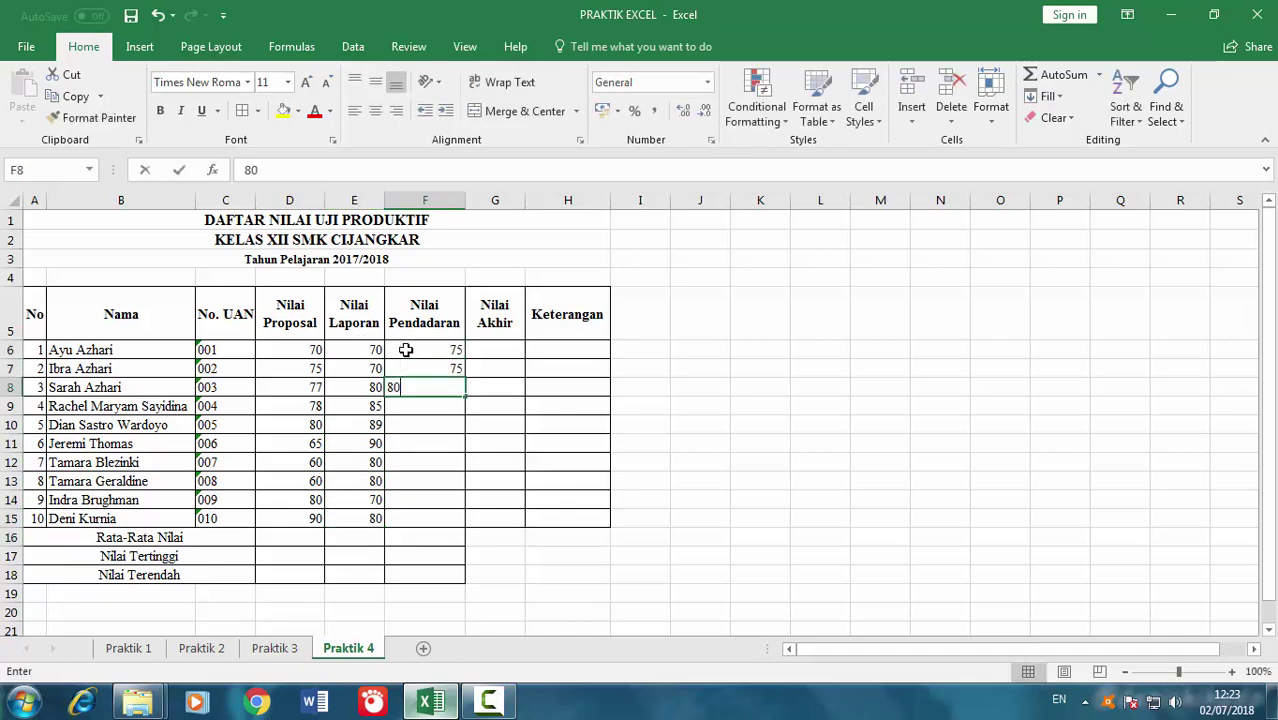
{"action": "key", "text": "Return"}
{"action": "type", "text": "90"}
{"action": "key", "text": "Return"}
{"action": "type", "text": "80"}
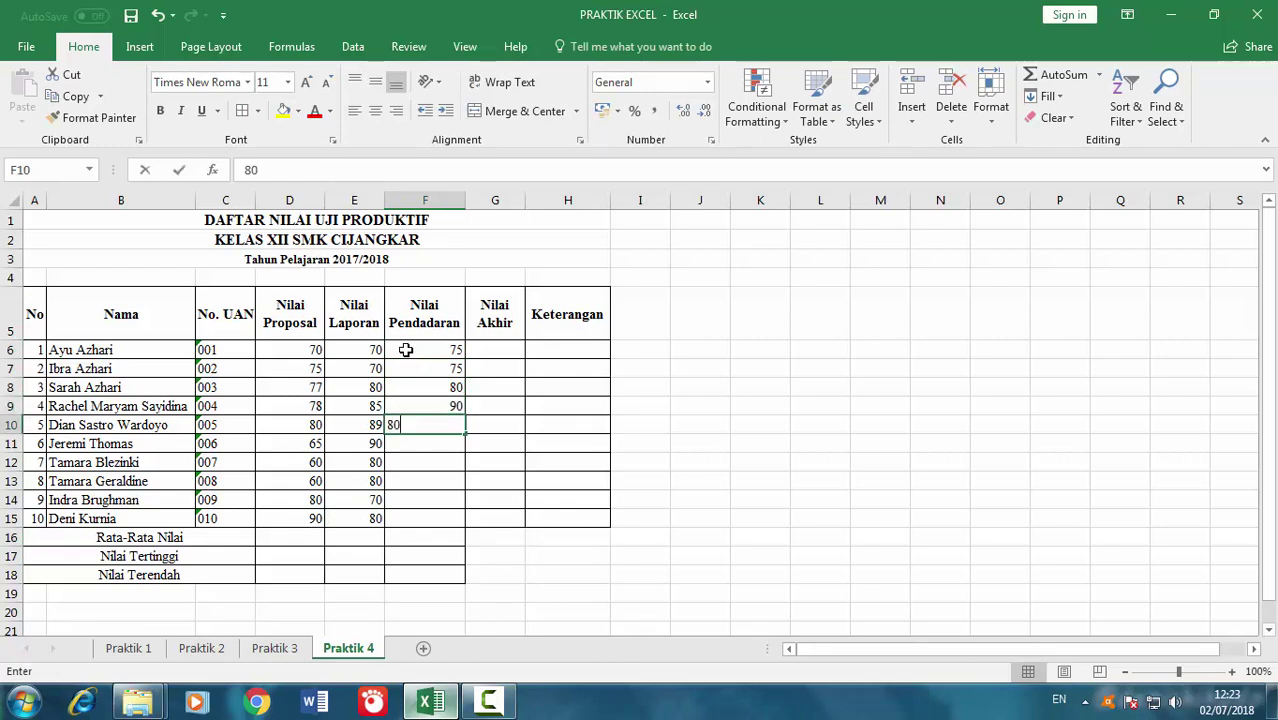
{"action": "key", "text": "Return"}
{"action": "type", "text": "88"}
{"action": "key", "text": "Return"}
{"action": "type", "text": "85"}
{"action": "key", "text": "Return"}
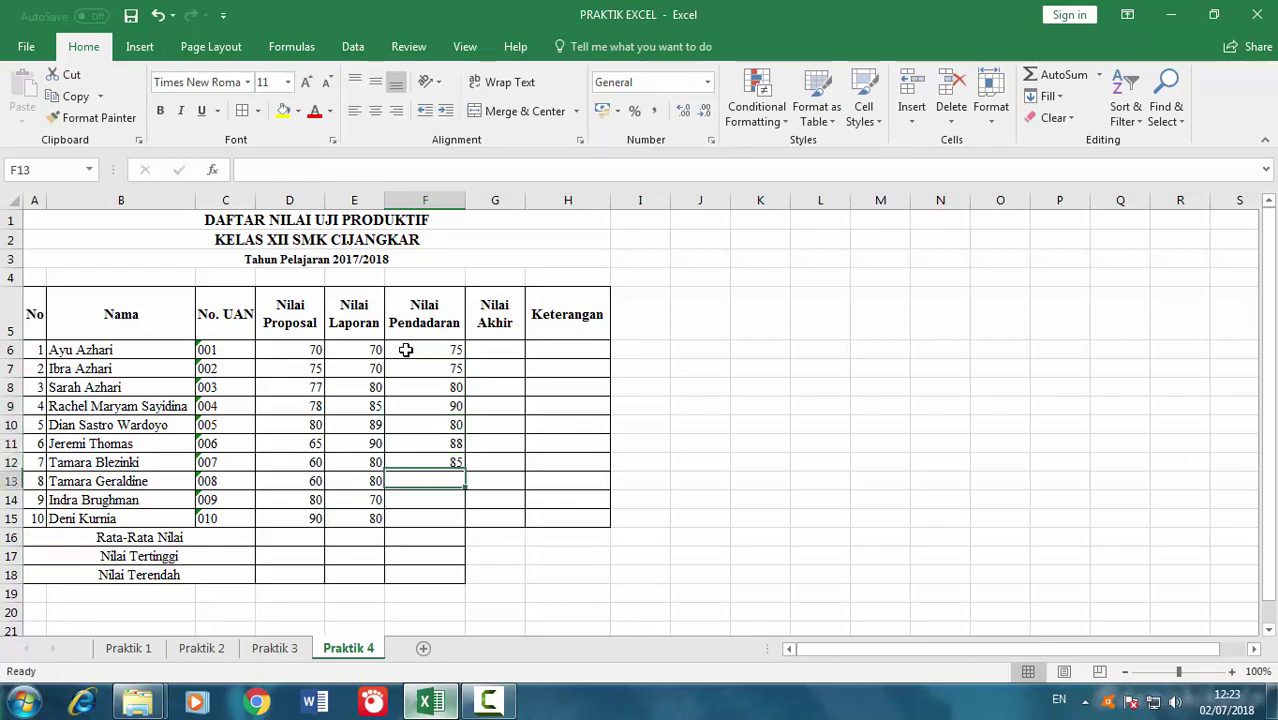
{"action": "type", "text": "70"}
{"action": "key", "text": "Return"}
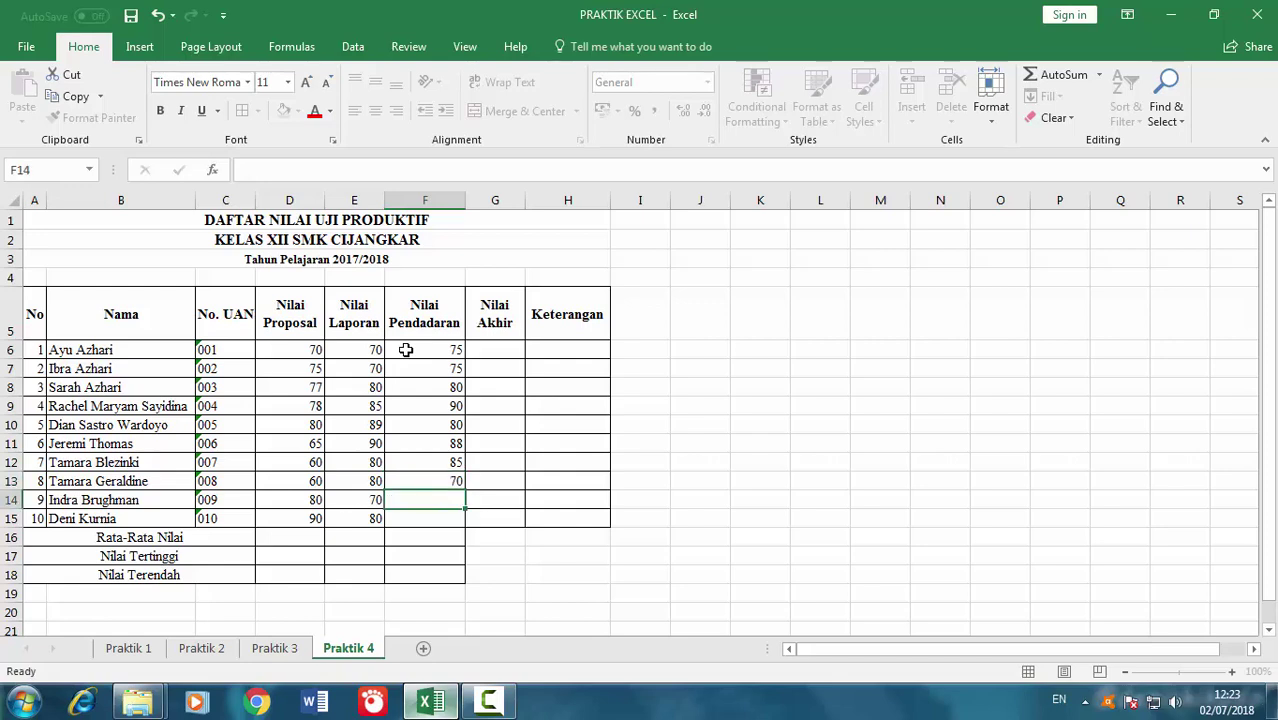
{"action": "type", "text": "75"}
{"action": "key", "text": "Return"}
{"action": "type", "text": "88"}
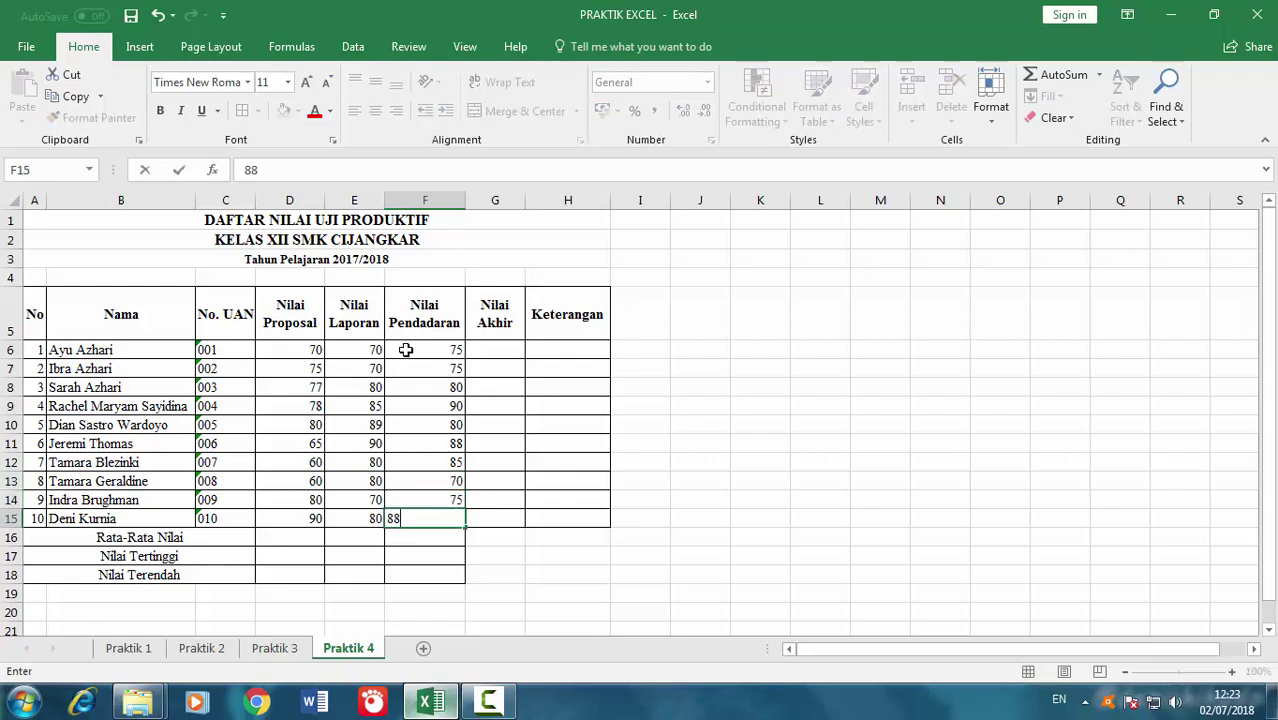
{"action": "key", "text": "Return"}
{"action": "left_click", "coordinate": [446, 354]}
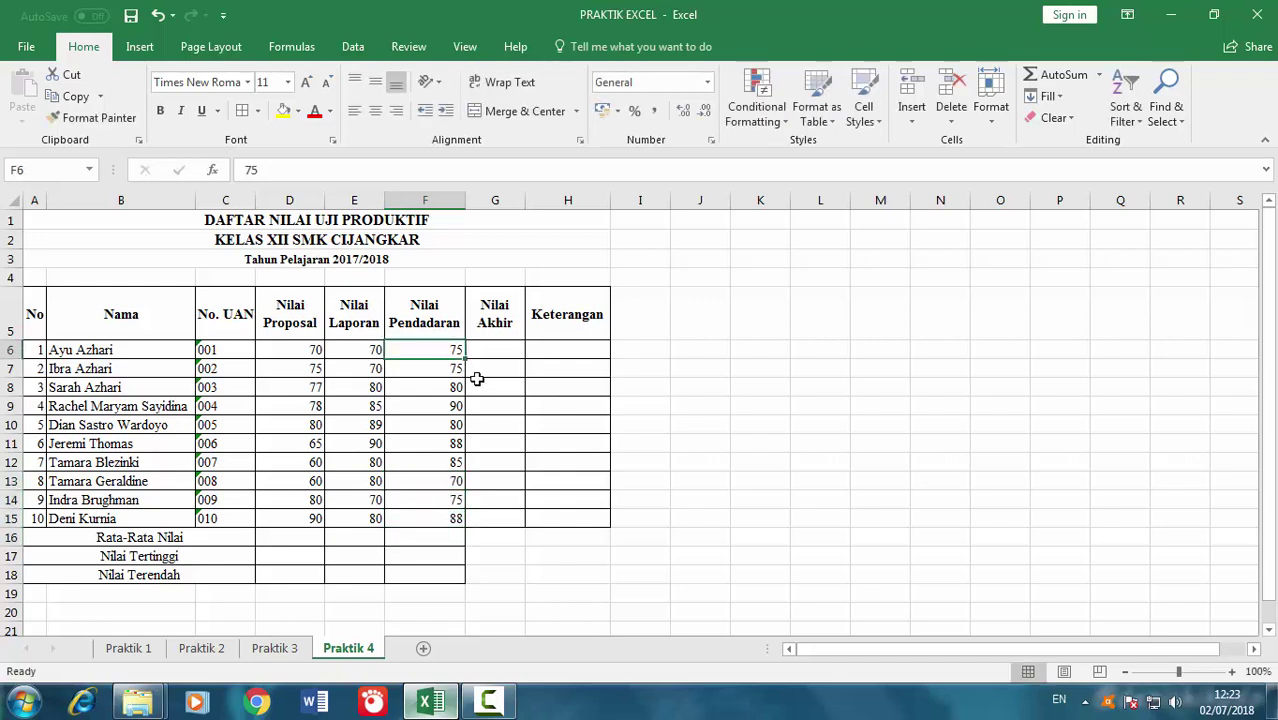
Enter =AVERAGE(D6:F6) in G6 for the first student's Nilai Akhir
{"action": "left_click", "coordinate": [493, 354]}
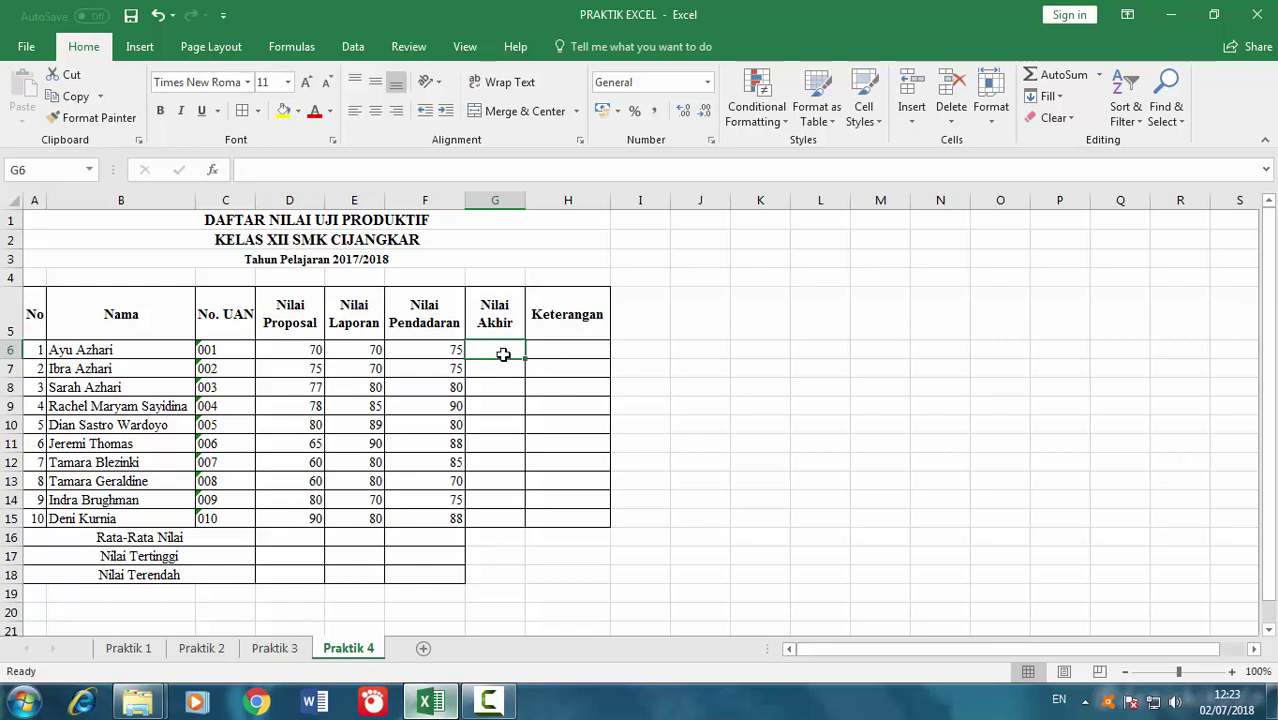
{"action": "type", "text": "="}
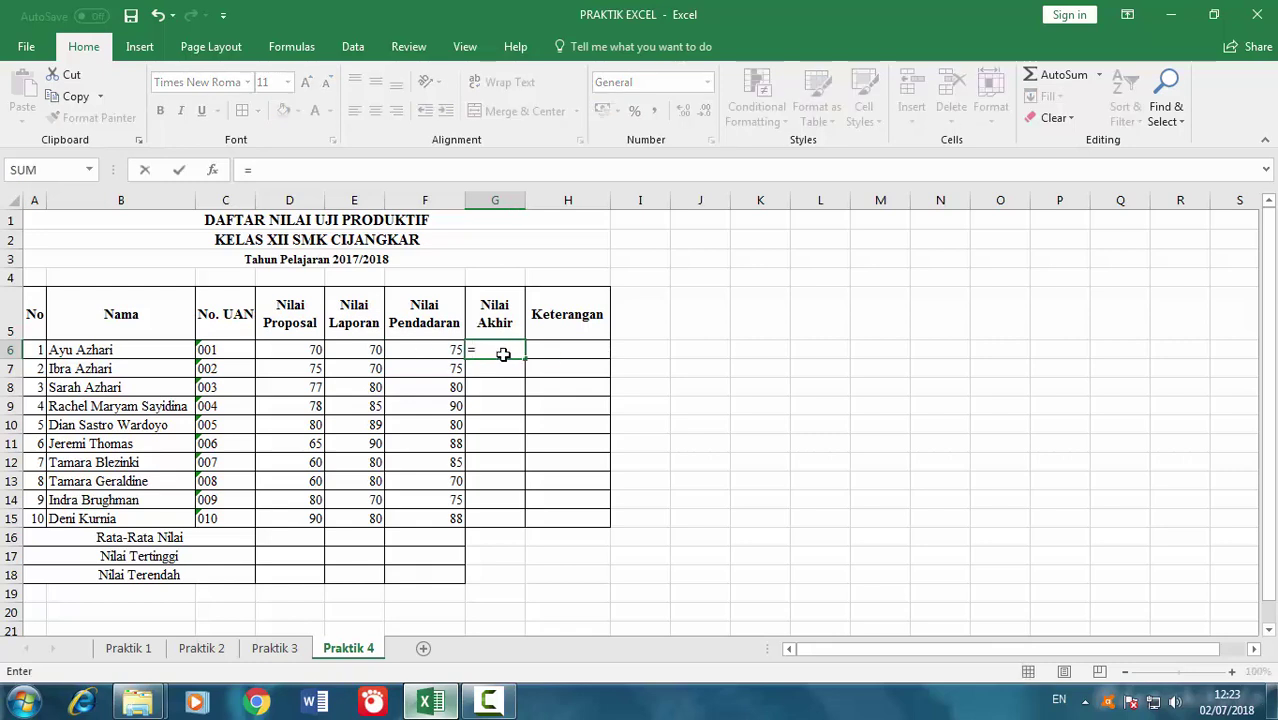
{"action": "type", "text": "avera"}
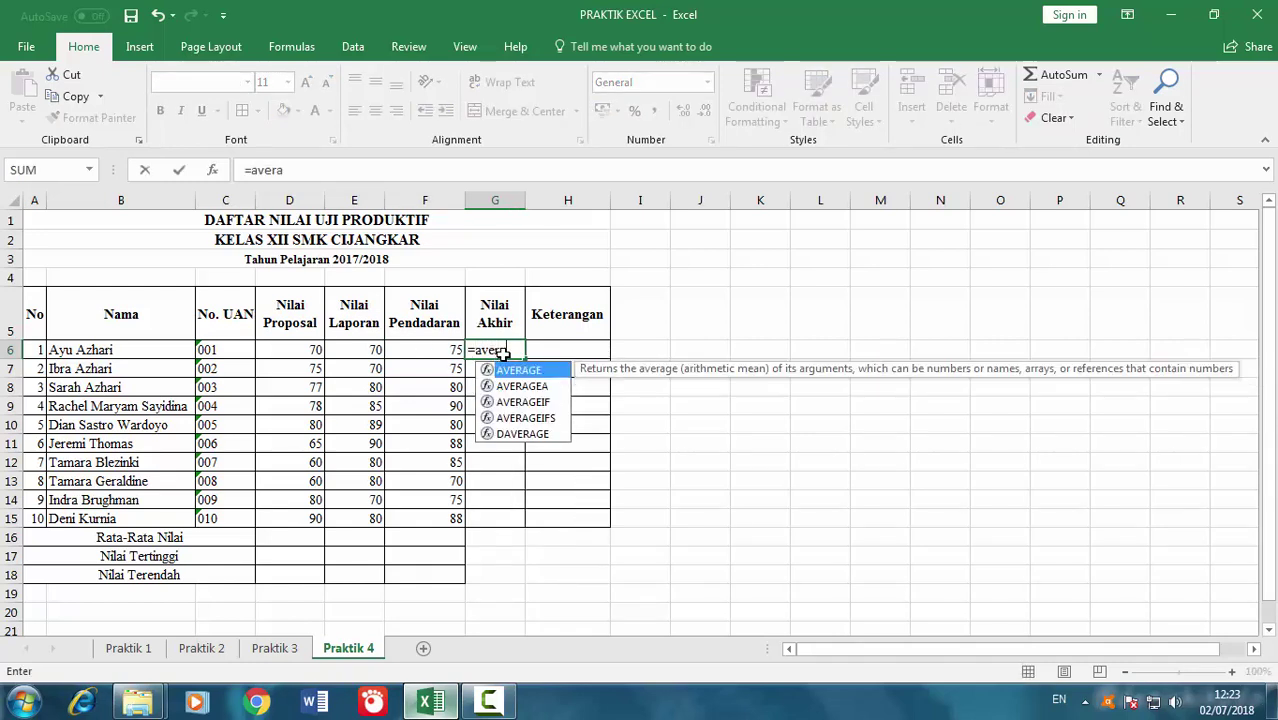
{"action": "type", "text": "ge("}
{"action": "left_click_drag", "start_coordinate": [294, 350], "coordinate": [425, 349]}
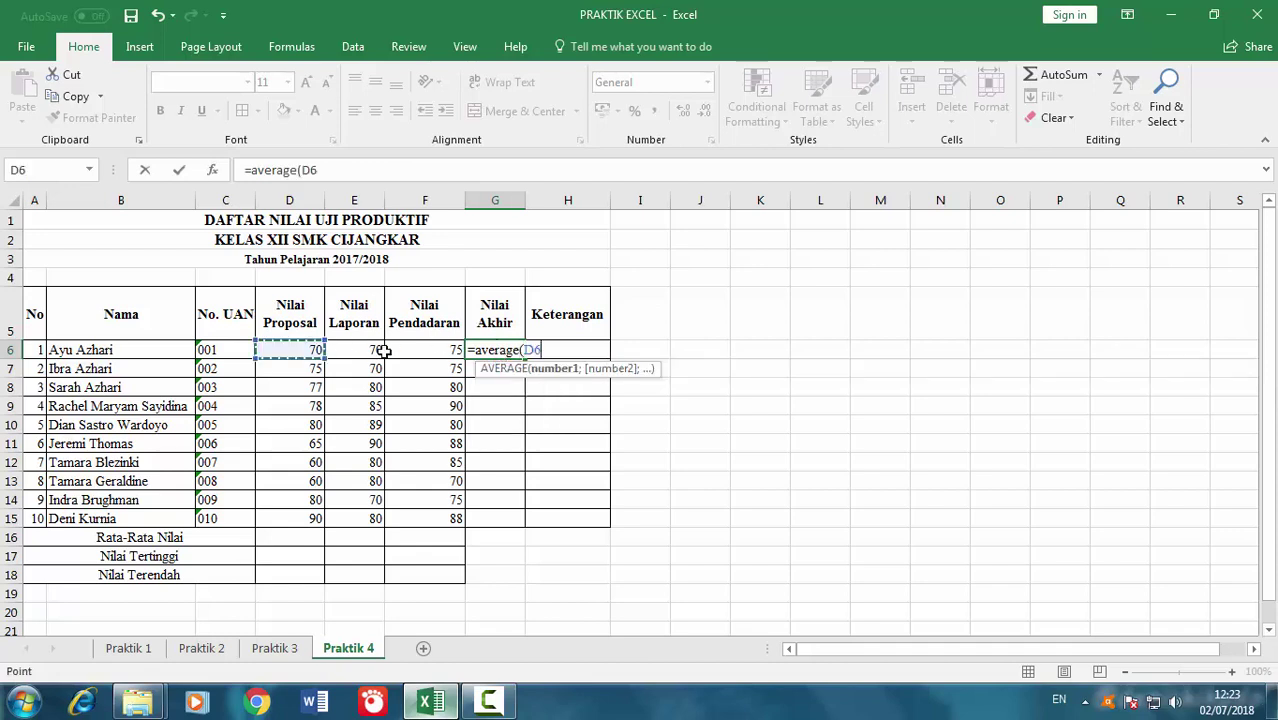
{"action": "key", "text": "Return"}
{"action": "left_click", "coordinate": [450, 405]}
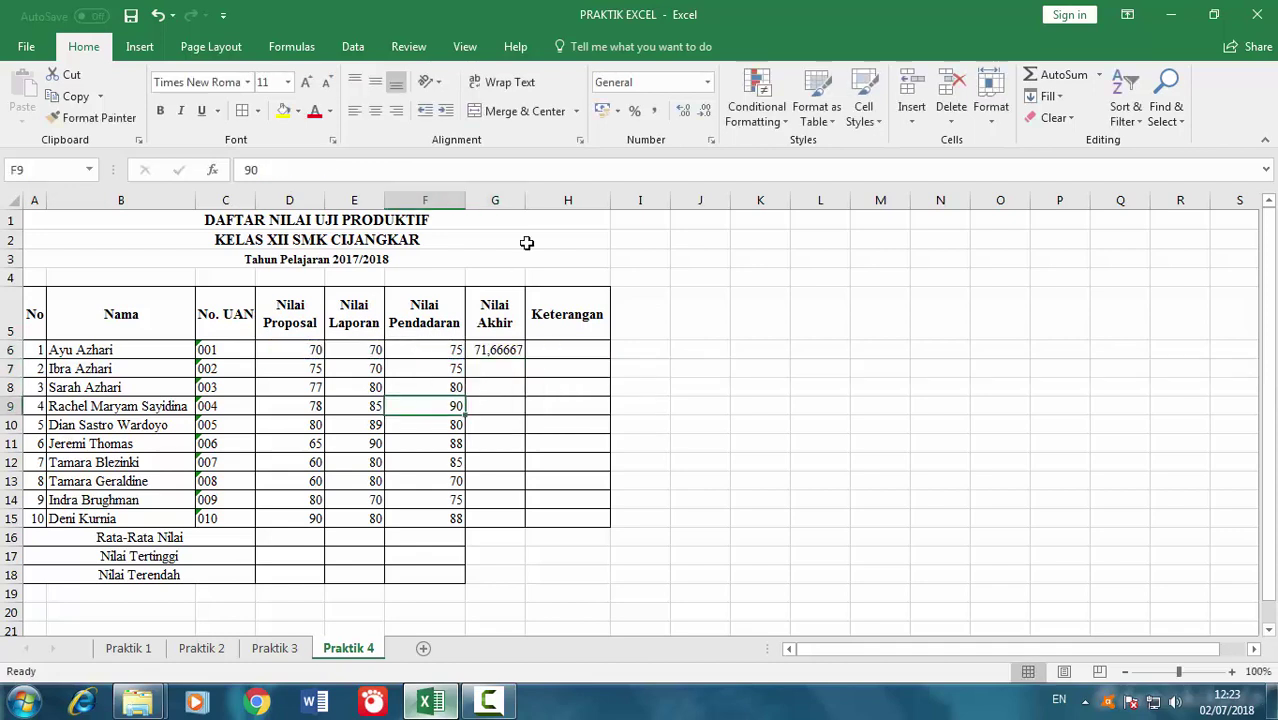
Widen column G and fill the average formula down to G15
{"action": "left_click_drag", "start_coordinate": [525, 200], "coordinate": [539, 200]}
{"action": "left_click", "coordinate": [579, 368]}
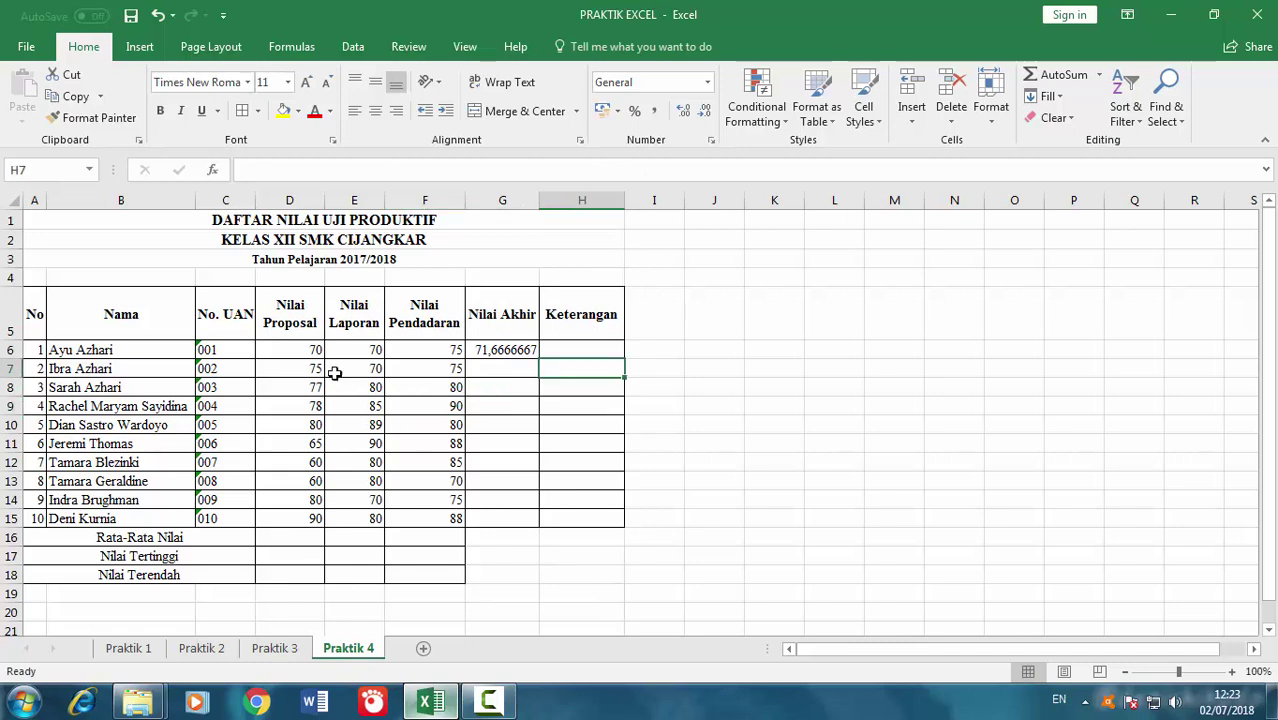
{"action": "left_click", "coordinate": [533, 347]}
{"action": "left_click_drag", "start_coordinate": [538, 358], "coordinate": [536, 520]}
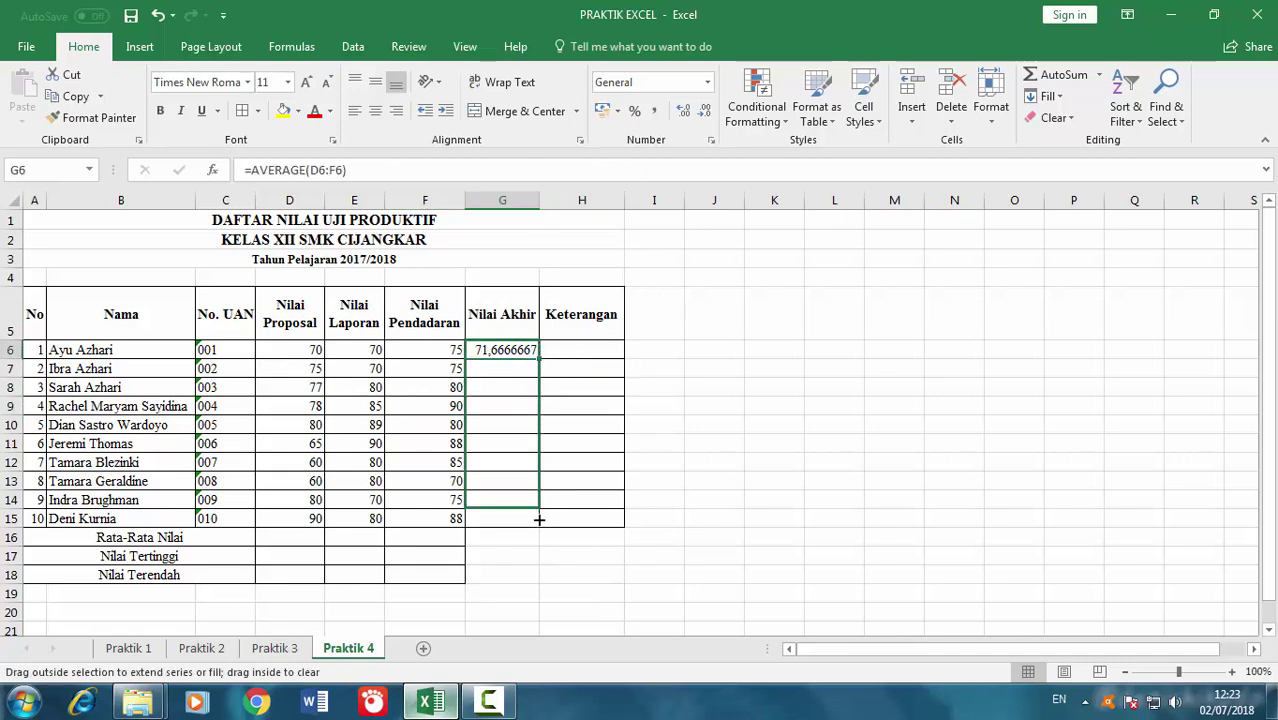
{"action": "left_click", "coordinate": [297, 537]}
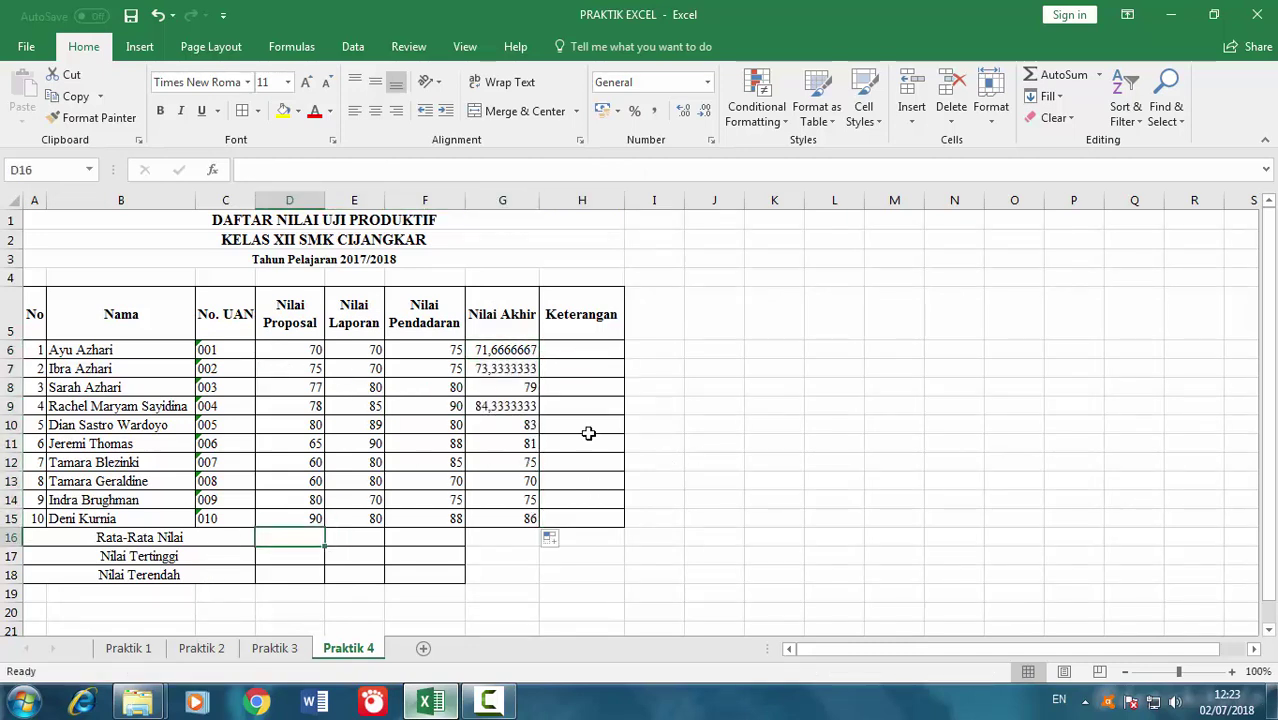
{"action": "left_click", "coordinate": [615, 370]}
{"action": "left_click", "coordinate": [622, 350]}
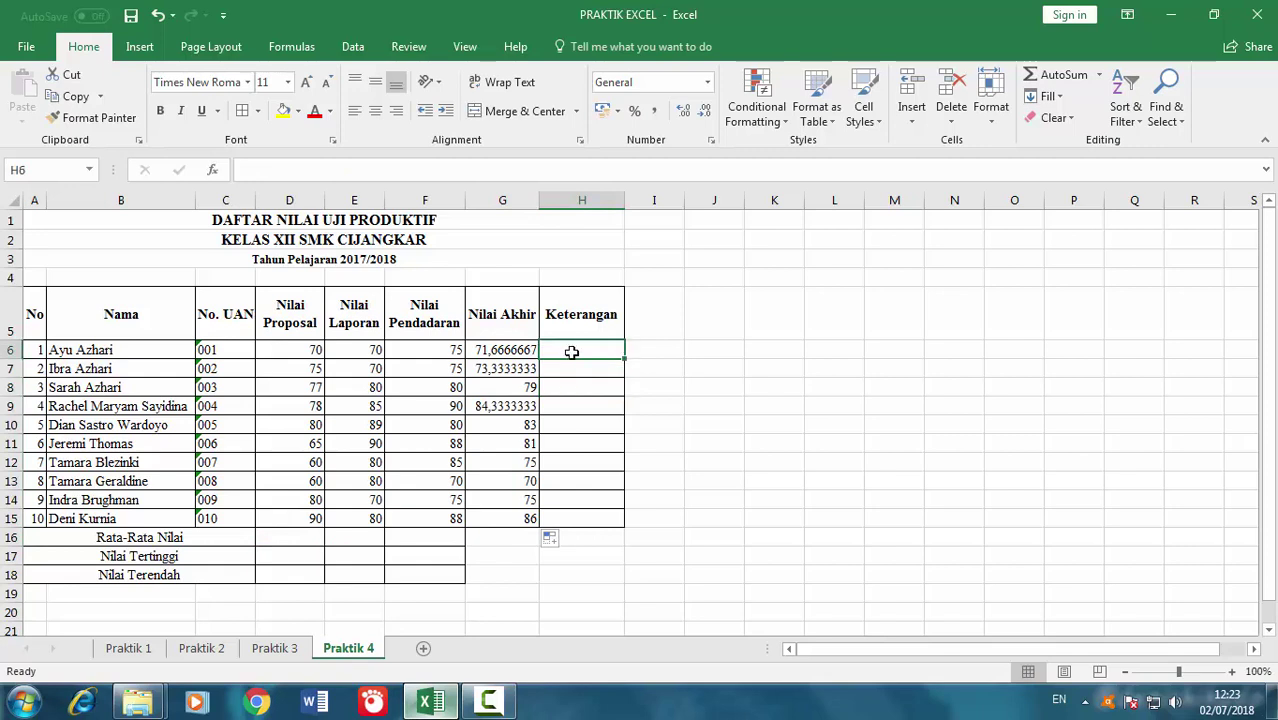
{"action": "type", "text": "="}
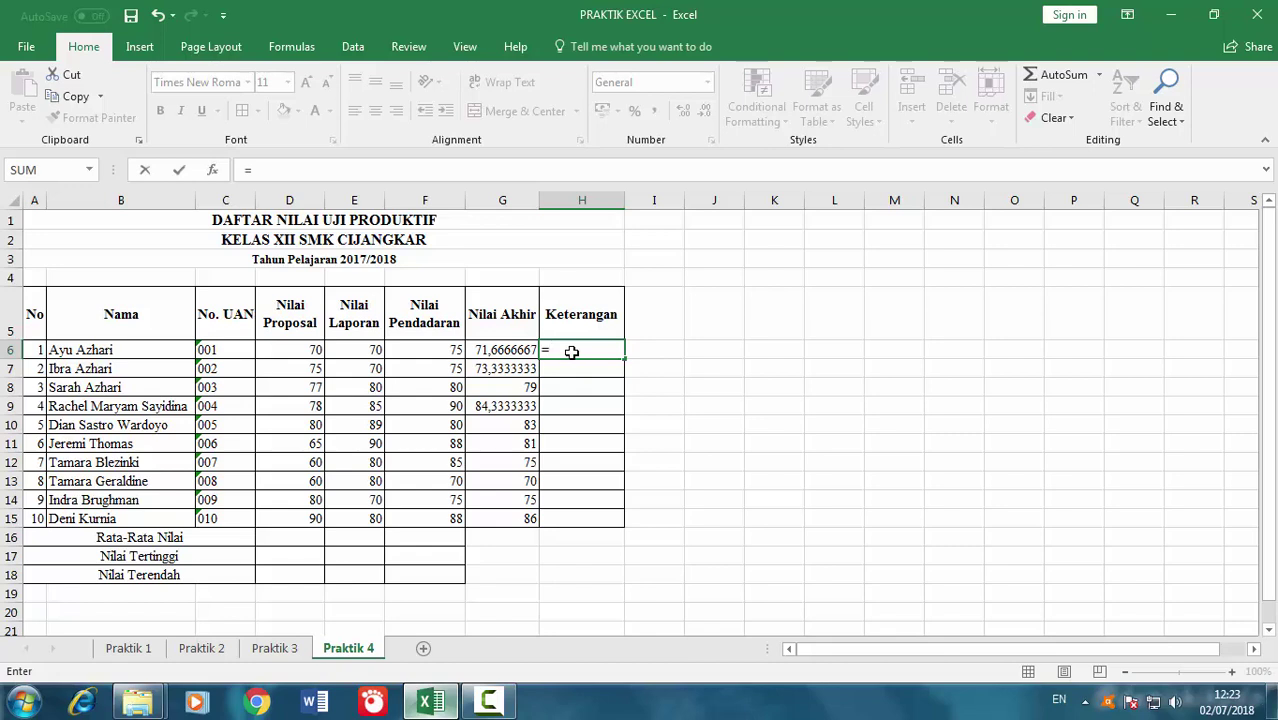
{"action": "left_click", "coordinate": [495, 368]}
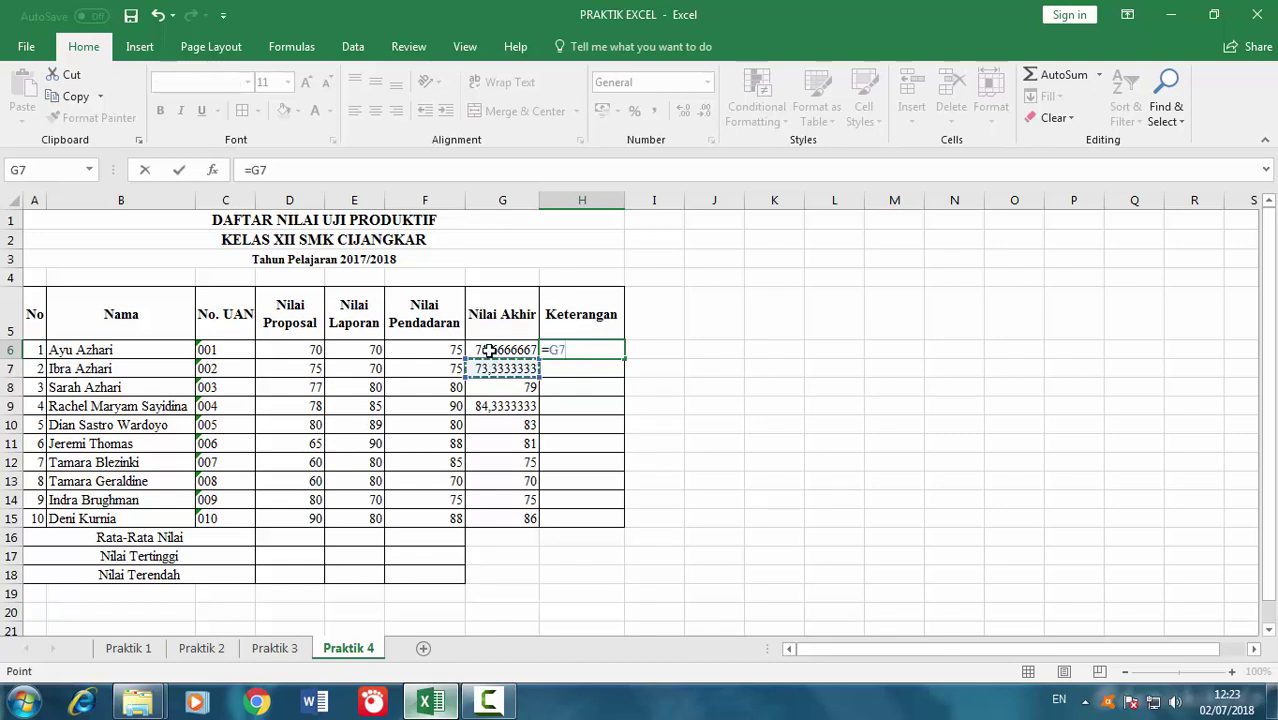
{"action": "key", "text": "Escape"}
{"action": "left_click", "coordinate": [489, 350]}
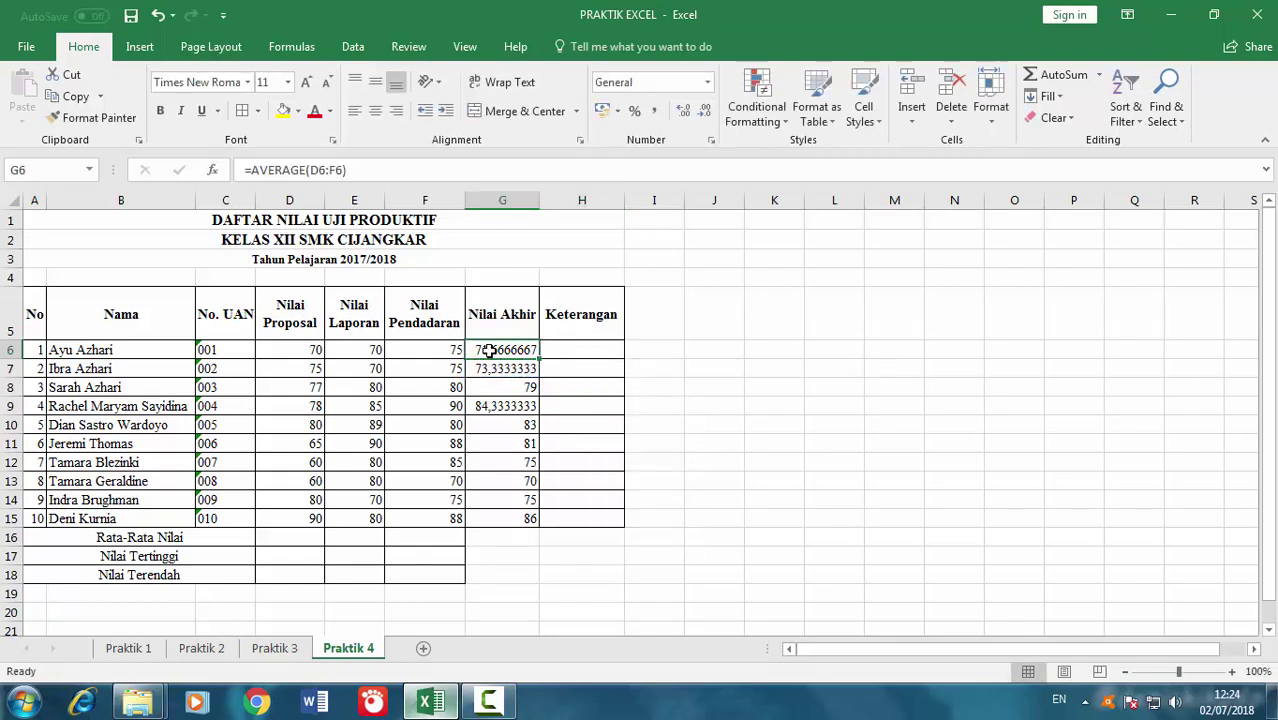
Enter the weighted formula =((3*F6)+D6+E6)/5 in G6, accepting Excel's correction
{"action": "type", "text": "((3"}
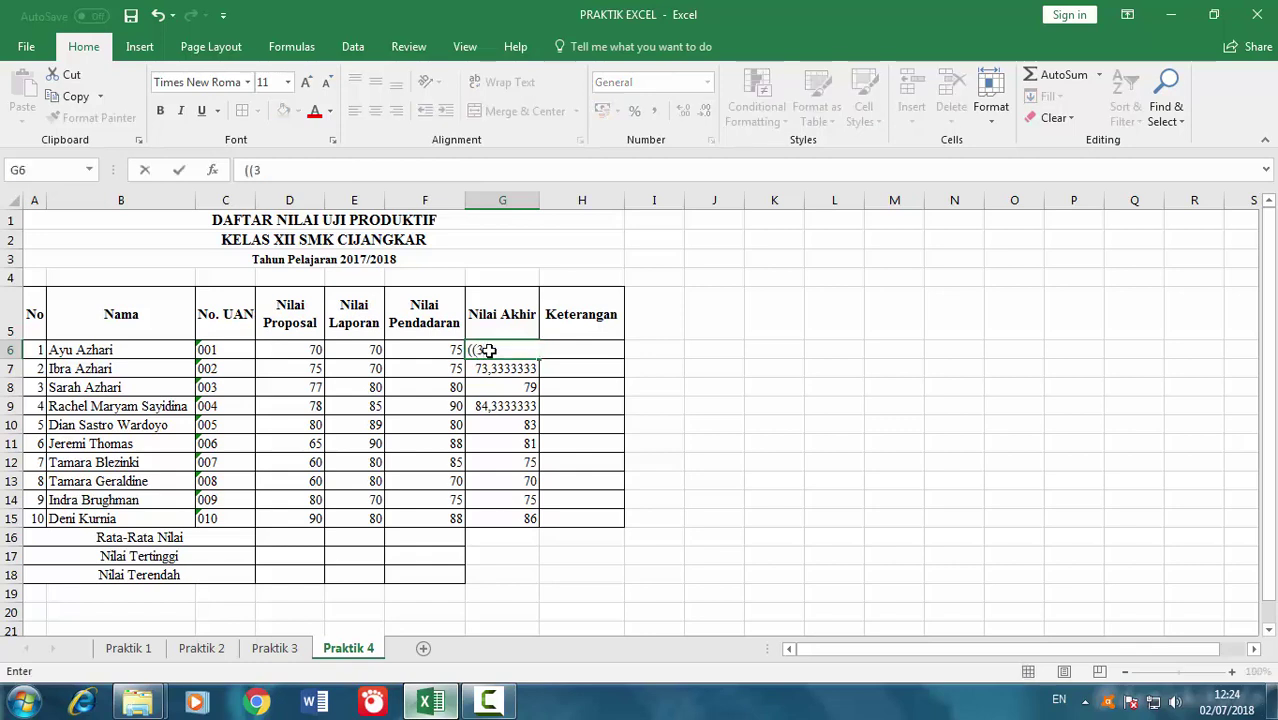
{"action": "type", "text": "*"}
{"action": "left_click", "coordinate": [312, 352]}
{"action": "left_click", "coordinate": [503, 350]}
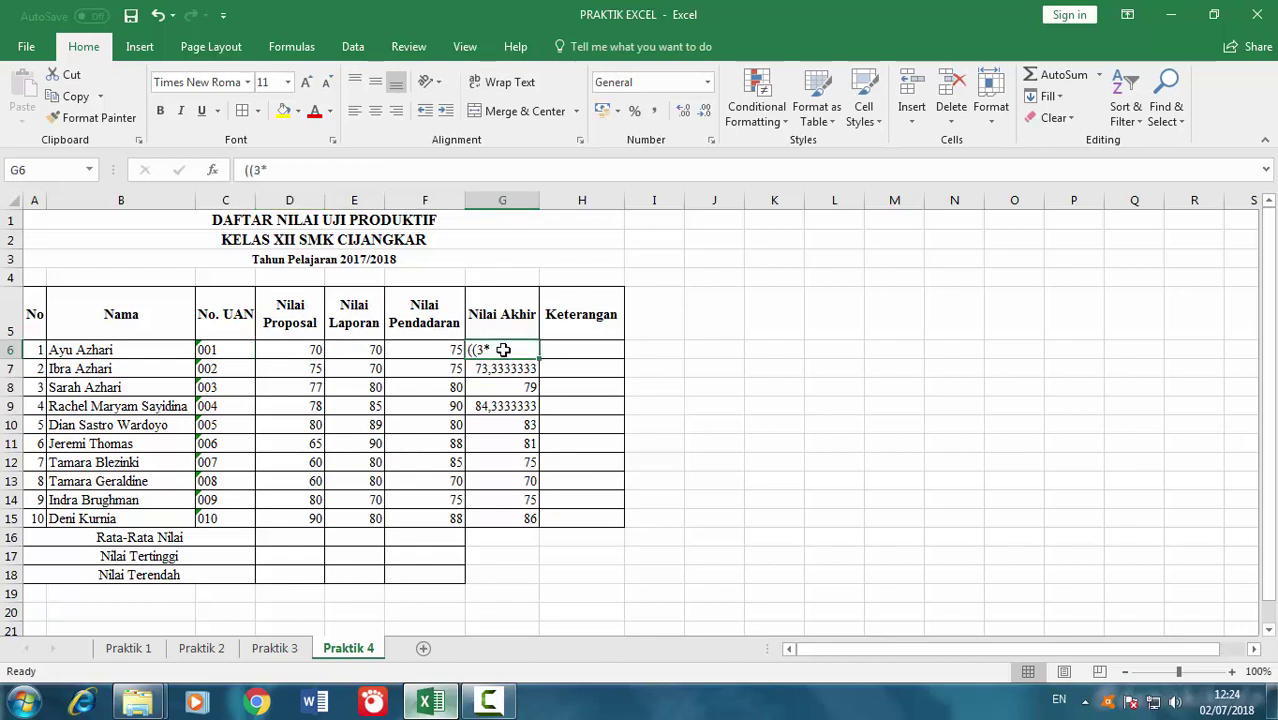
{"action": "double_click", "coordinate": [503, 350]}
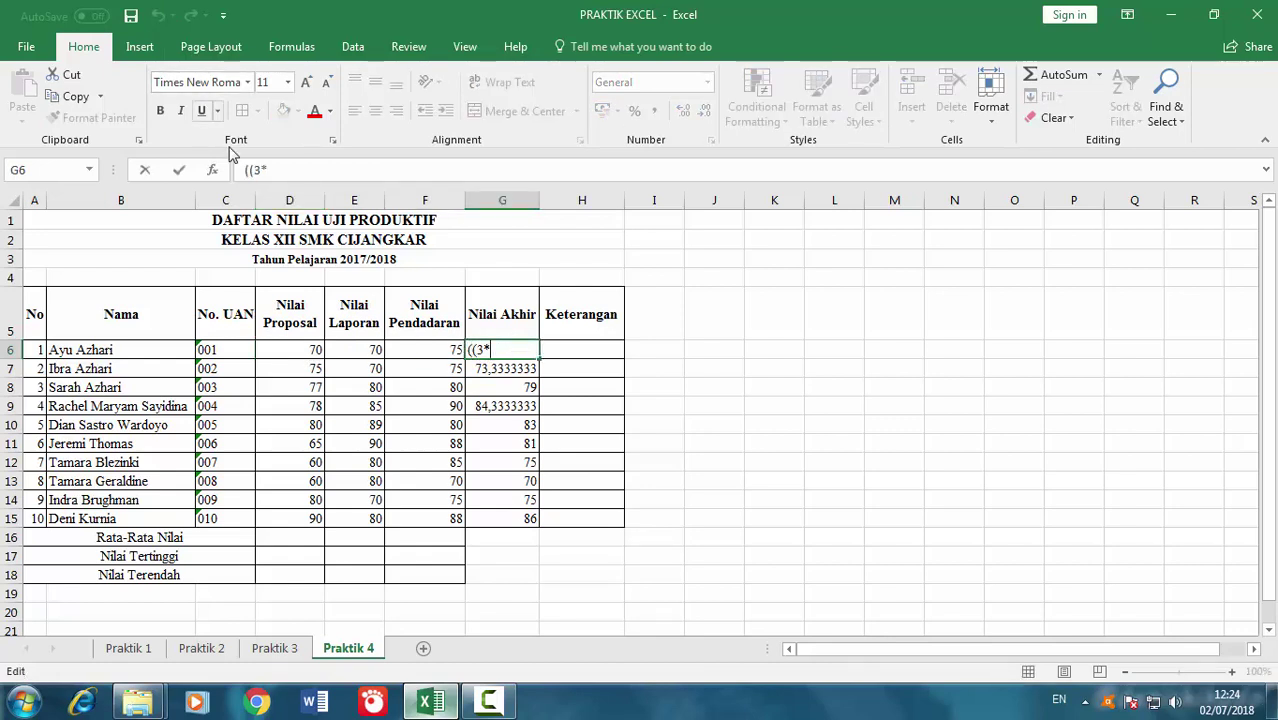
{"action": "left_click", "coordinate": [245, 171]}
{"action": "type", "text": "="}
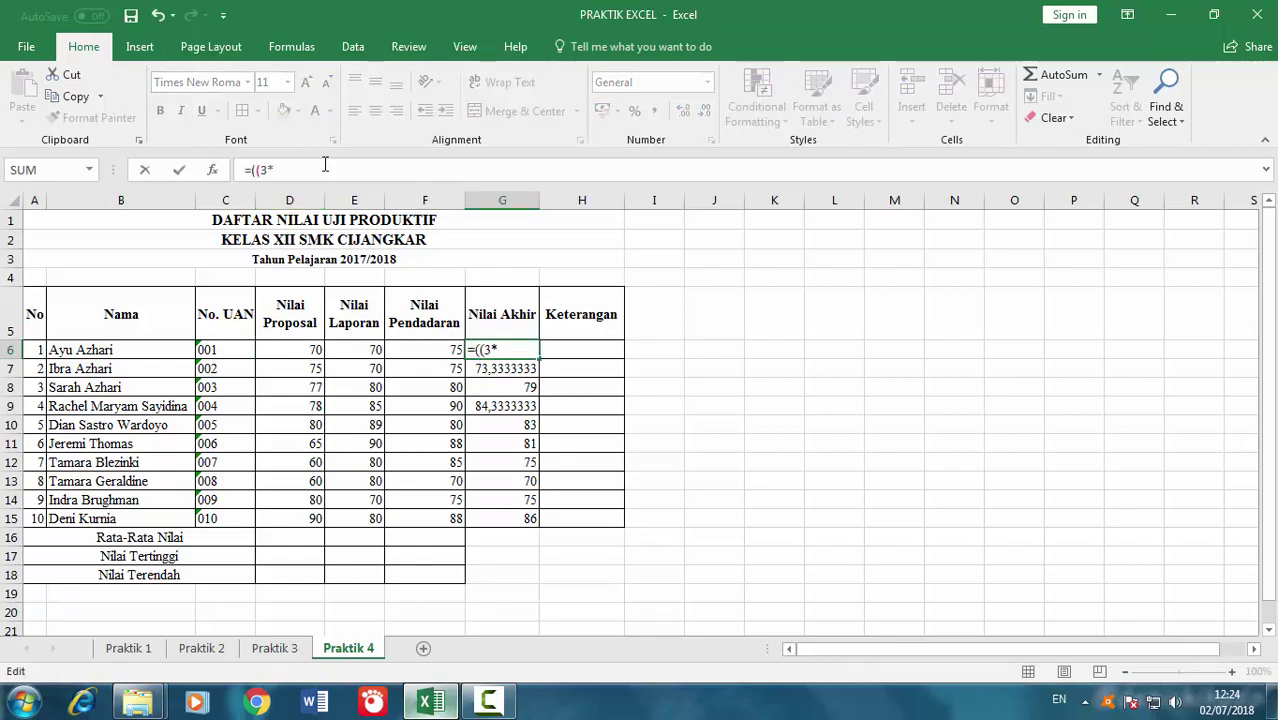
{"action": "left_click", "coordinate": [298, 348]}
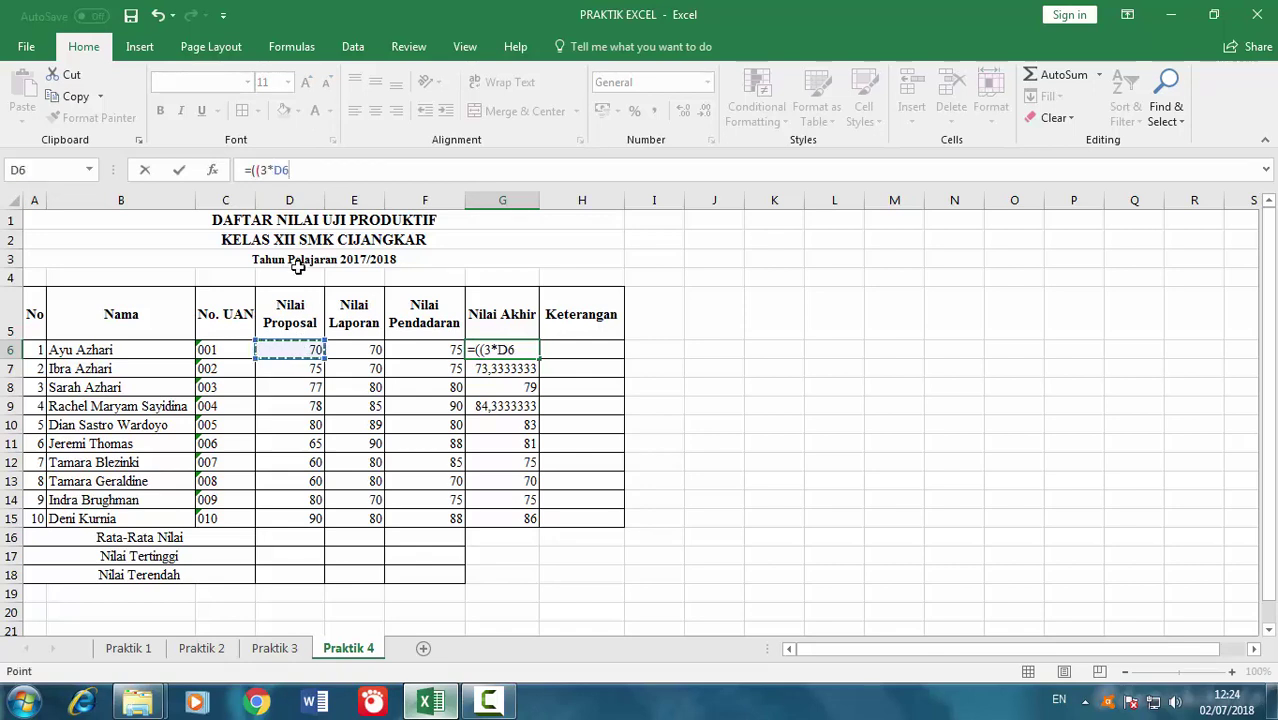
{"action": "left_click", "coordinate": [432, 349]}
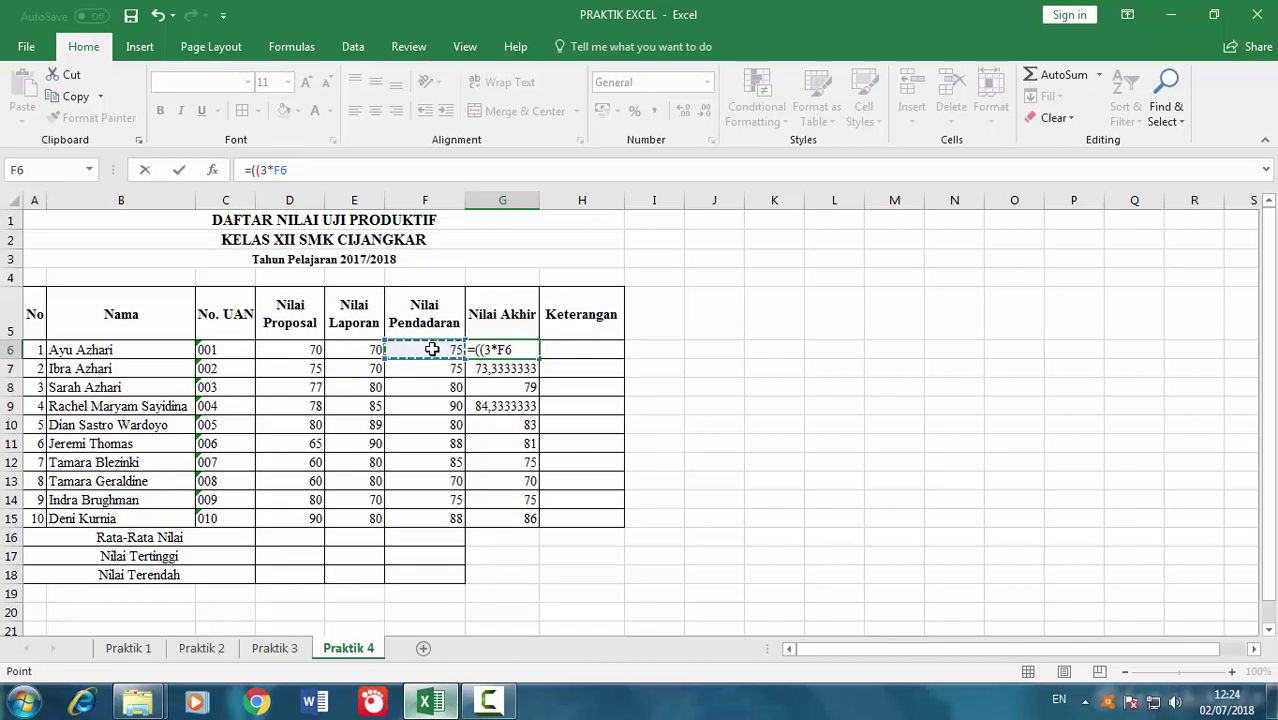
{"action": "type", "text": ")+"}
{"action": "left_click", "coordinate": [262, 352]}
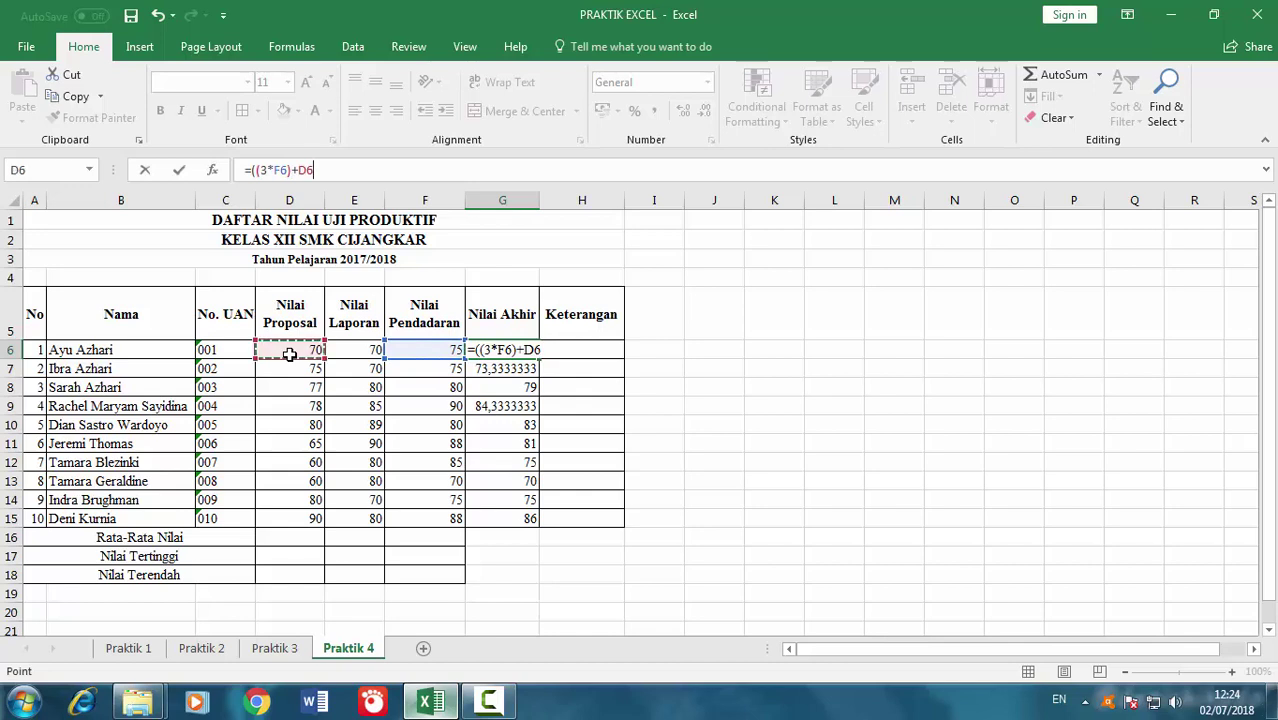
{"action": "type", "text": "+"}
{"action": "left_click", "coordinate": [369, 349]}
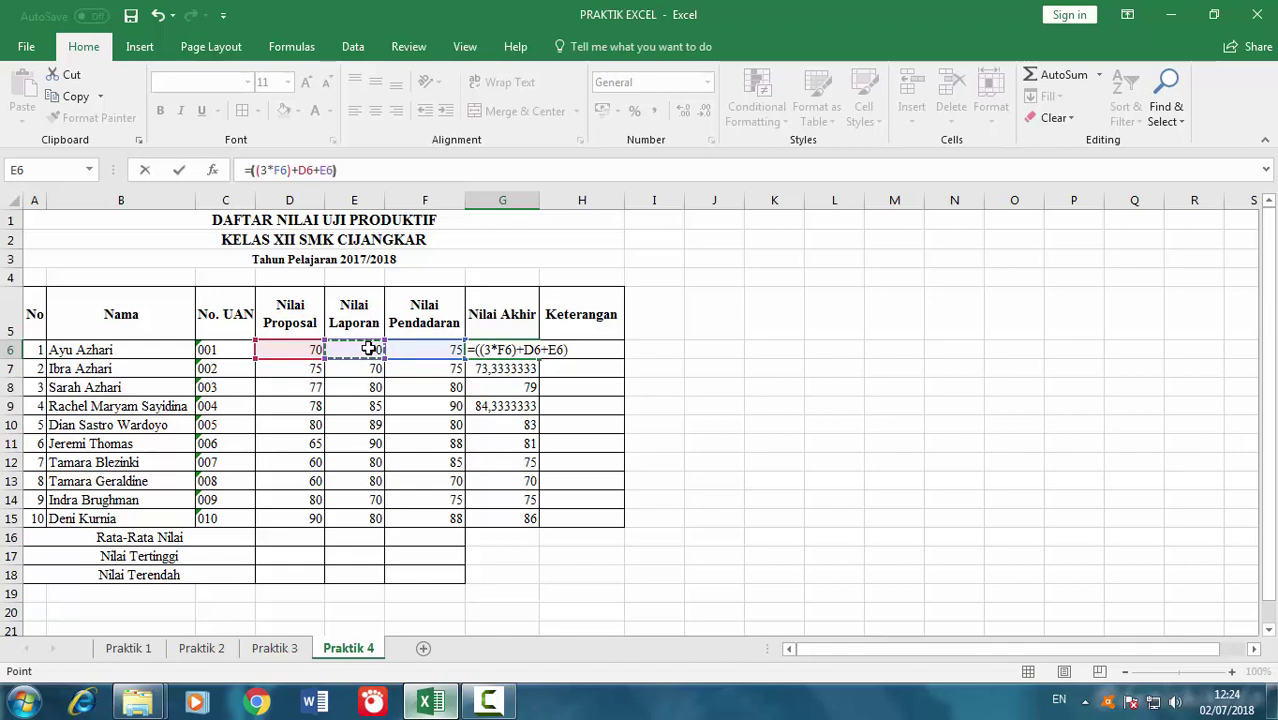
{"action": "type", "text": ")/5"}
{"action": "type", "text": "\\"}
{"action": "key", "text": "Return"}
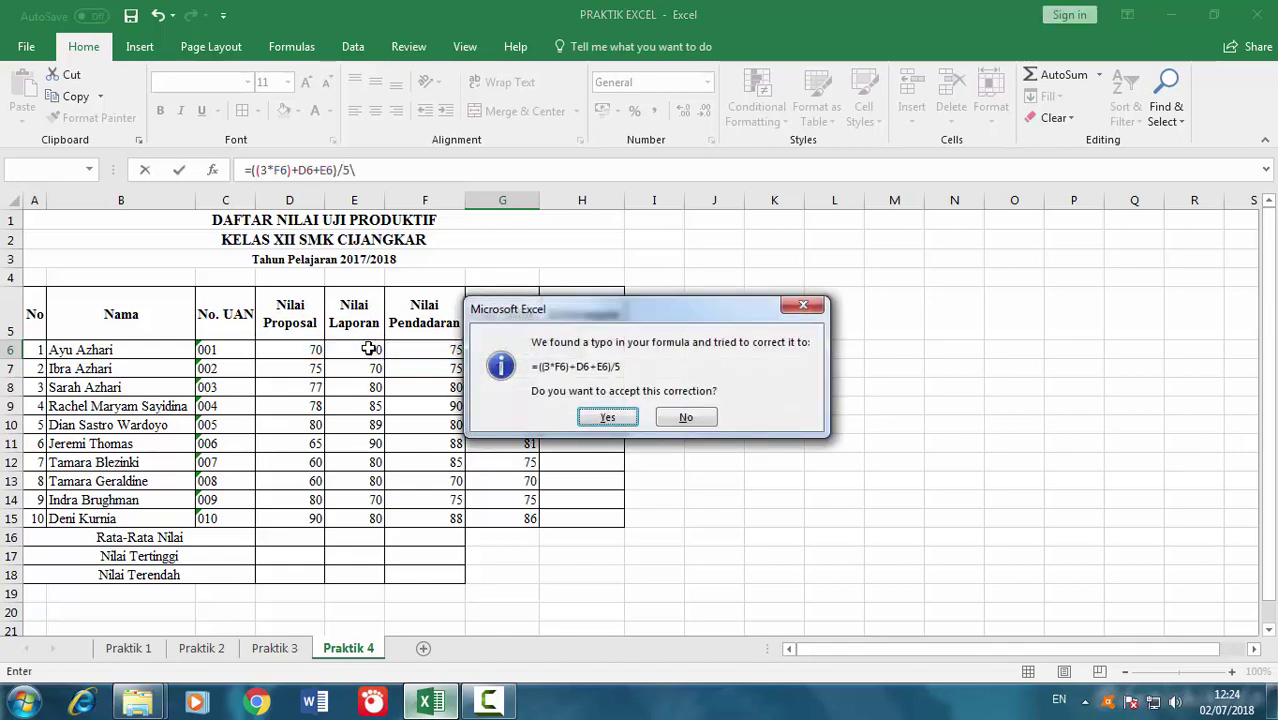
{"action": "key", "text": "Return"}
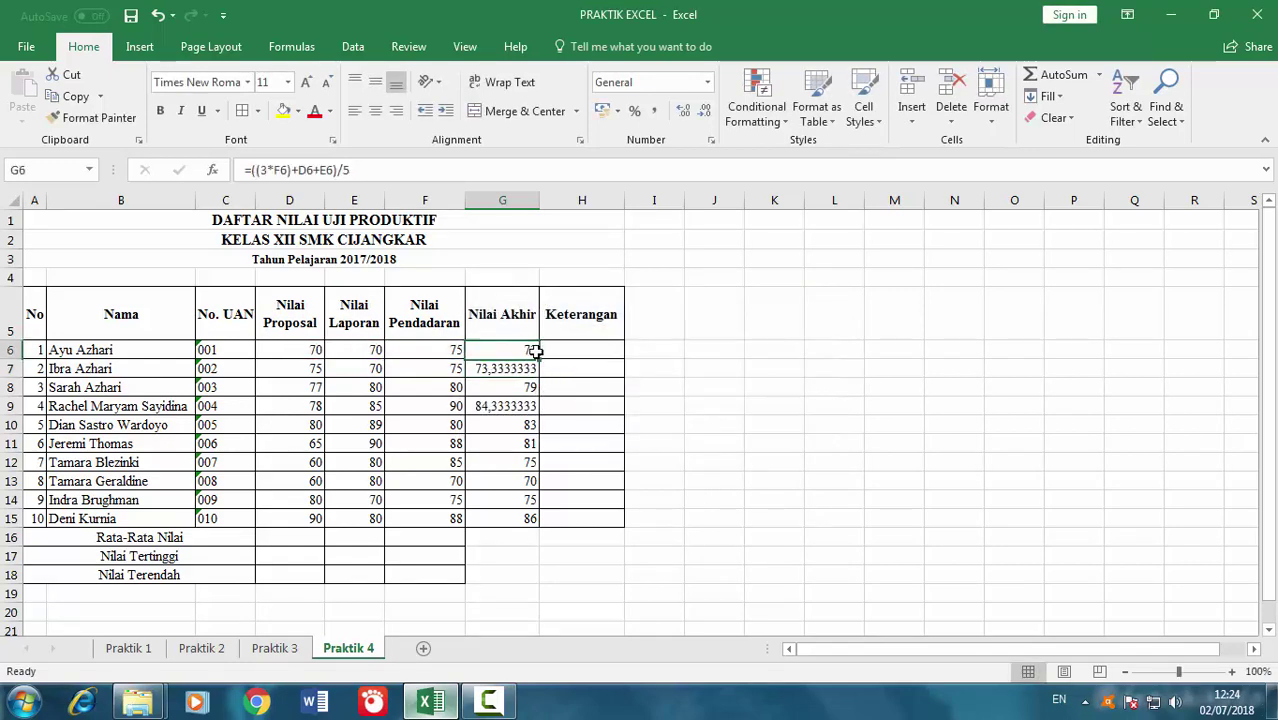
Fill the weighted Nilai Akhir formula down to G15
{"action": "left_click_drag", "start_coordinate": [537, 360], "coordinate": [537, 530]}
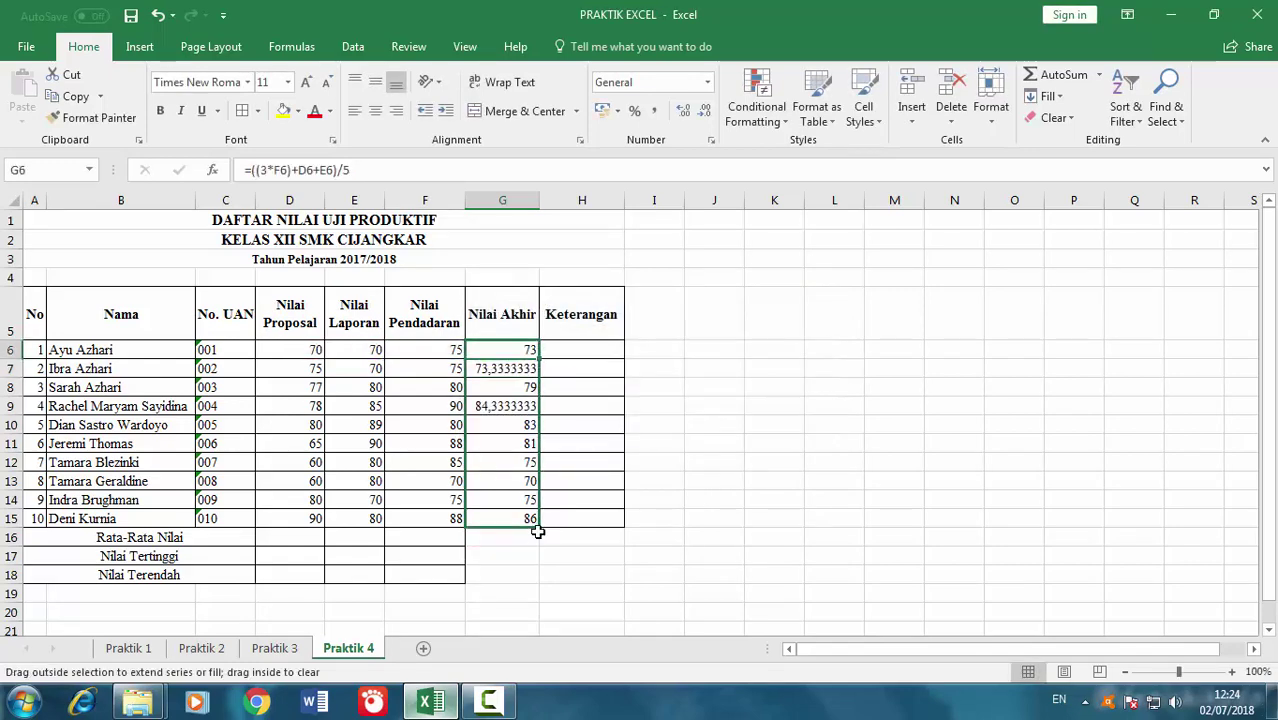
{"action": "left_click", "coordinate": [732, 461]}
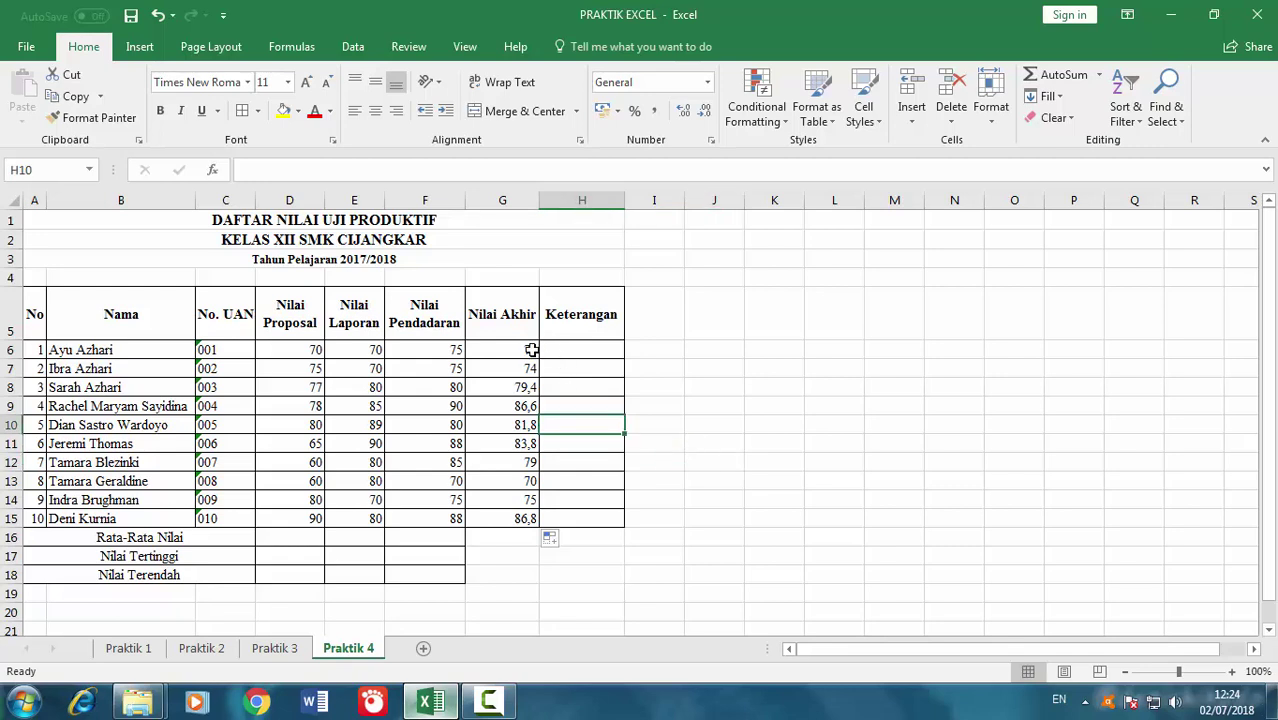
{"action": "left_click", "coordinate": [510, 349]}
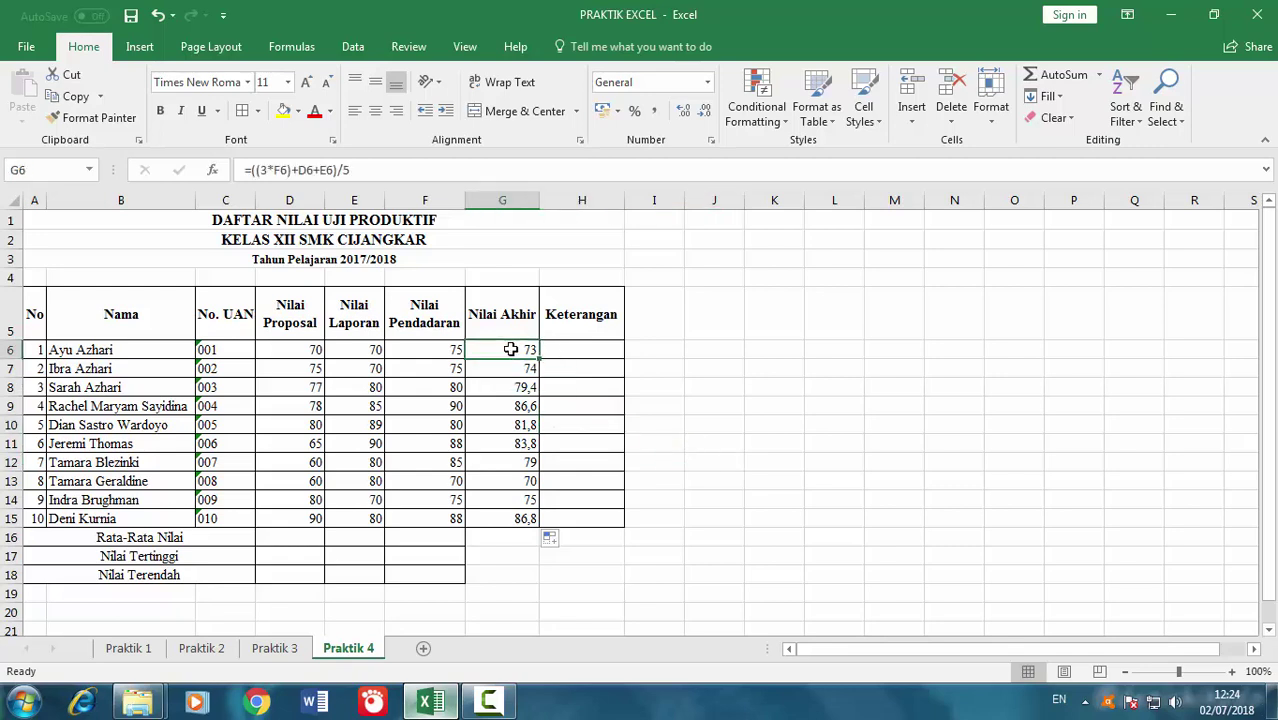
Enter =IF(G6>=70;"LULUS";"GAGAL") in H6, correcting the mistyped fail label
{"action": "left_click", "coordinate": [577, 351]}
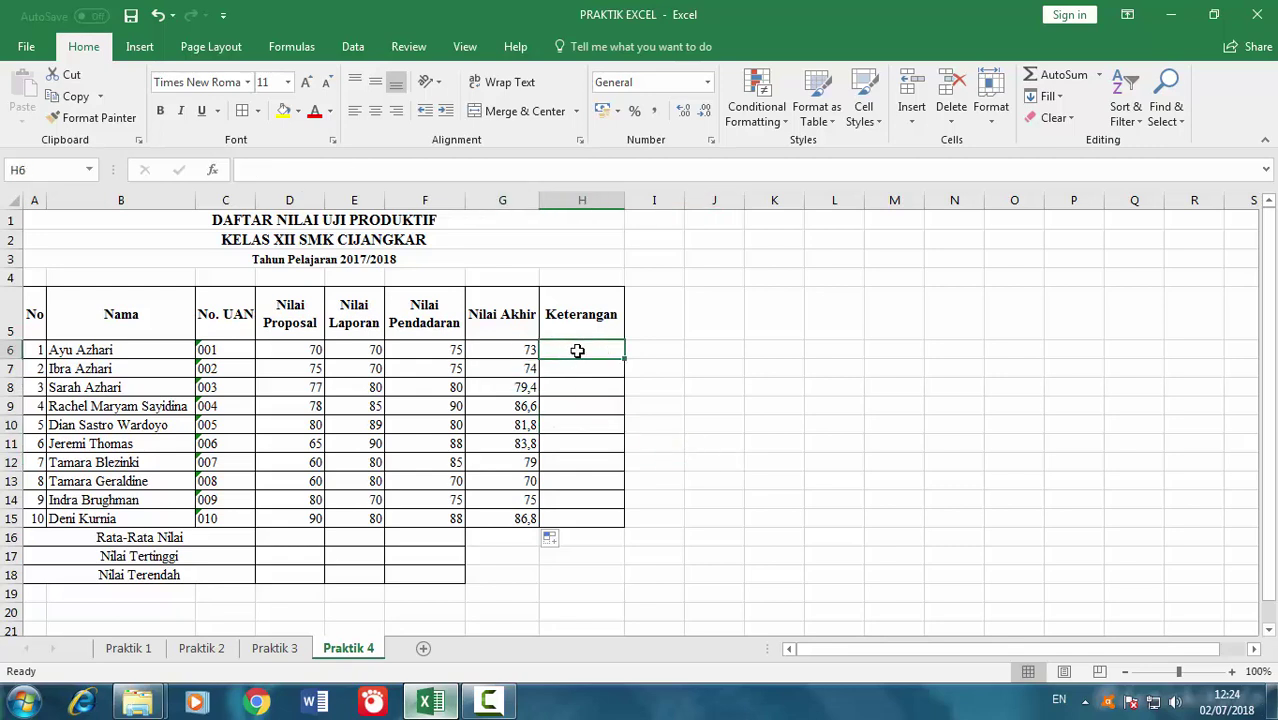
{"action": "type", "text": "=if"}
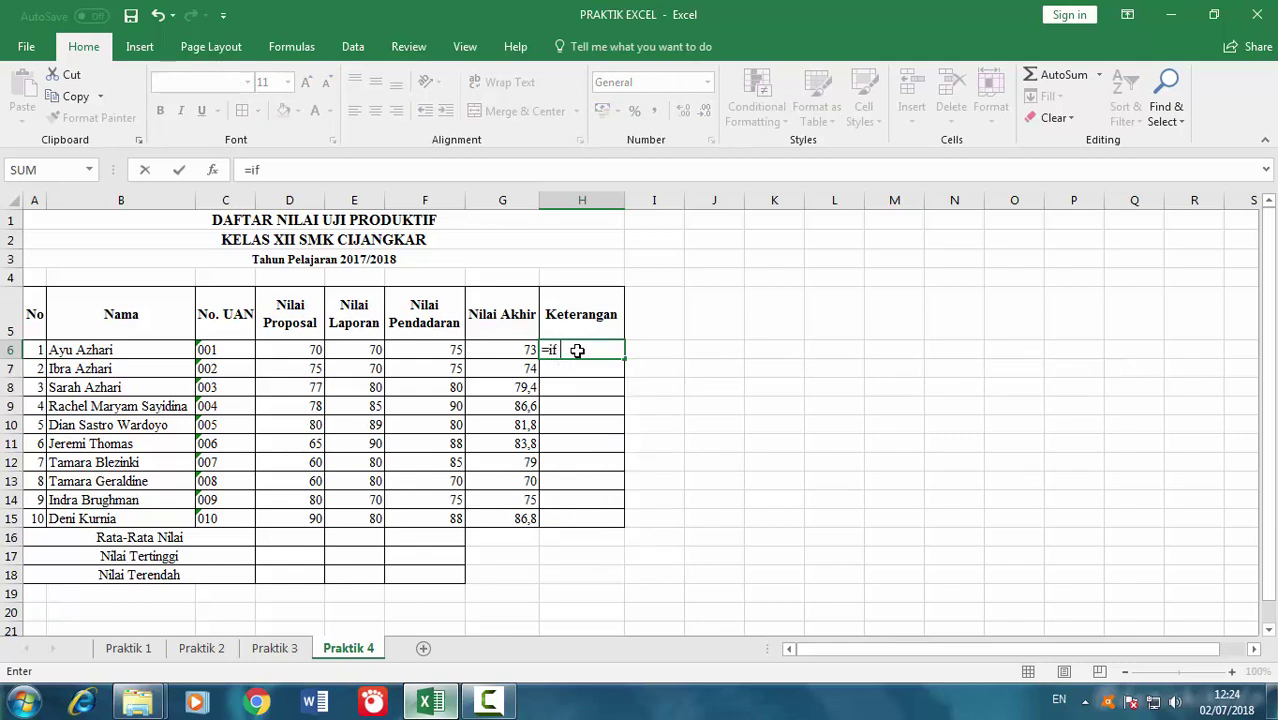
{"action": "type", "text": "("}
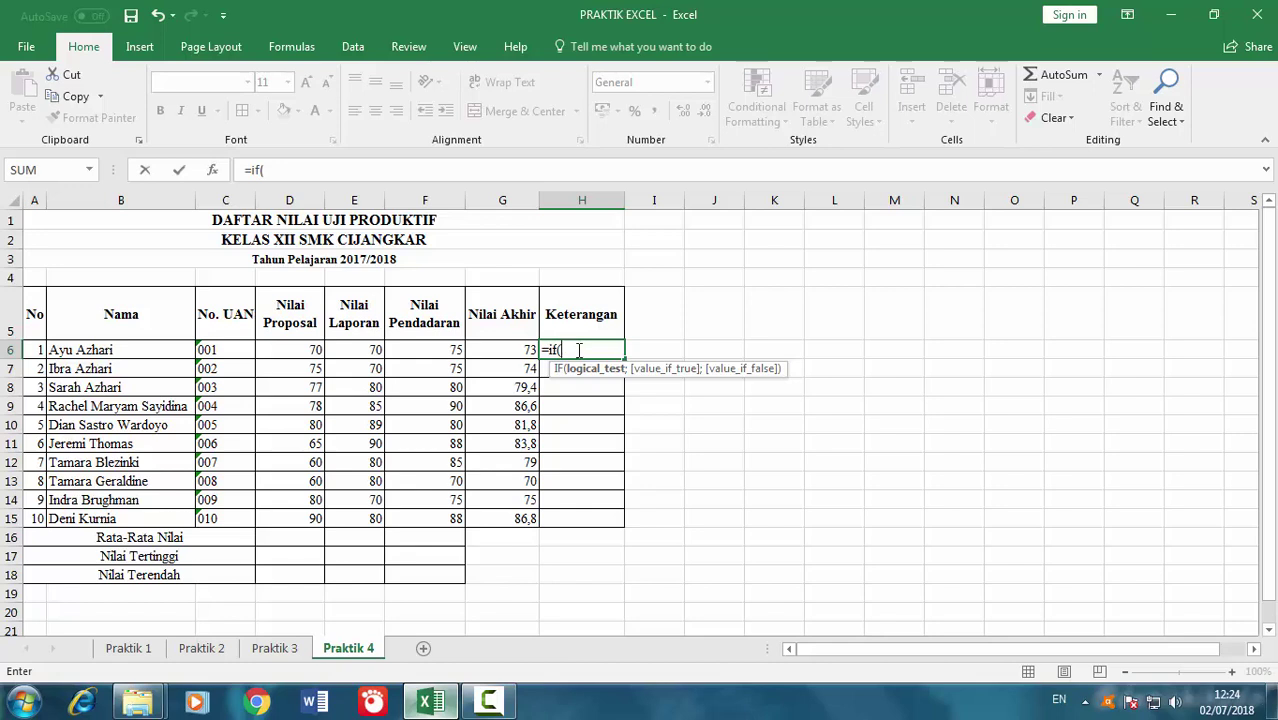
{"action": "left_click", "coordinate": [513, 349]}
{"action": "type", "text": ">="}
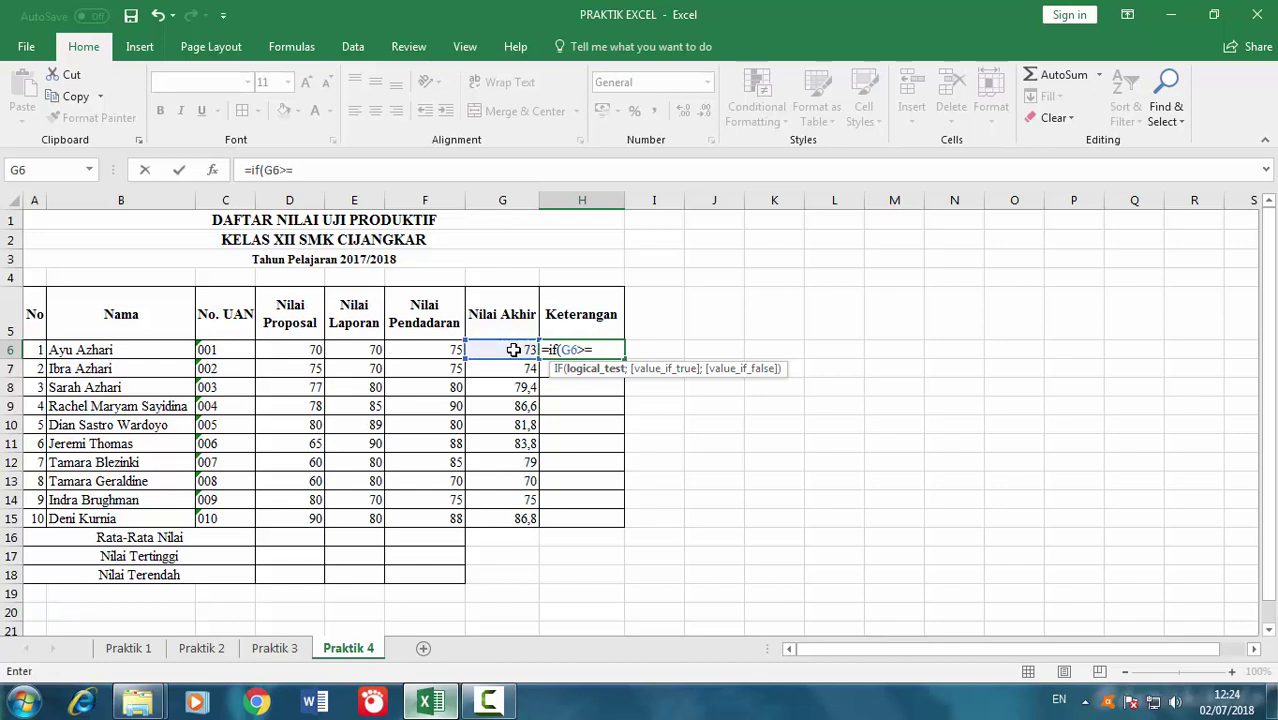
{"action": "type", "text": "7"}
{"action": "type", "text": "0;"}
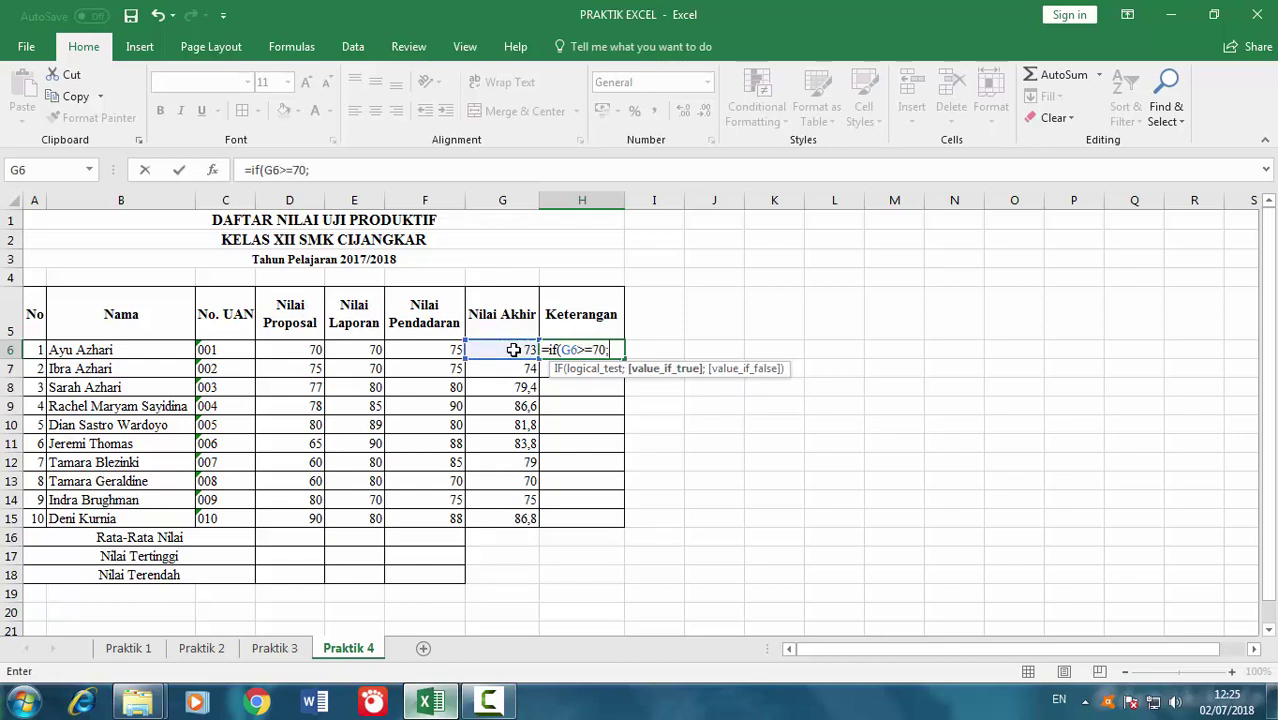
{"action": "type", "text": "LU"}
{"action": "type", "text": ";\"B"}
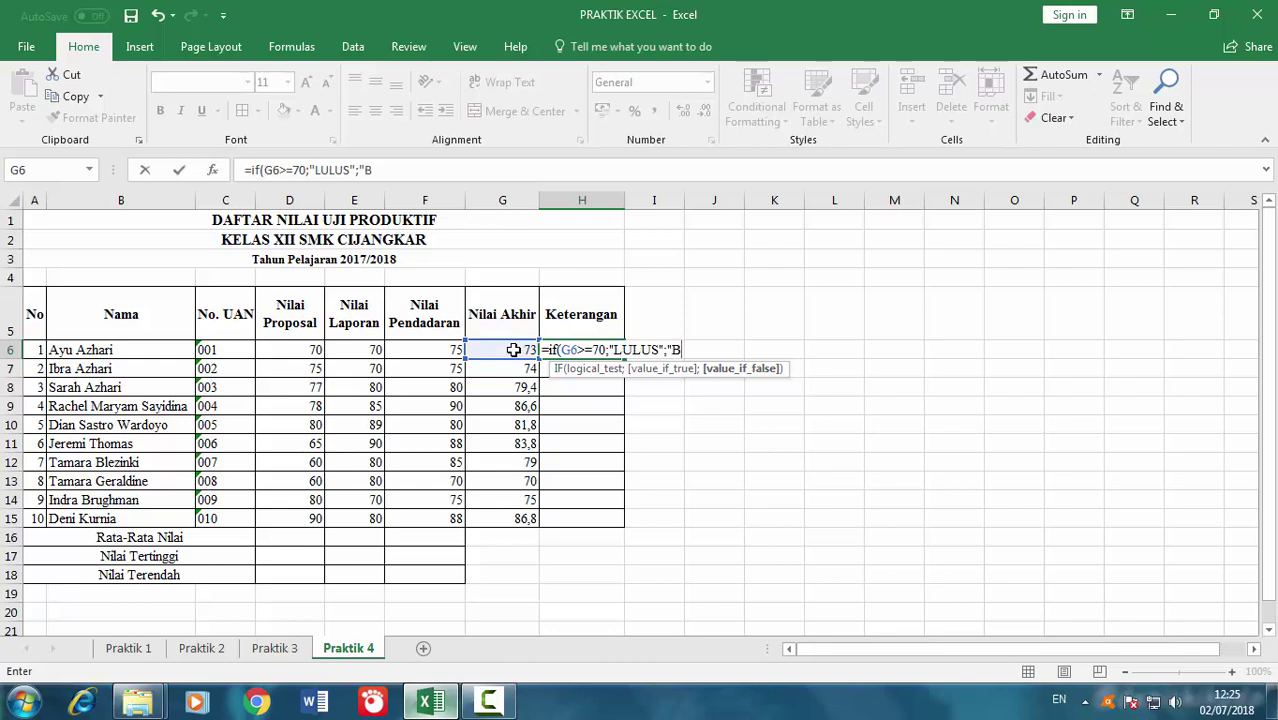
{"action": "type", "text": "EL"}
{"action": "key", "text": "BackSpace"}
{"action": "key", "text": "BackSpace"}
{"action": "key", "text": "BackSpace"}
{"action": "type", "text": "GAGAL"}
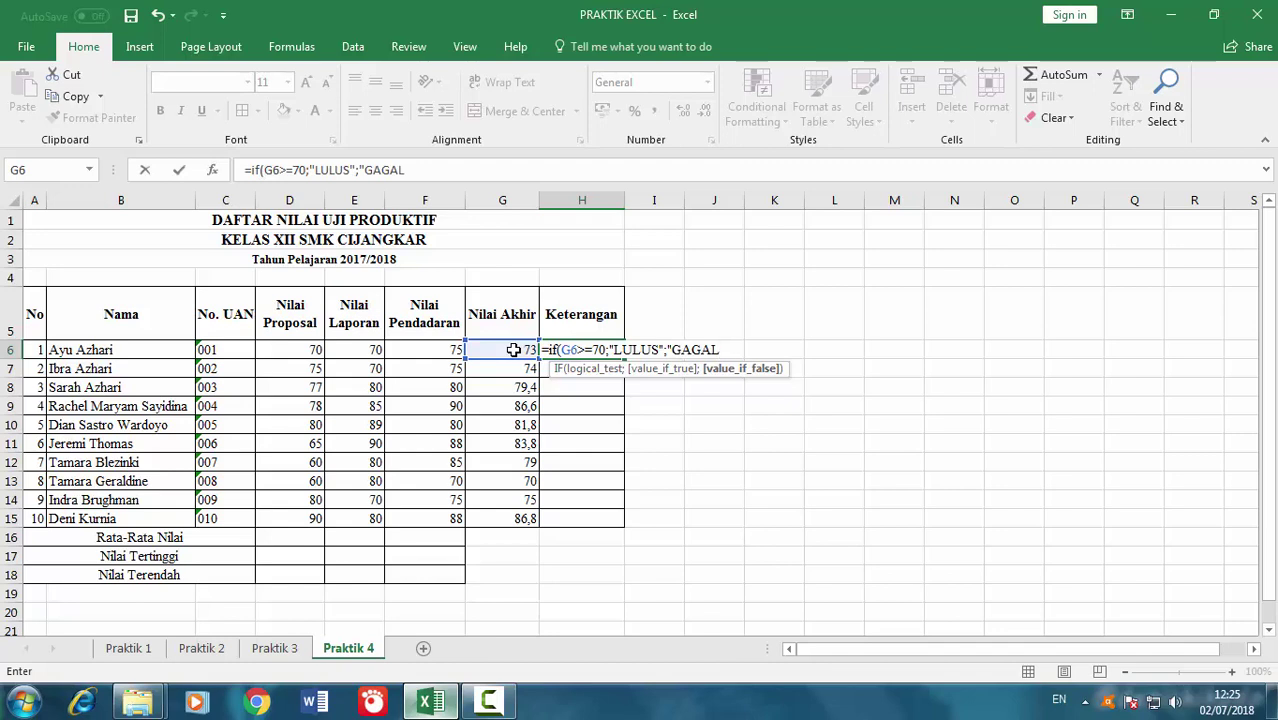
{"action": "key", "text": "Return"}
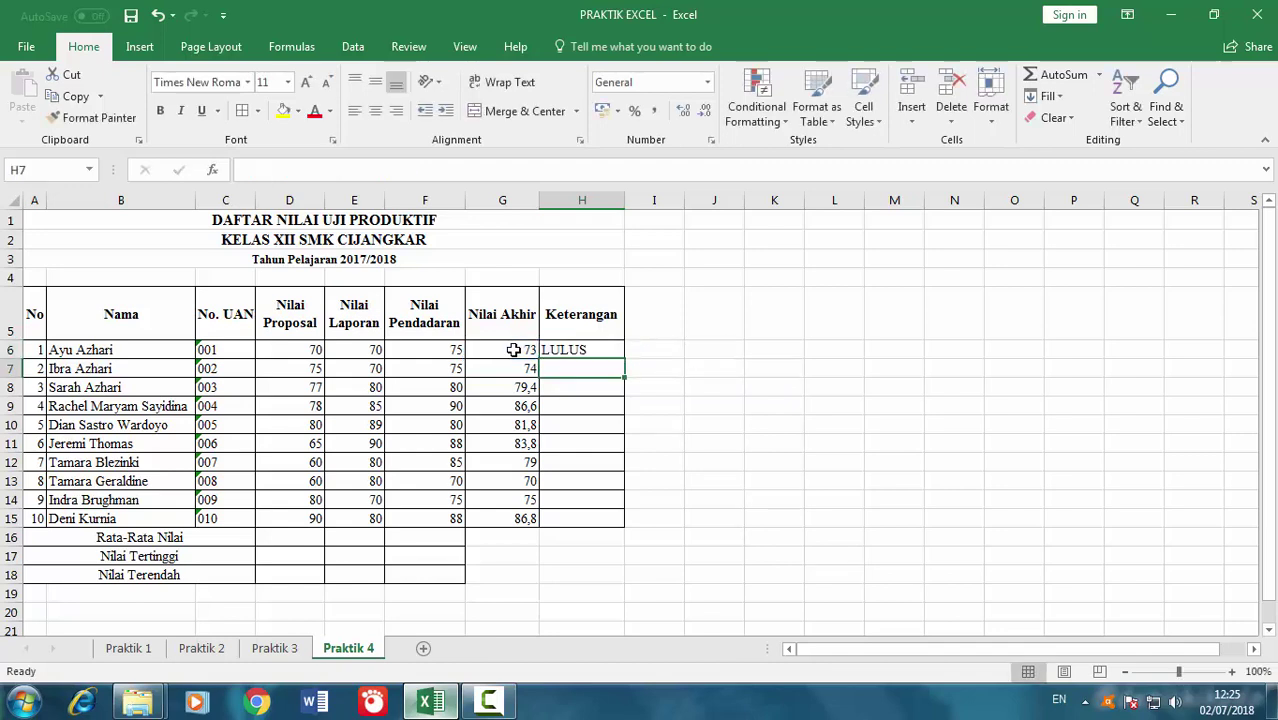
Fill the H6 pass/fail formula down through H15
{"action": "left_click", "coordinate": [593, 355]}
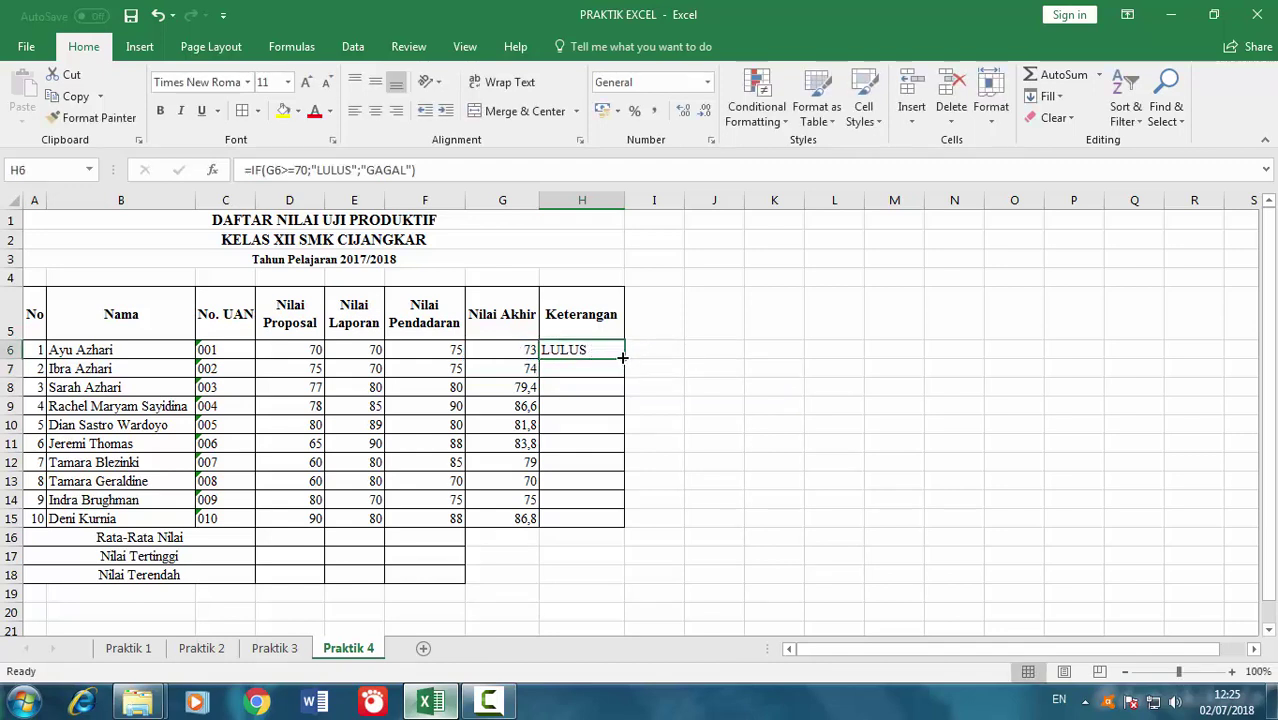
{"action": "left_click_drag", "start_coordinate": [622, 357], "coordinate": [622, 526]}
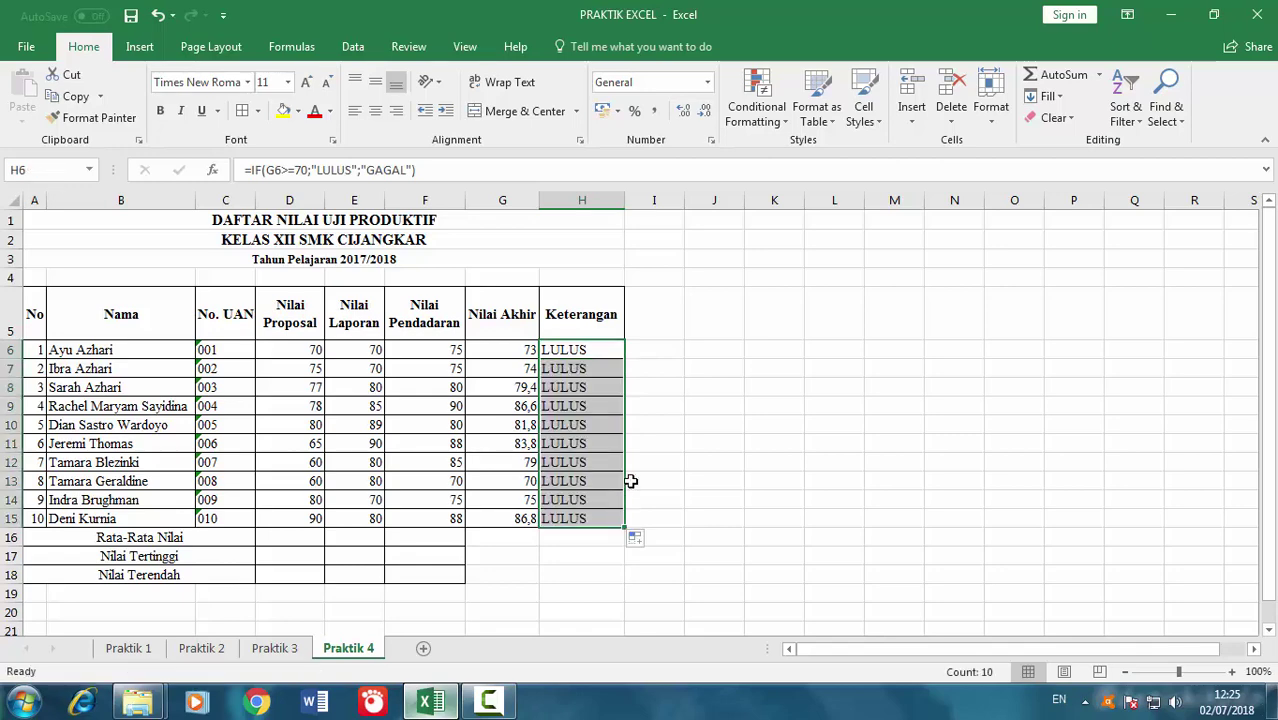
{"action": "left_click", "coordinate": [272, 541]}
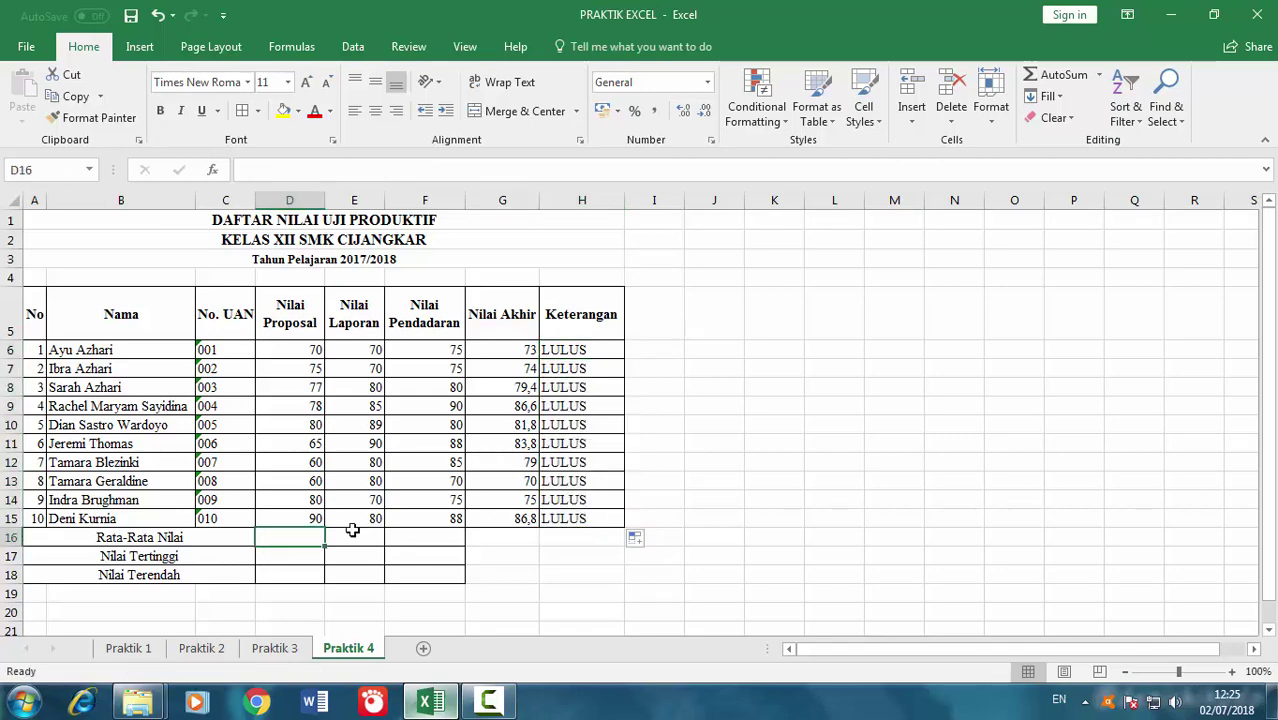
Put =AVERAGE(D6:D15) in D16 and copy it across to F16
{"action": "type", "text": "=ave"}
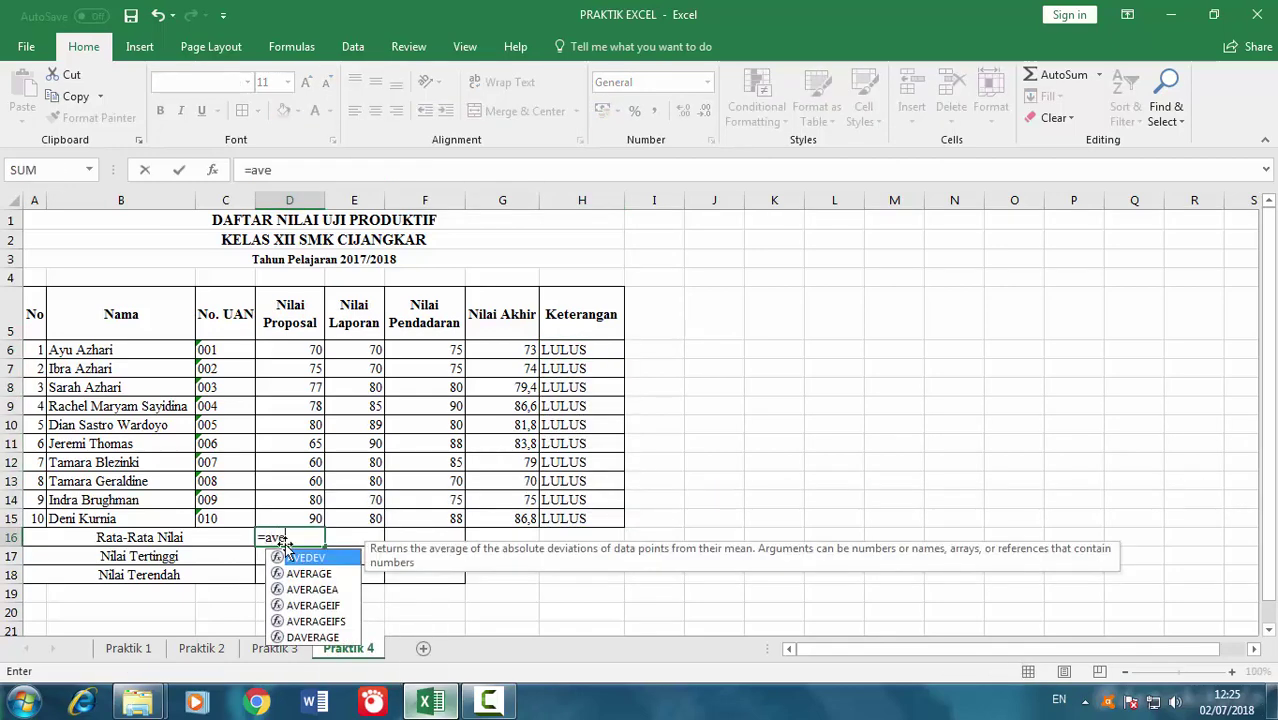
{"action": "type", "text": "rage("}
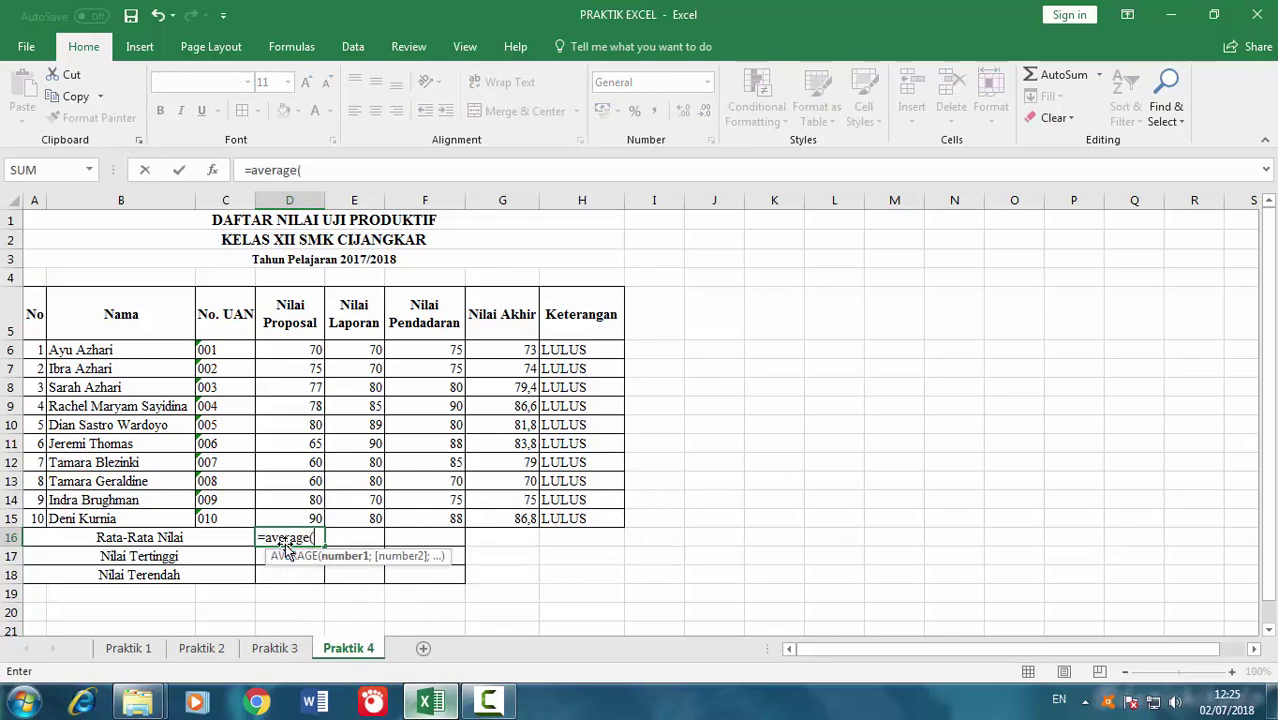
{"action": "left_click_drag", "start_coordinate": [316, 344], "coordinate": [303, 515]}
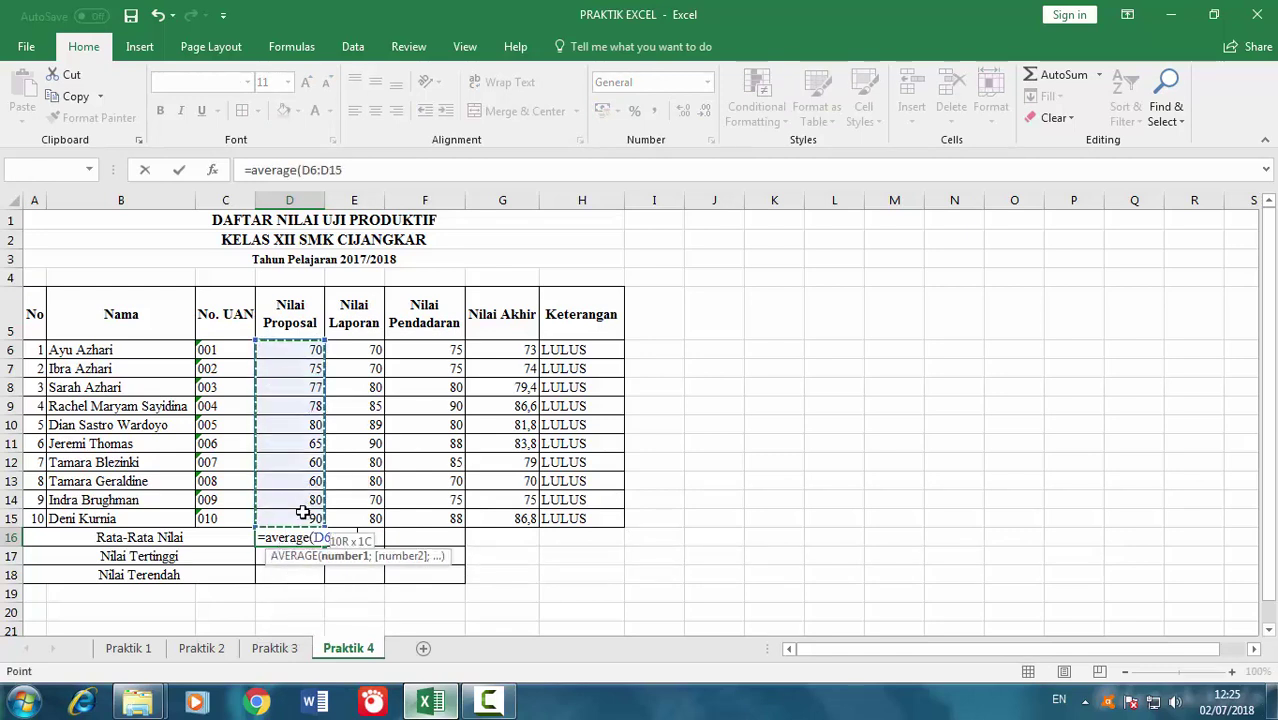
{"action": "key", "text": "Return"}
{"action": "left_click", "coordinate": [316, 537]}
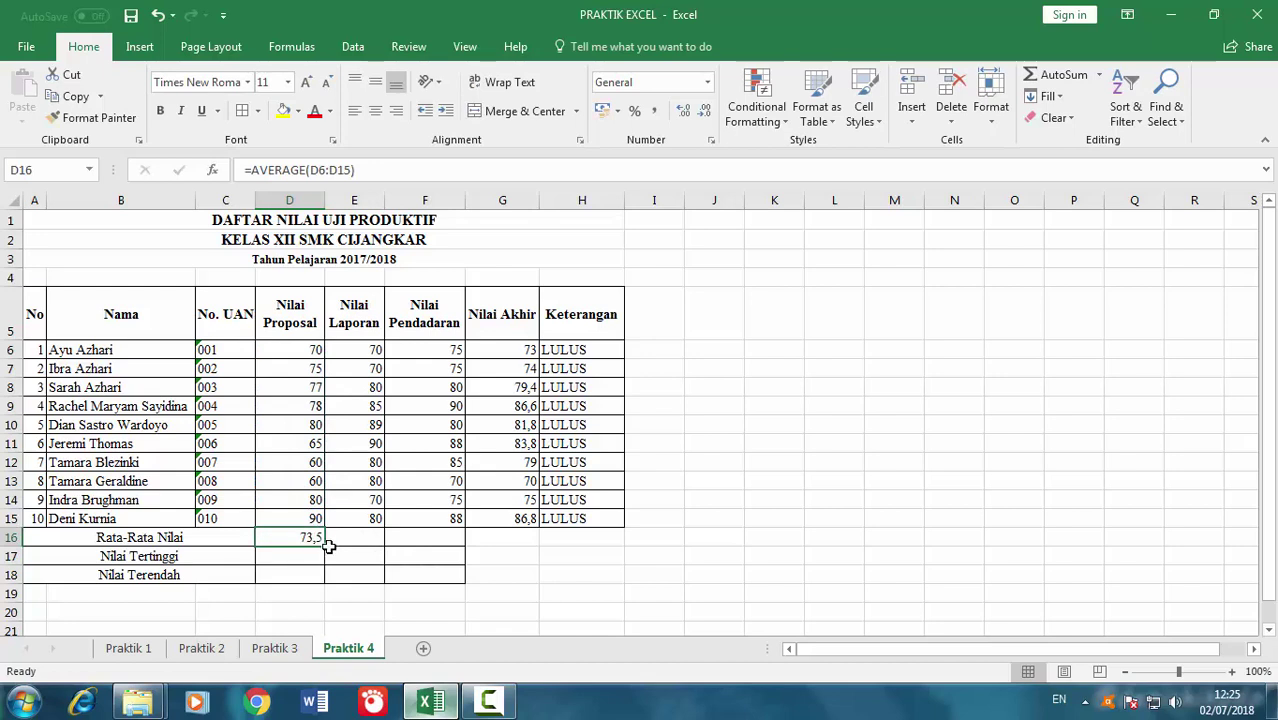
{"action": "left_click_drag", "start_coordinate": [324, 541], "coordinate": [460, 545]}
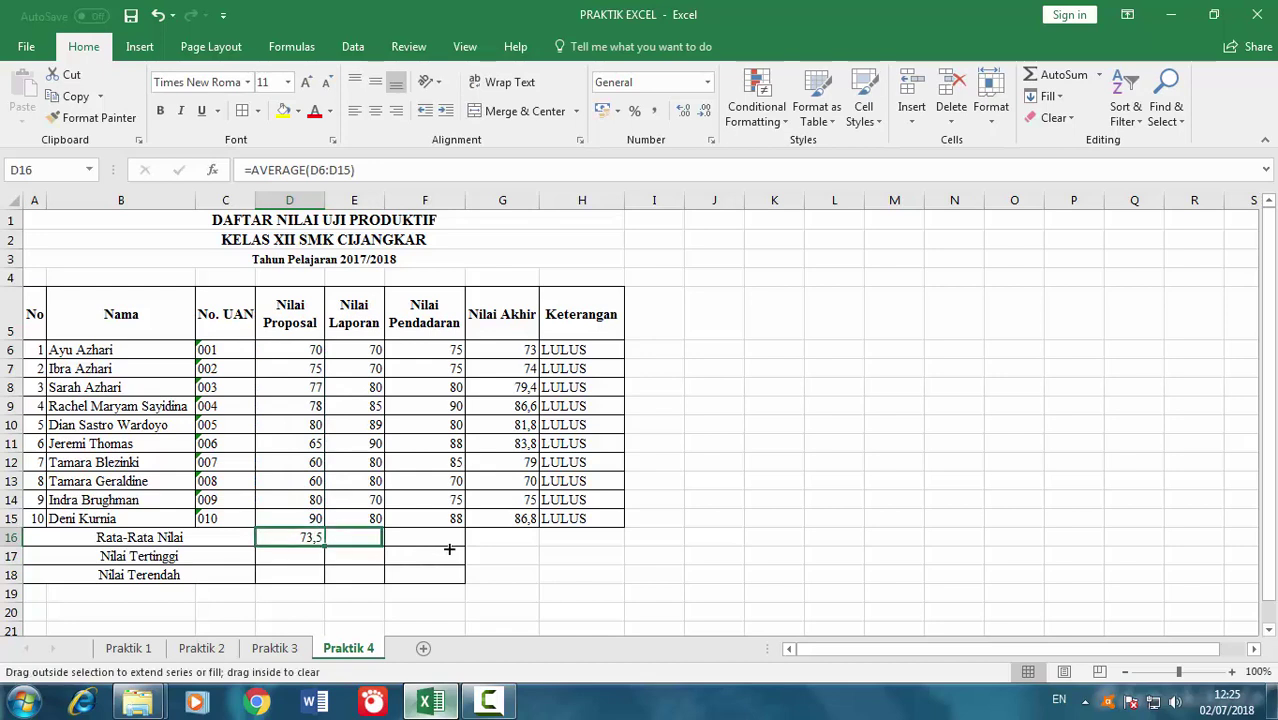
Put =MAX(D6:D15) in D17 and copy it across to F17
{"action": "left_click", "coordinate": [310, 556]}
{"action": "type", "text": "=max"}
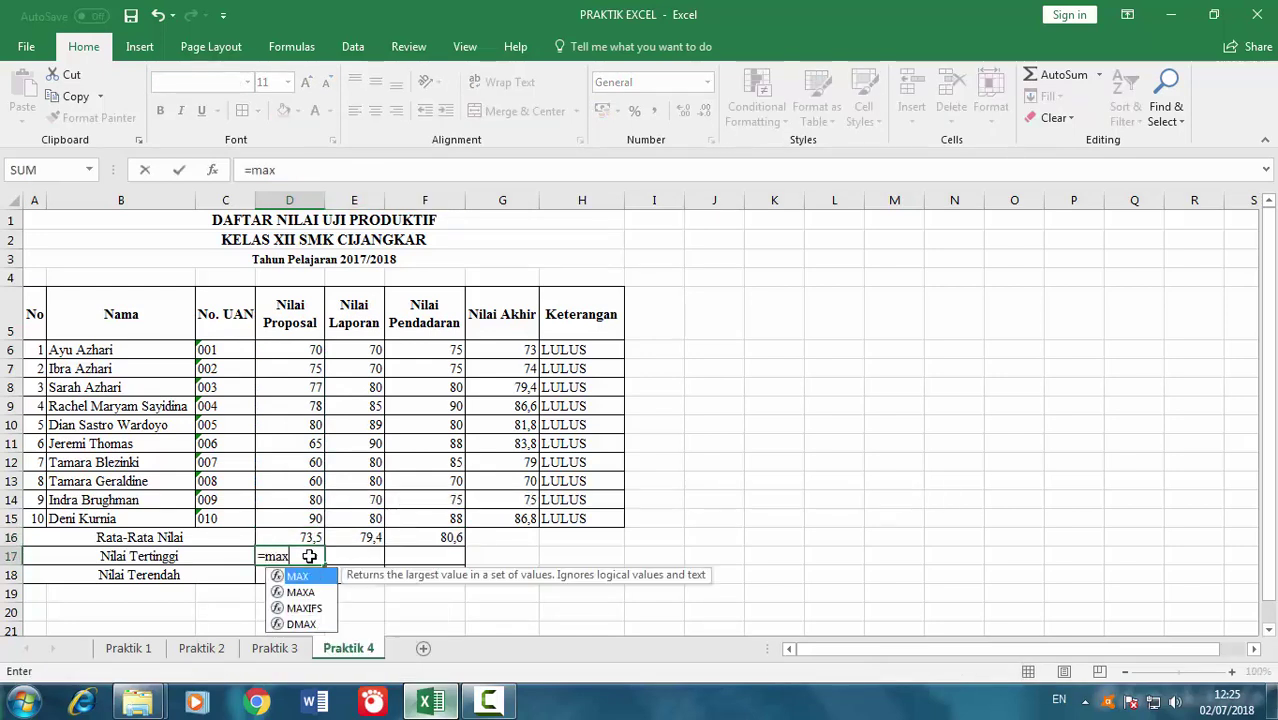
{"action": "type", "text": "("}
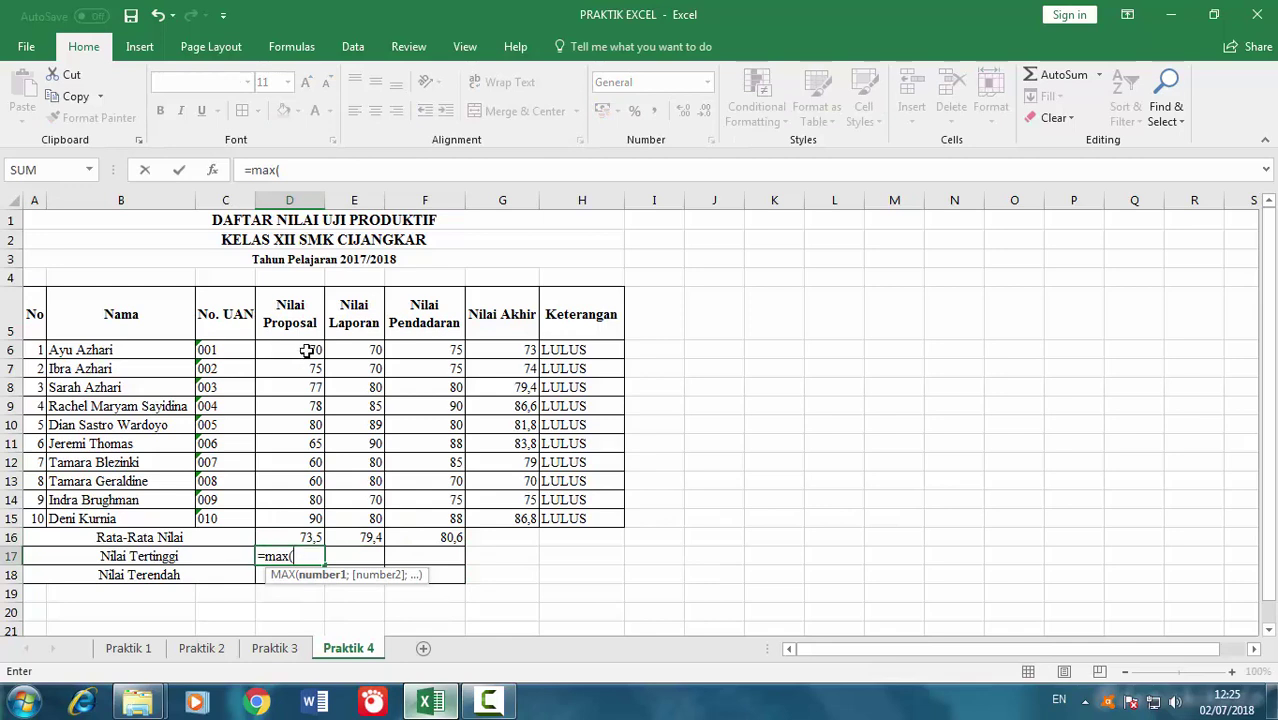
{"action": "left_click_drag", "start_coordinate": [306, 352], "coordinate": [307, 519]}
{"action": "key", "text": "Return"}
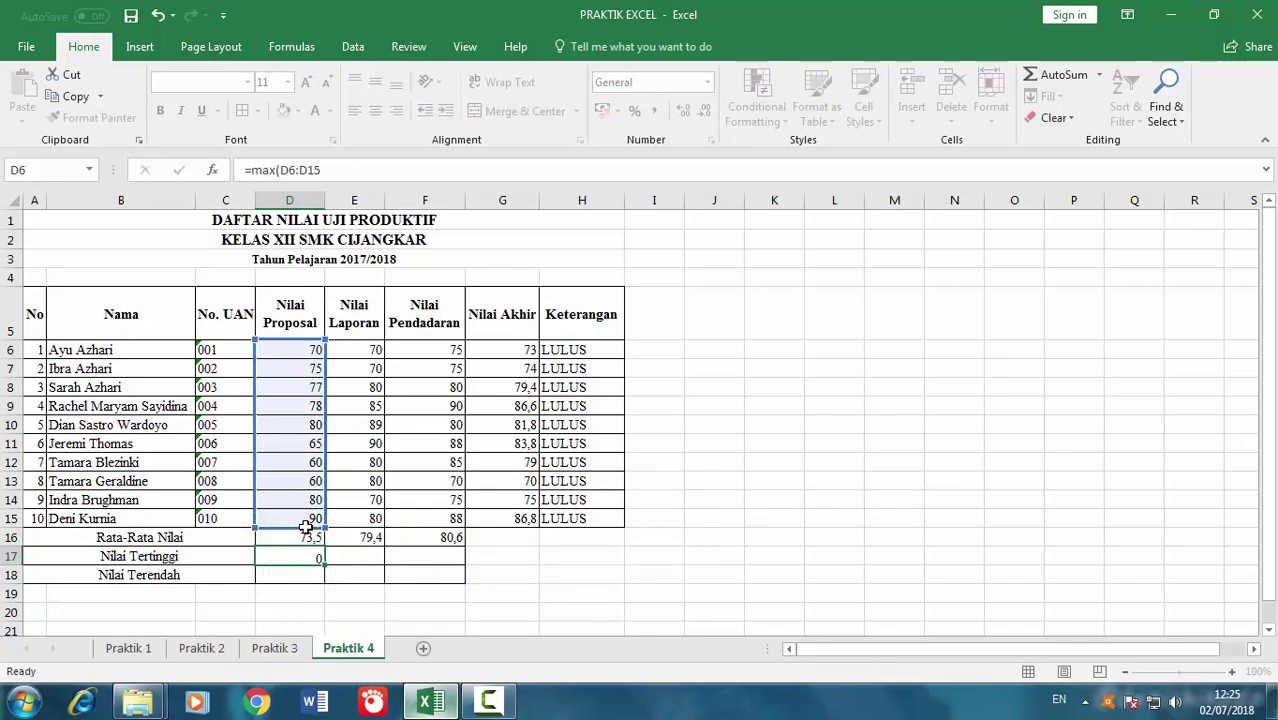
{"action": "left_click", "coordinate": [322, 557]}
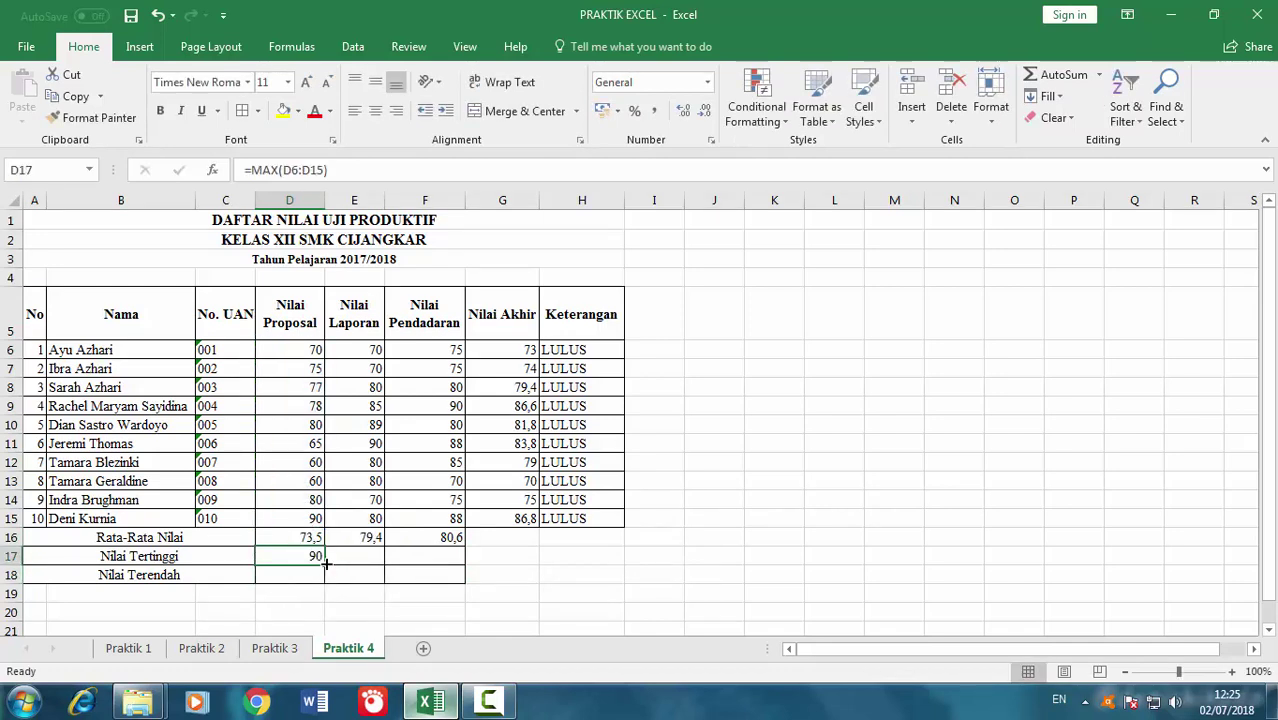
{"action": "left_click_drag", "start_coordinate": [322, 563], "coordinate": [460, 560]}
Put =MIN(D6:D15) in D18 and copy it across to F18
{"action": "left_click", "coordinate": [302, 580]}
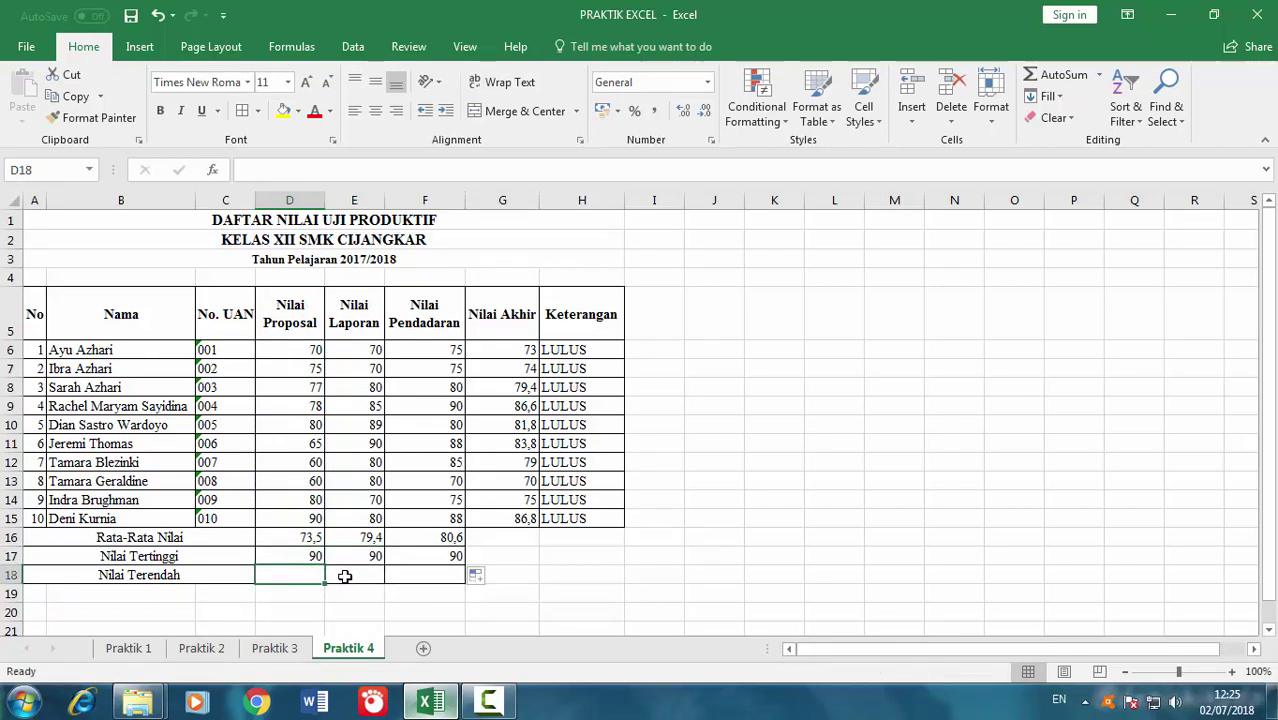
{"action": "type", "text": "=min"}
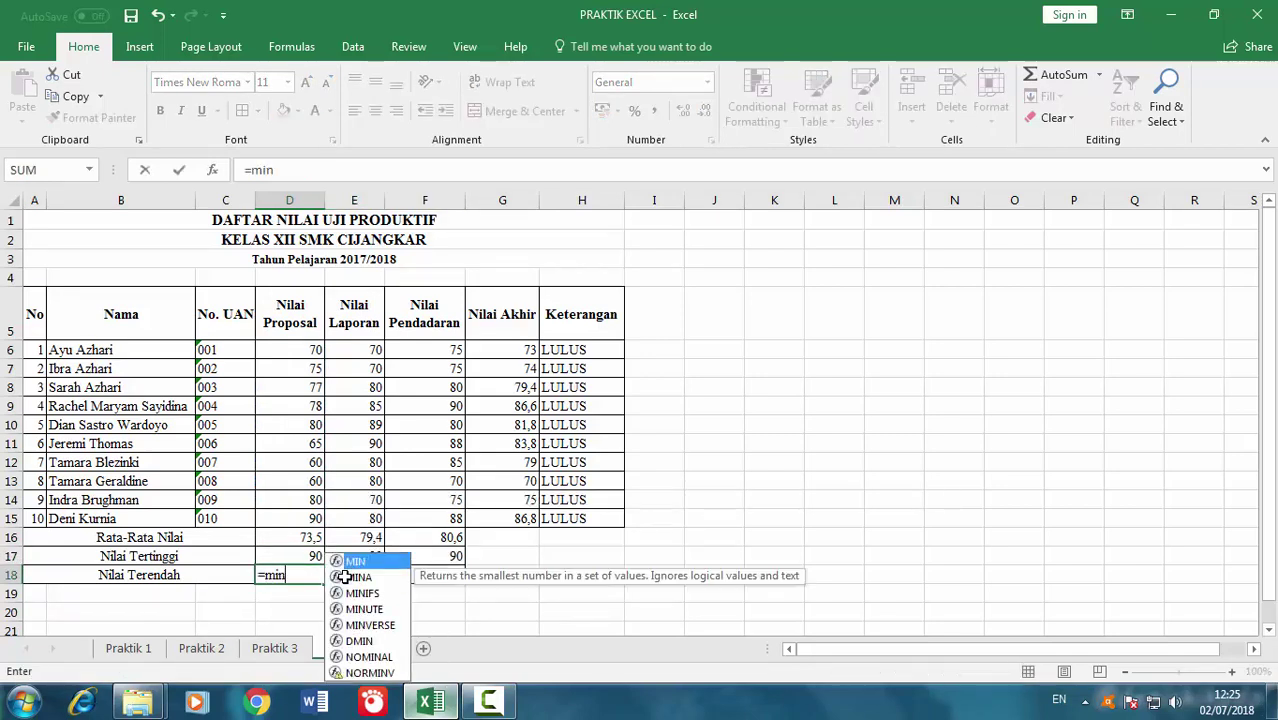
{"action": "type", "text": "("}
{"action": "left_click_drag", "start_coordinate": [315, 351], "coordinate": [312, 516]}
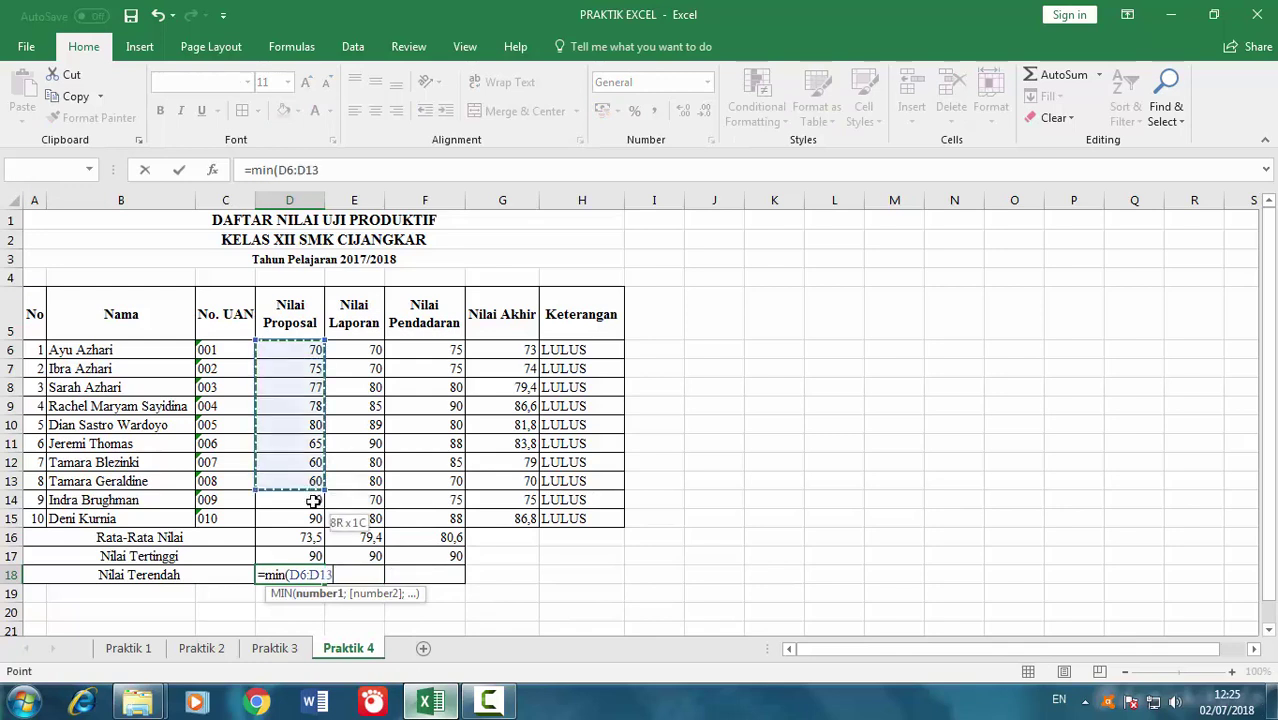
{"action": "key", "text": "Return"}
{"action": "left_click", "coordinate": [314, 575]}
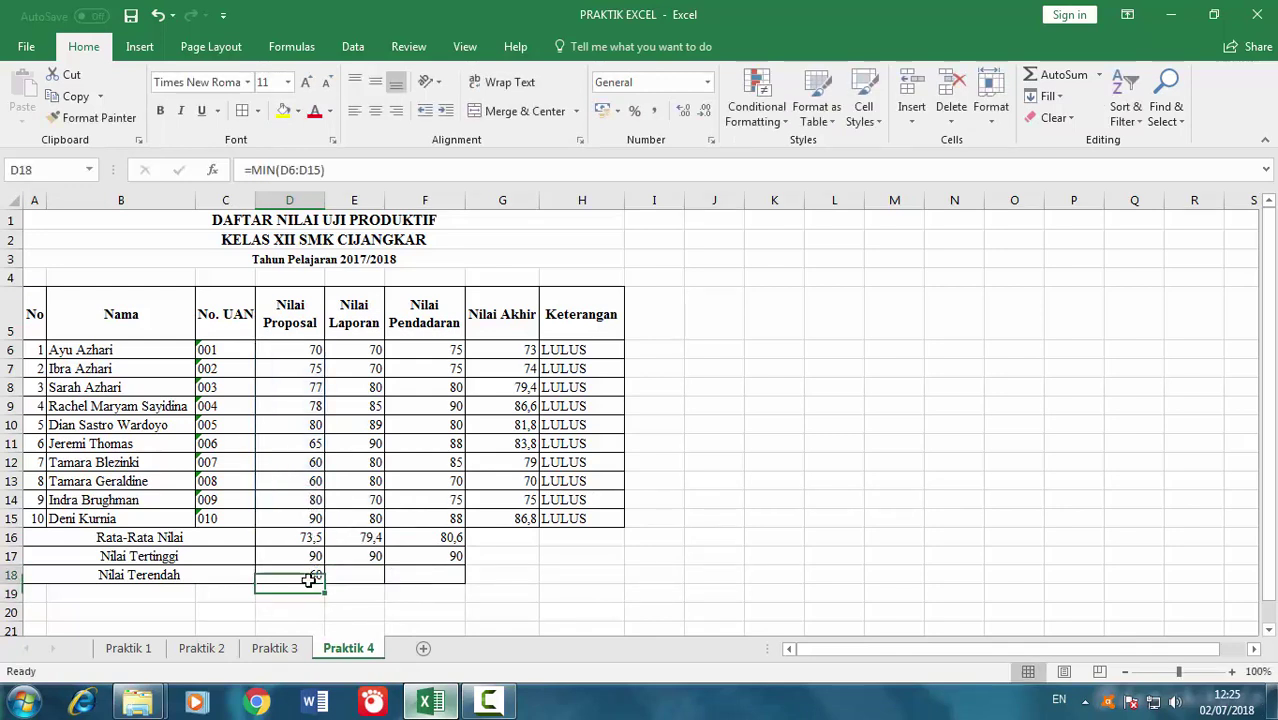
{"action": "left_click_drag", "start_coordinate": [324, 584], "coordinate": [455, 580]}
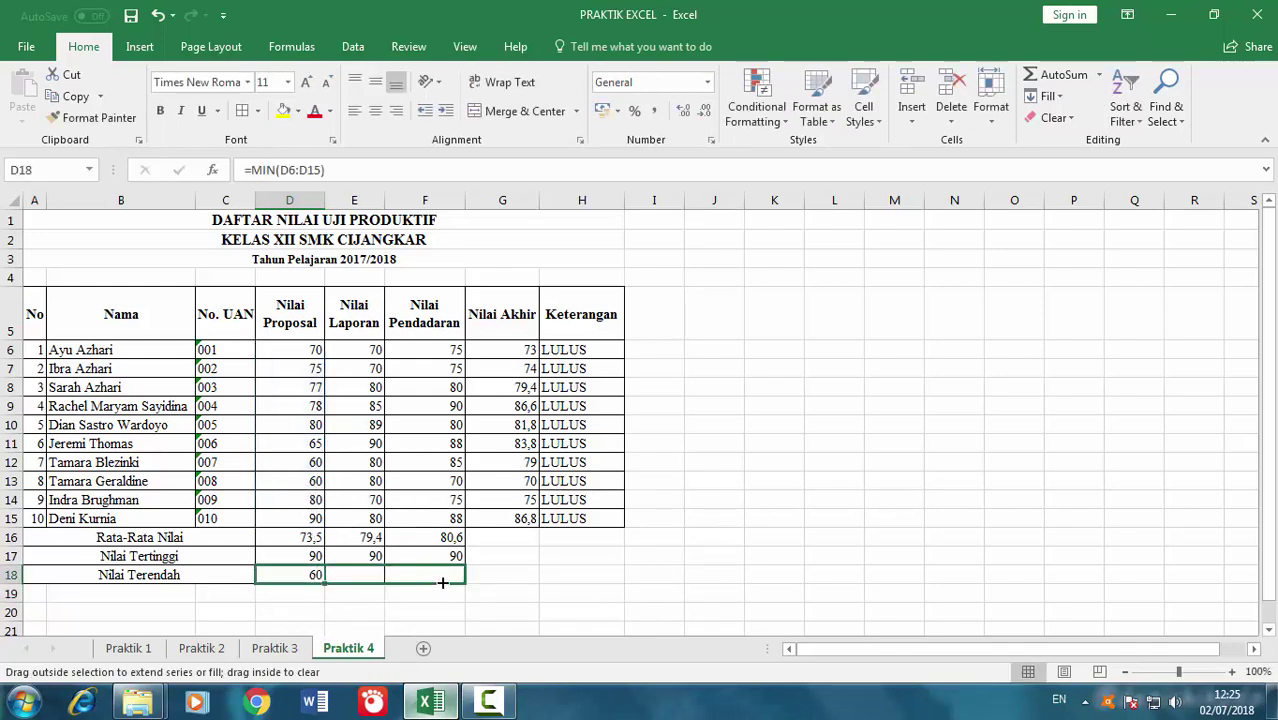
{"action": "left_click", "coordinate": [495, 480]}
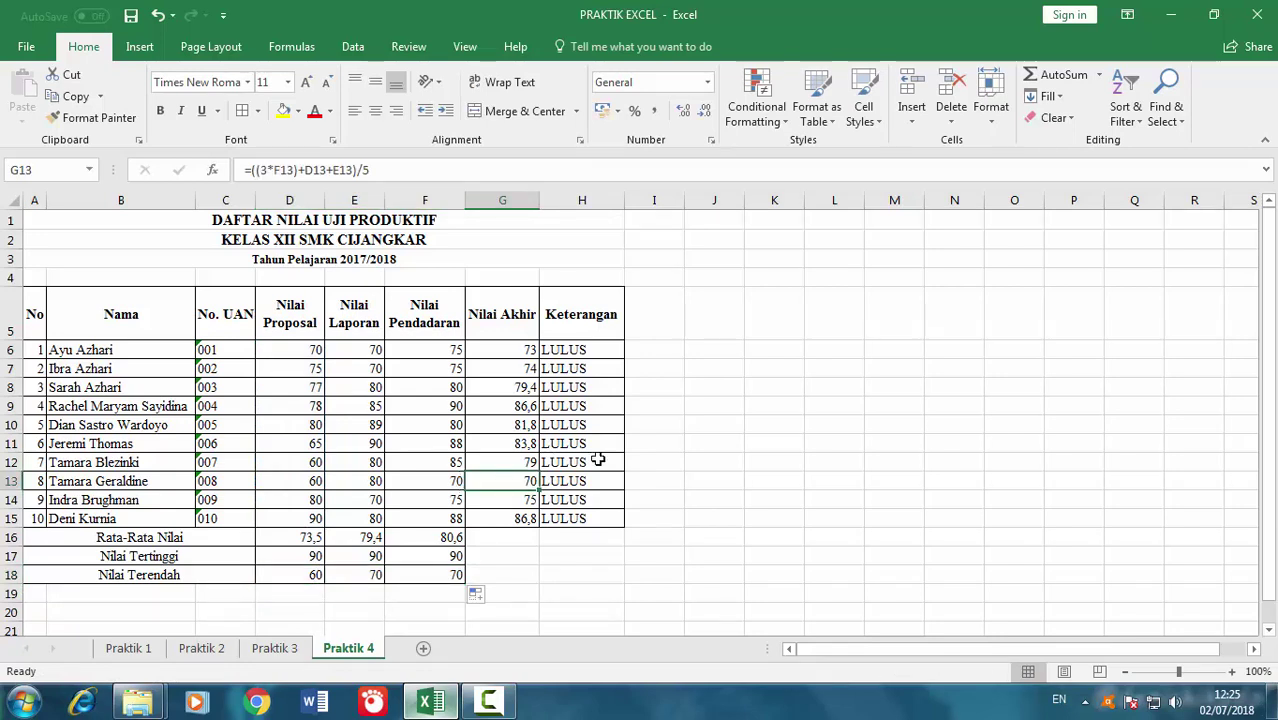
Change the sixth student's Laporan score in E11 to 65 and Pendadaran in F11 to 70
{"action": "left_click", "coordinate": [597, 459]}
{"action": "left_click", "coordinate": [355, 445]}
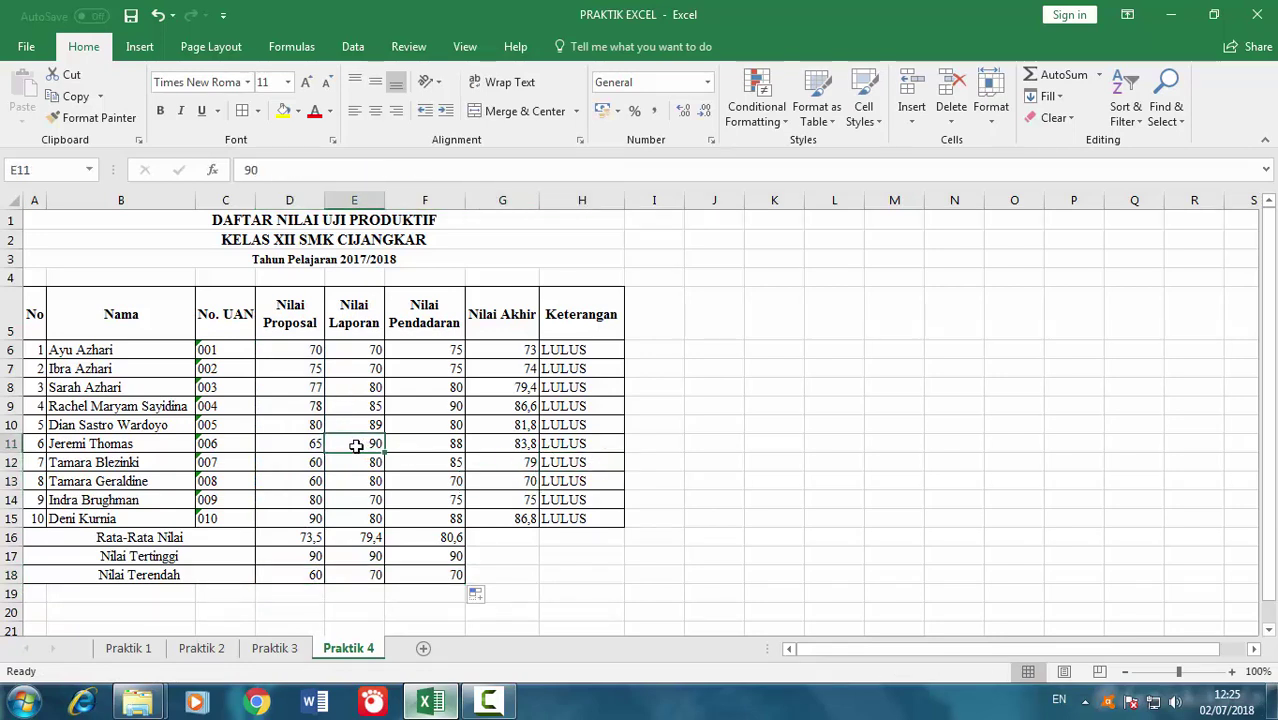
{"action": "type", "text": "65"}
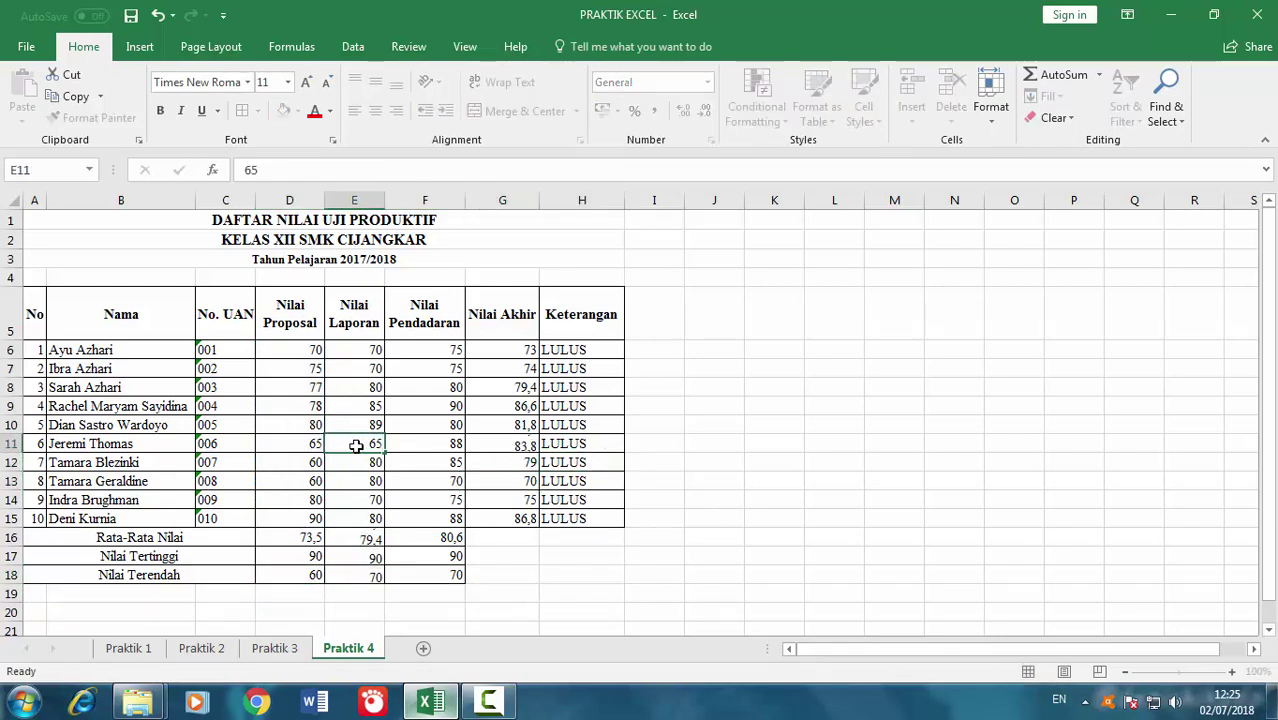
{"action": "key", "text": "Tab"}
{"action": "type", "text": "7"}
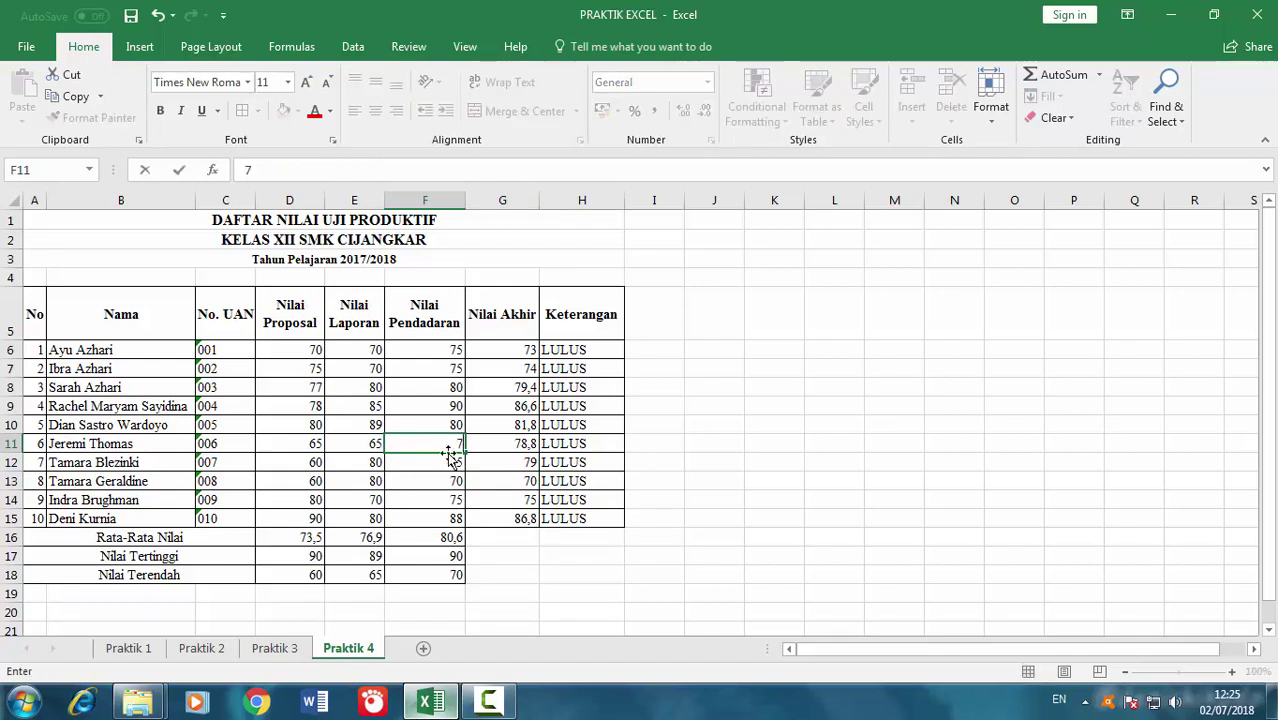
{"action": "key", "text": "Return"}
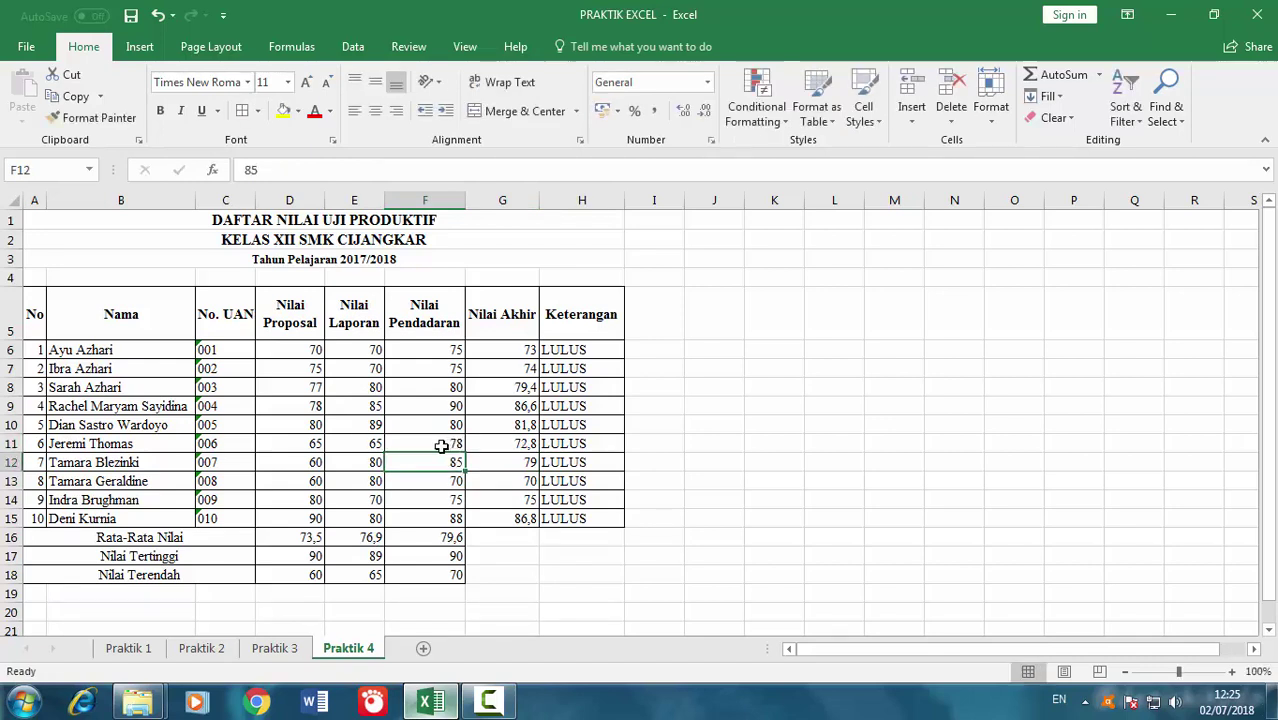
{"action": "left_click", "coordinate": [441, 446]}
{"action": "type", "text": "70"}
{"action": "key", "text": "Return"}
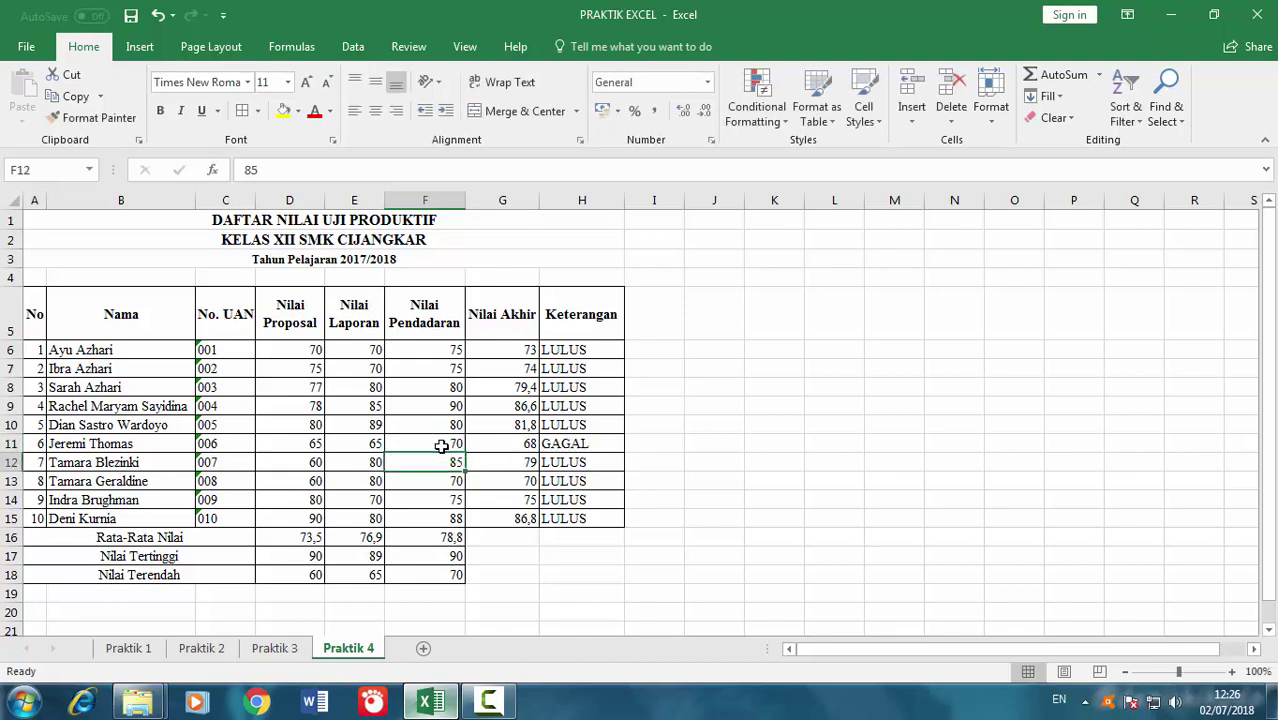
Check that the sixth student's Nilai Akhir drops to 68 and Keterangan shows GAGAL
{"action": "left_click", "coordinate": [513, 446]}
{"action": "left_click", "coordinate": [548, 438]}
{"action": "left_click", "coordinate": [678, 423]}
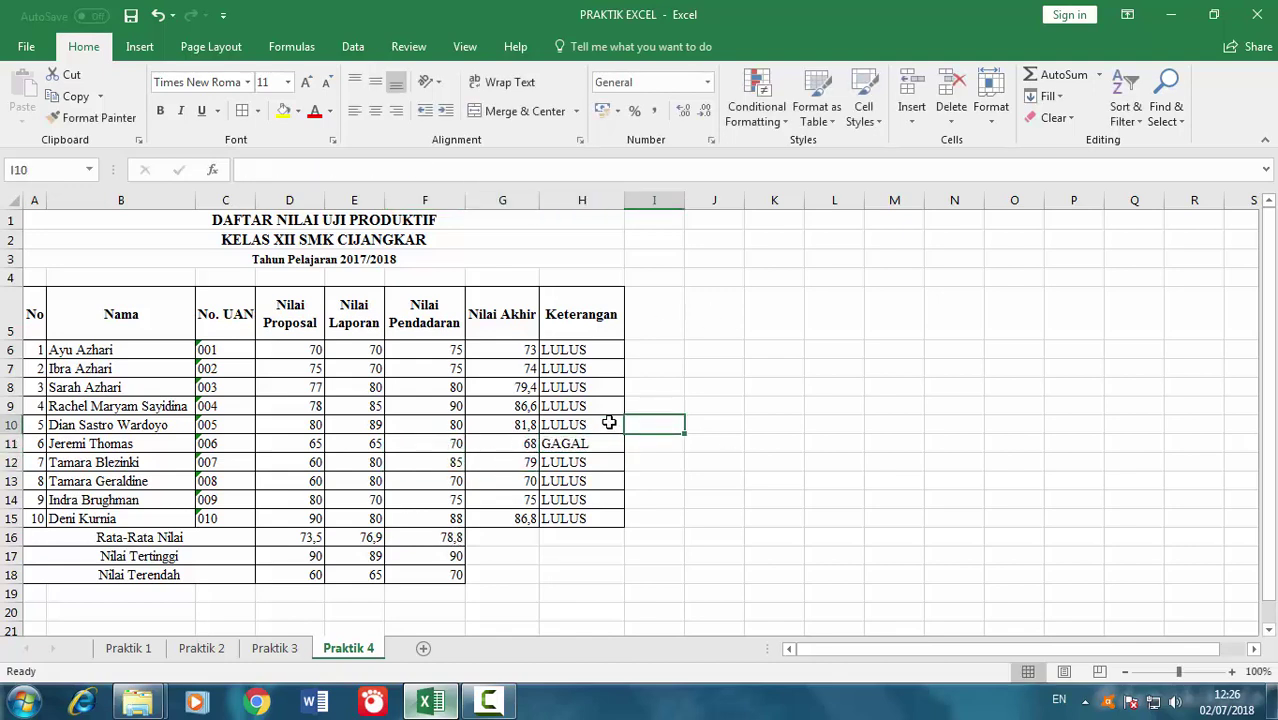
{"action": "left_click", "coordinate": [531, 443]}
{"action": "left_click", "coordinate": [563, 441]}
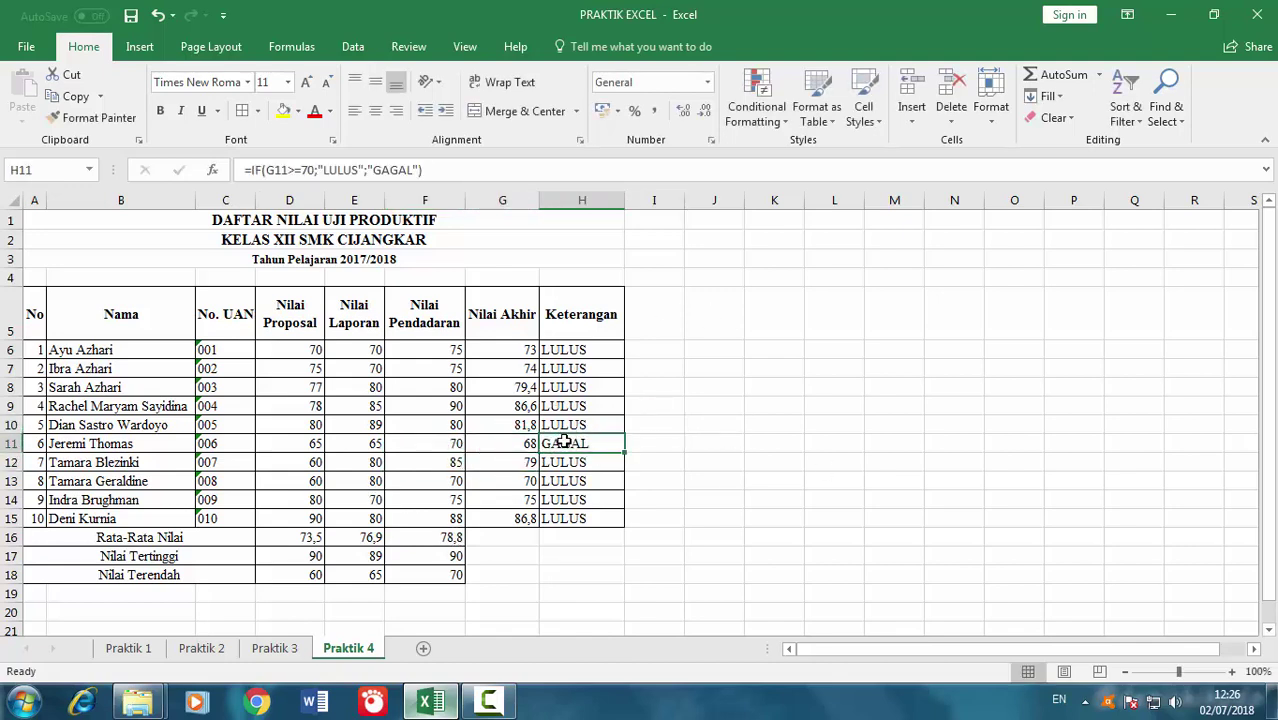
{"action": "left_click", "coordinate": [572, 387]}
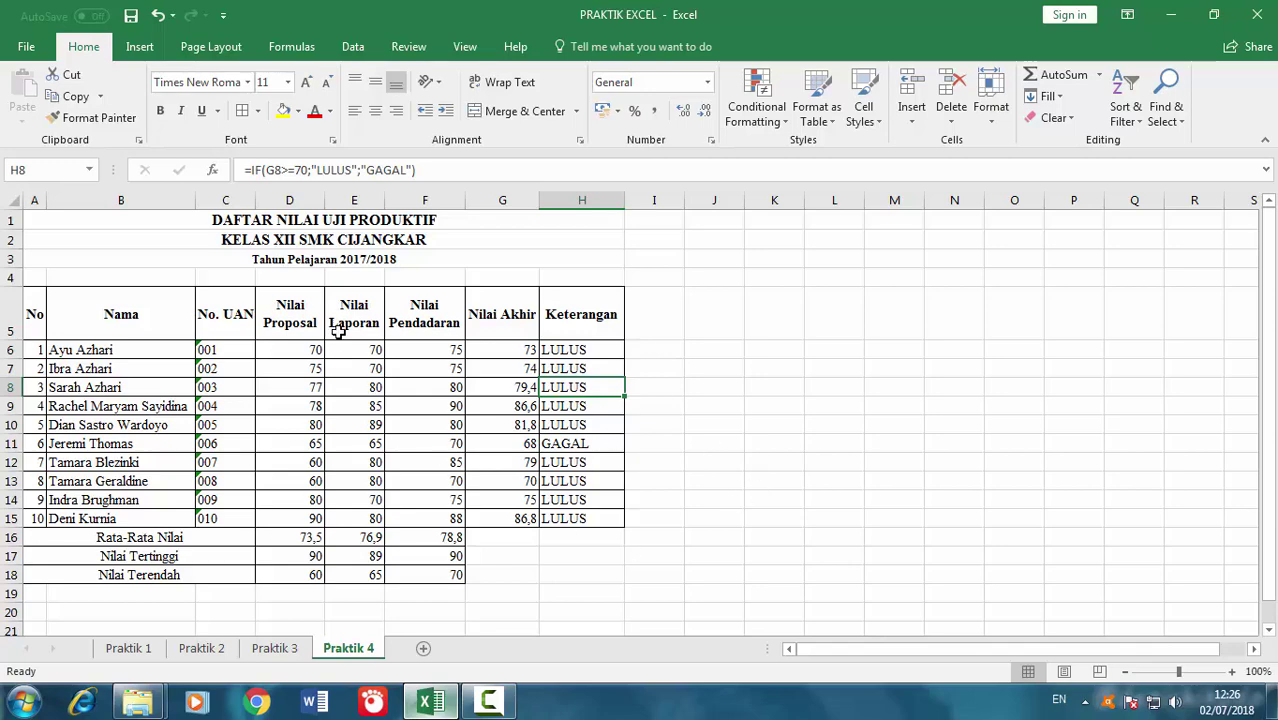
Turn off the sheet's Gridlines and minimise the Excel window to the desktop
{"action": "left_click", "coordinate": [465, 47]}
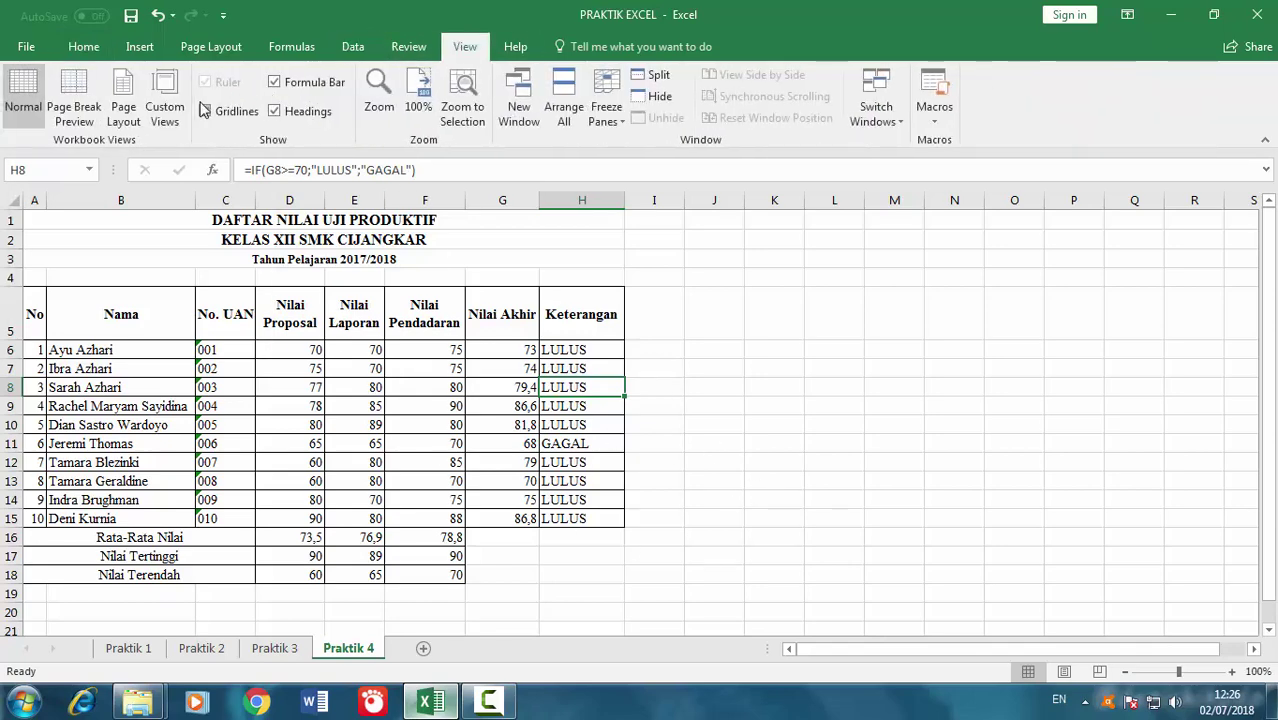
{"action": "left_click", "coordinate": [229, 112]}
{"action": "left_click", "coordinate": [502, 314]}
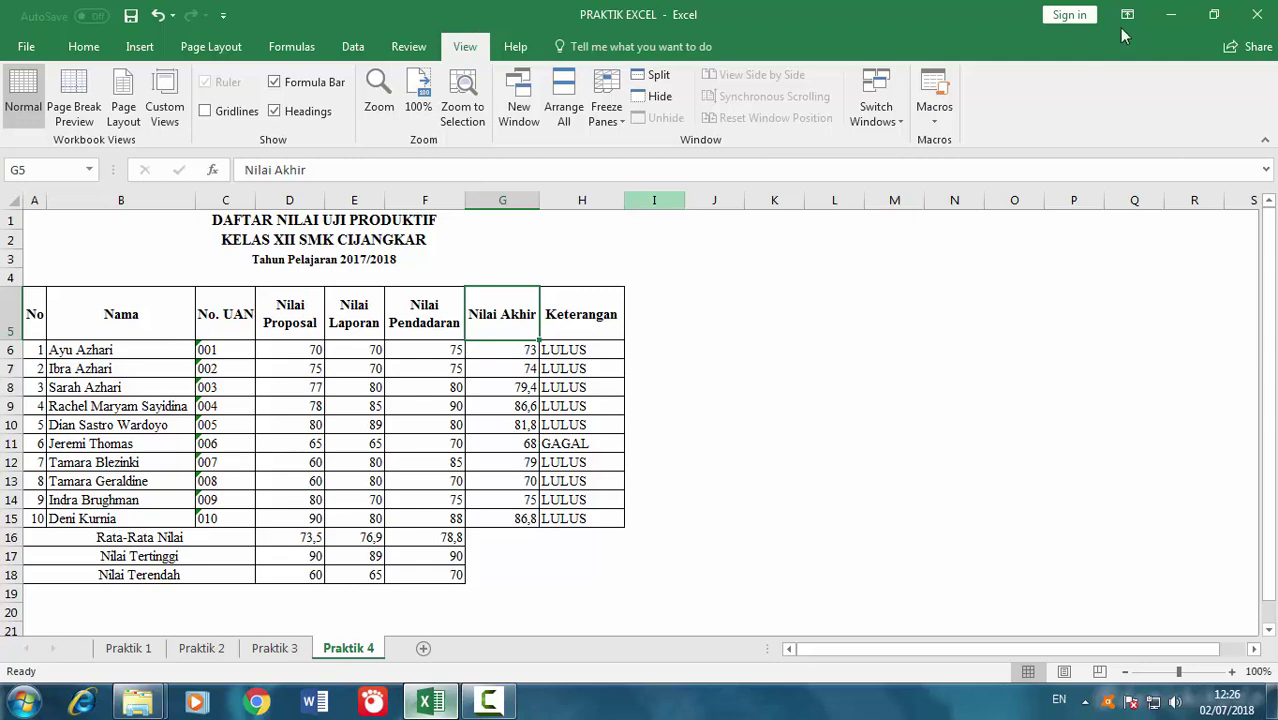
{"action": "left_click", "coordinate": [1171, 15]}
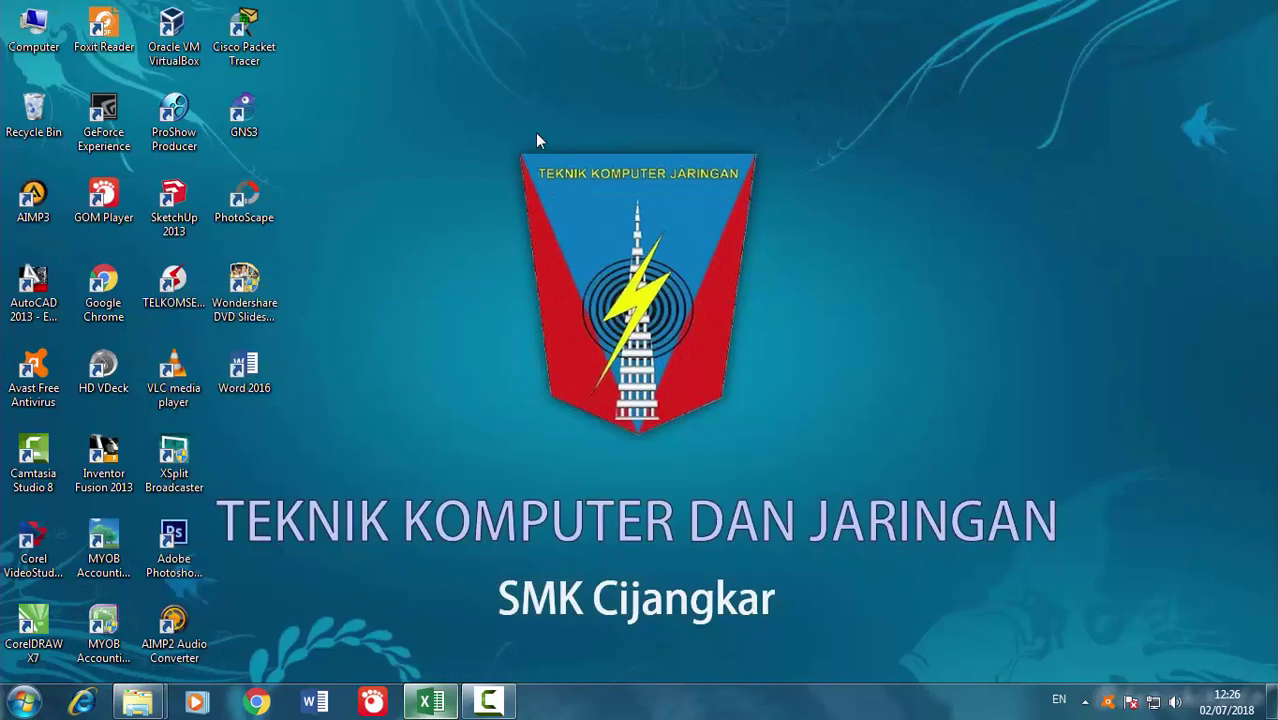